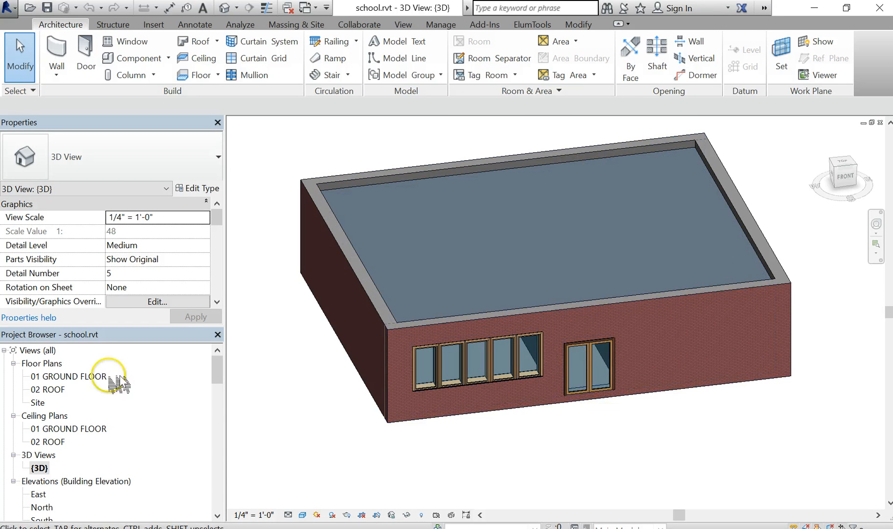
Step: Open the 01 GROUND FLOOR floor plan and initialize the project for ElumTools
double_click(78, 375)
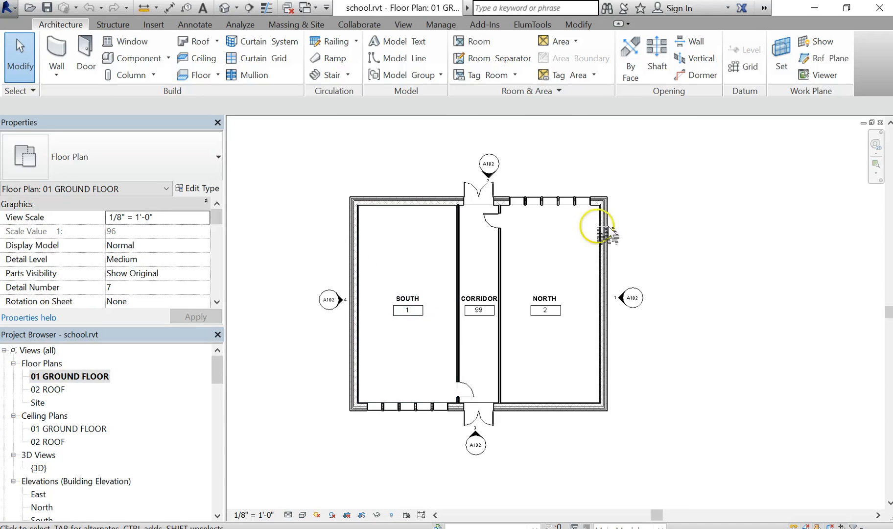
middle_click_drag(300, 175, 323, 192)
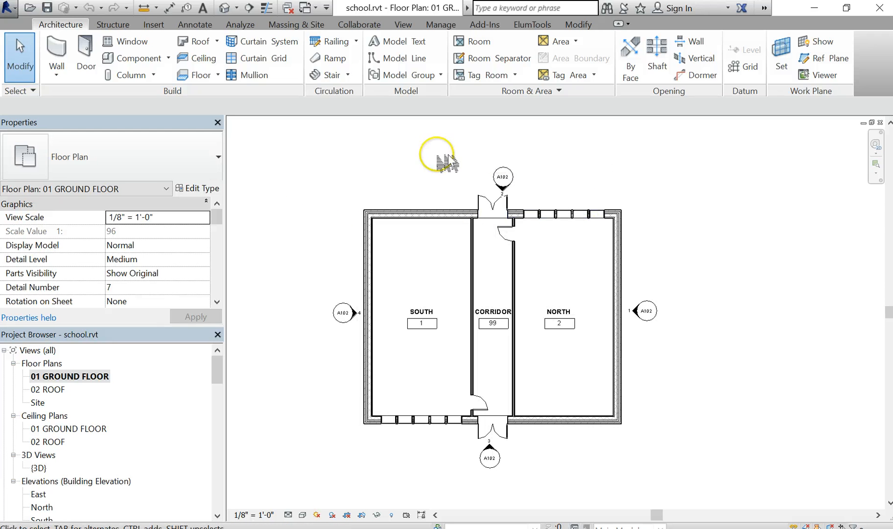
left_click(541, 28)
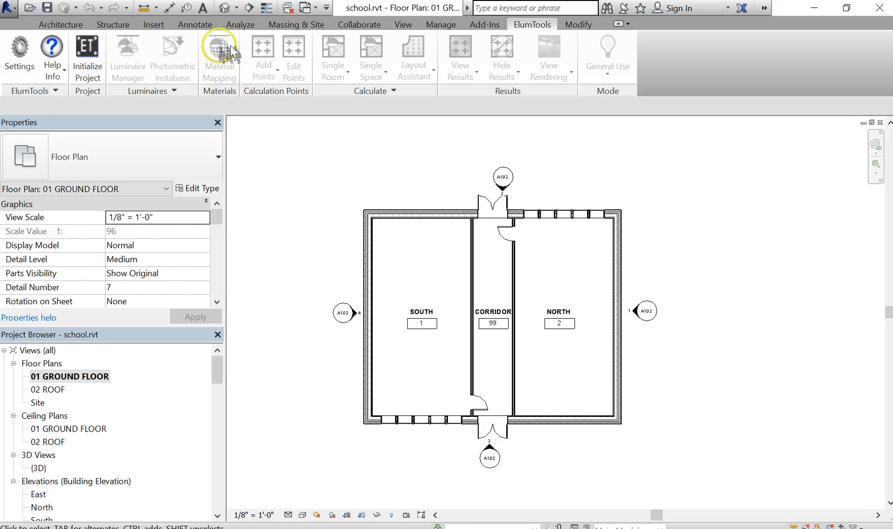
left_click(104, 46)
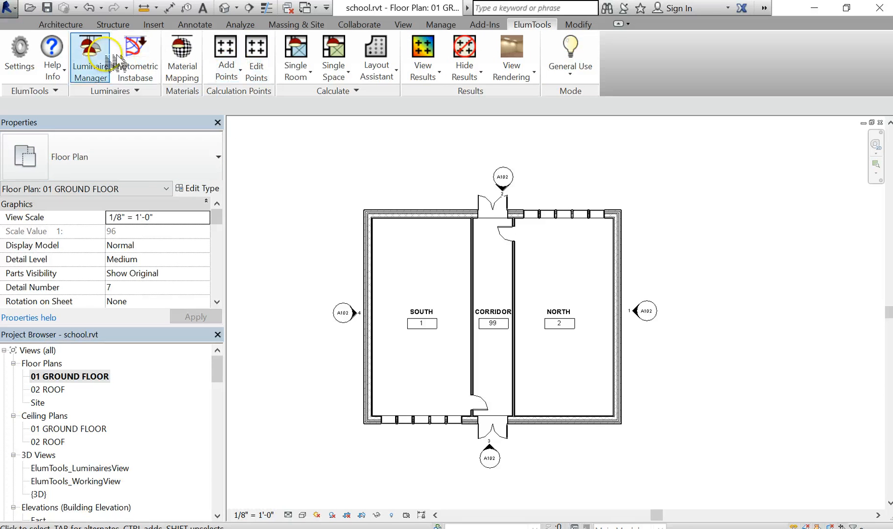
left_click(61, 24)
left_click(524, 25)
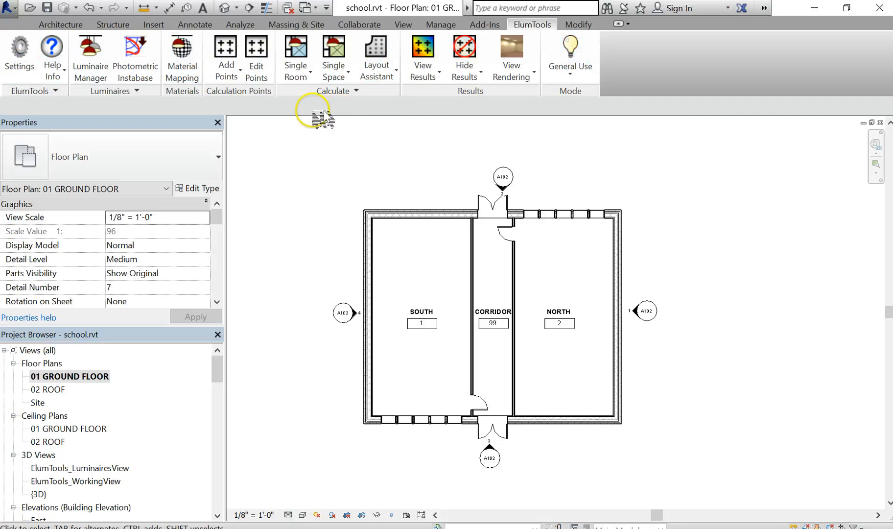
middle_click_drag(329, 240, 339, 251)
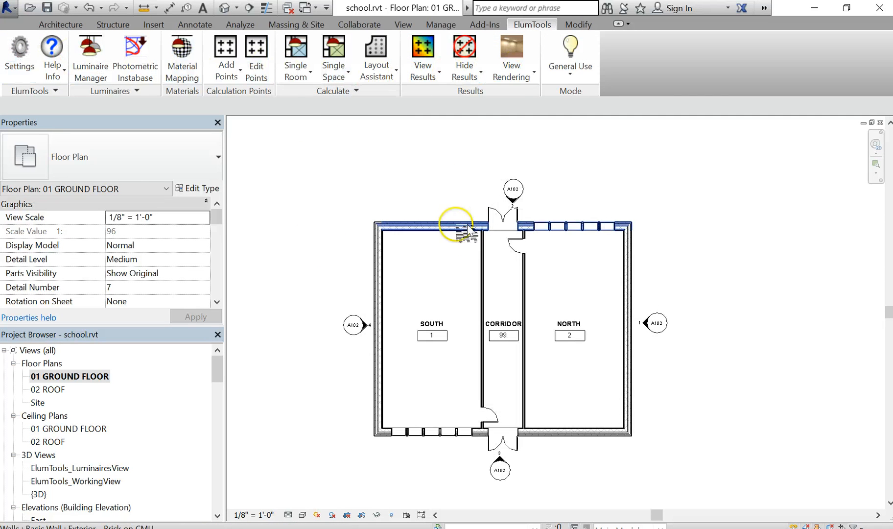
scroll(468, 238, "down", 1)
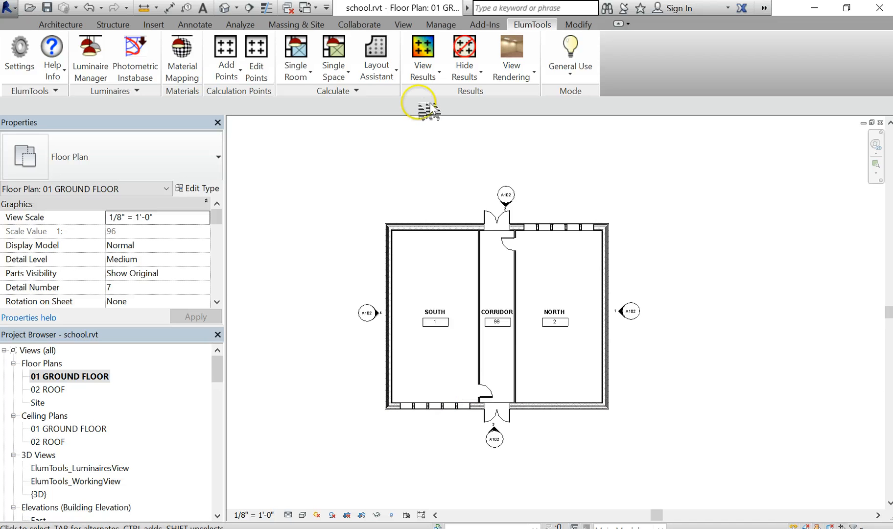
Step: Check the project location at Philadelphia, PA, USA on the internet mapping service map and accept it
left_click(450, 25)
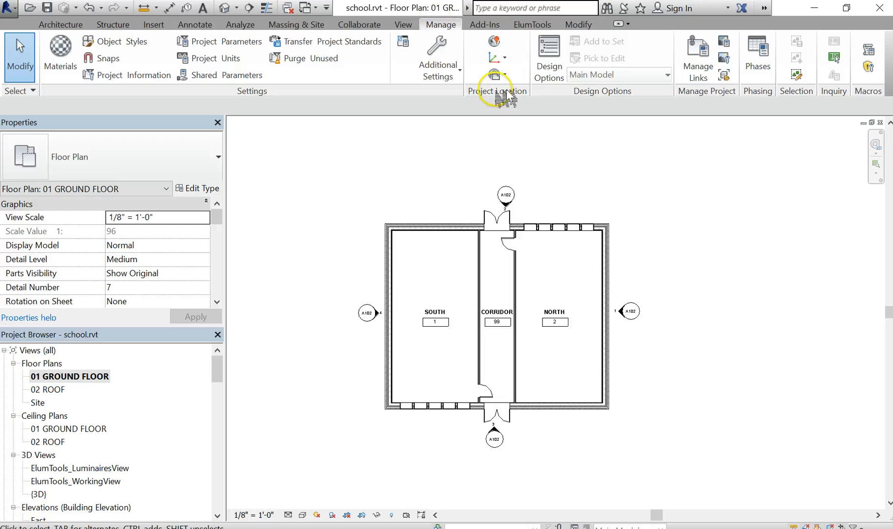
left_click(494, 41)
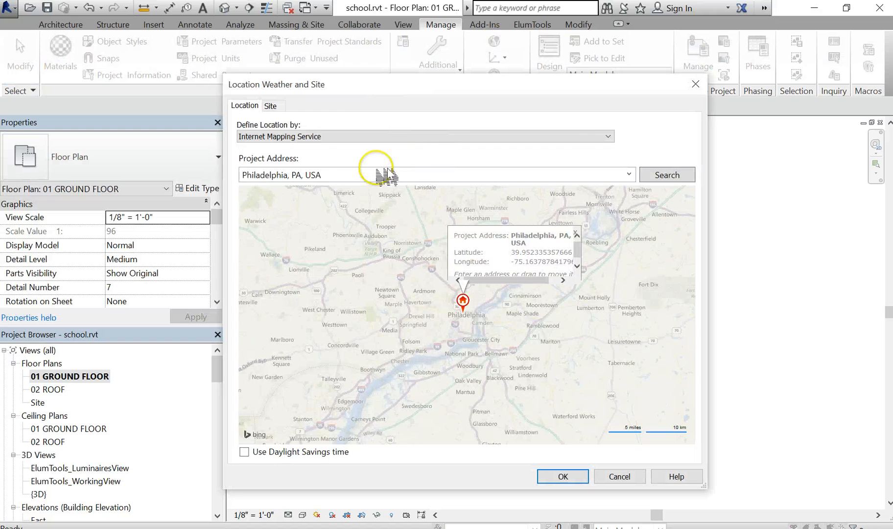
left_click(578, 232)
left_click(346, 177)
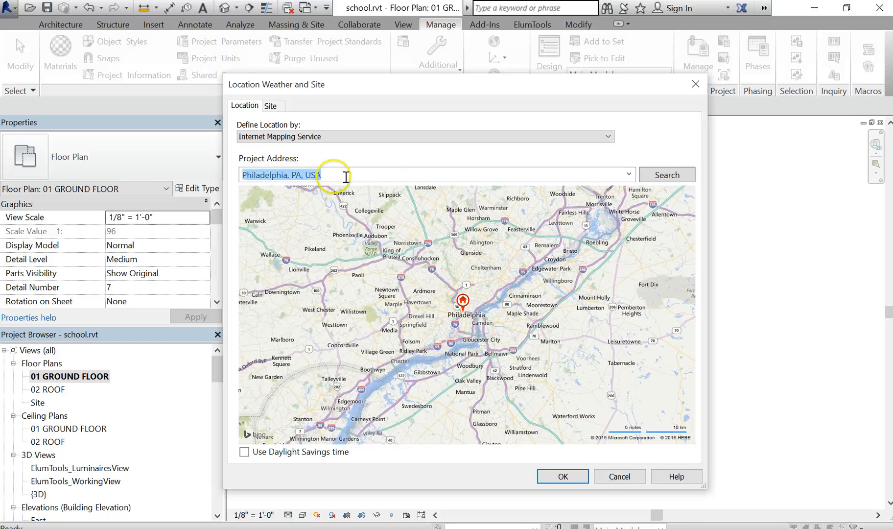
left_click(476, 313)
scroll(478, 323, "up", 5)
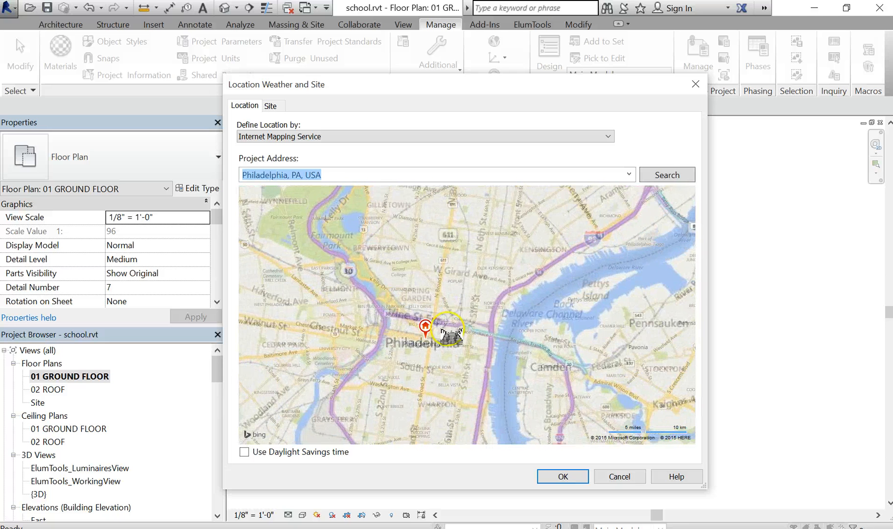
scroll(449, 333, "up", 2)
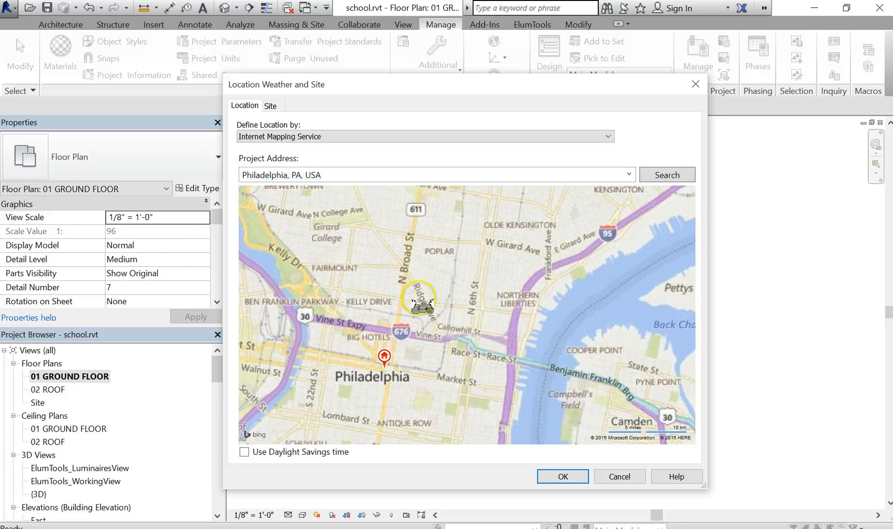
mouse_move(387, 372)
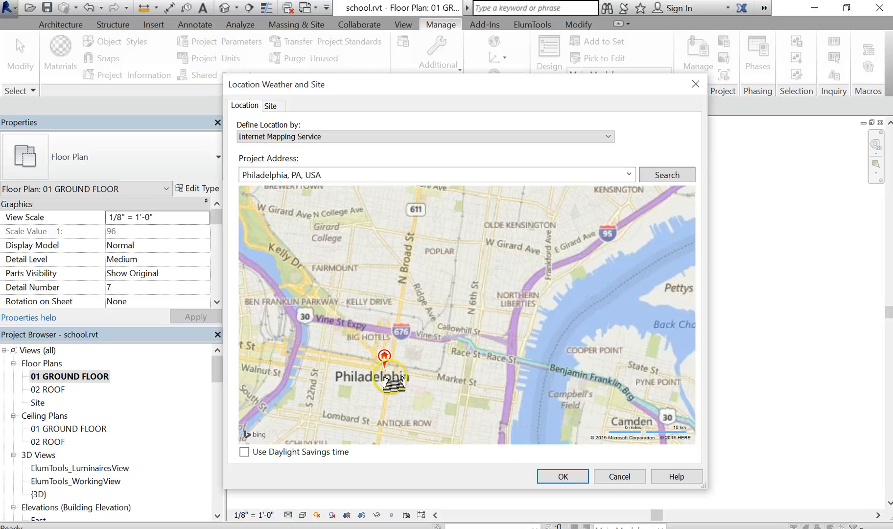
scroll(396, 382, "up", 1)
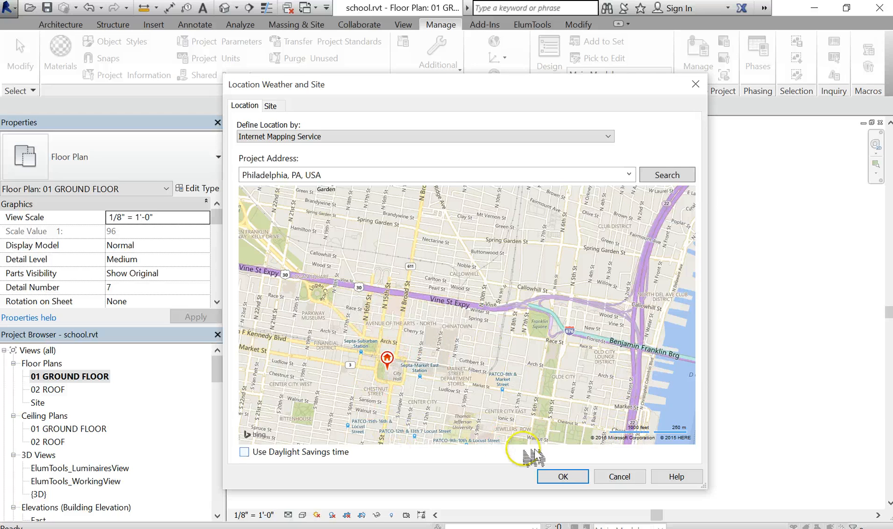
left_click(563, 476)
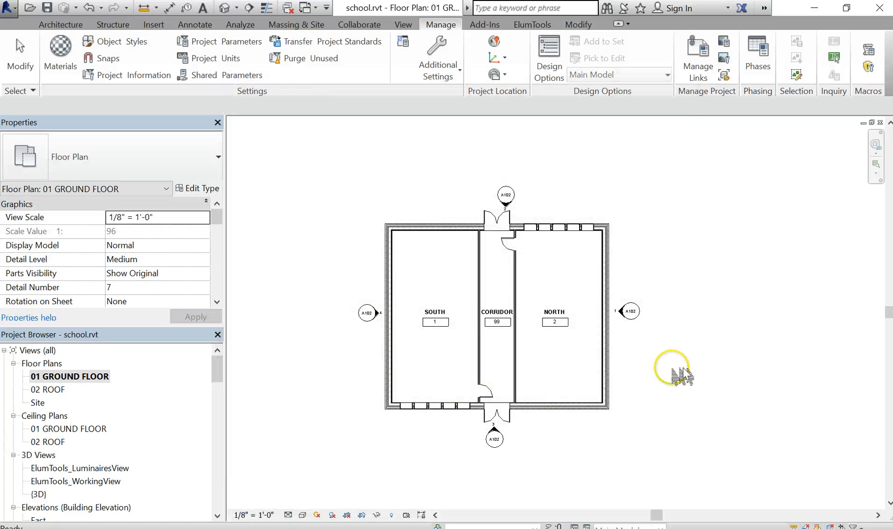
Step: Set the ground floor plan's orientation to True North and apply it
scroll(662, 358, "down", 3)
middle_click_drag(662, 359, 598, 341)
scroll(597, 349, "up", 1)
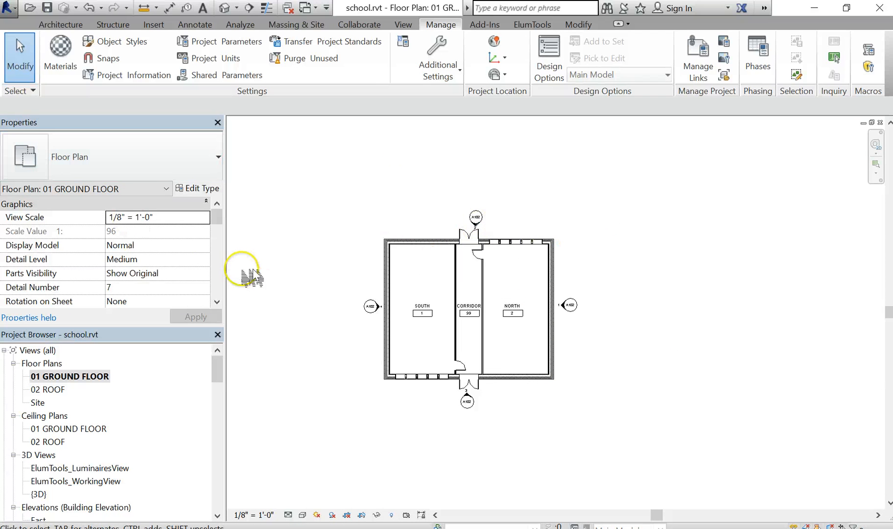
left_click_drag(217, 212, 223, 230)
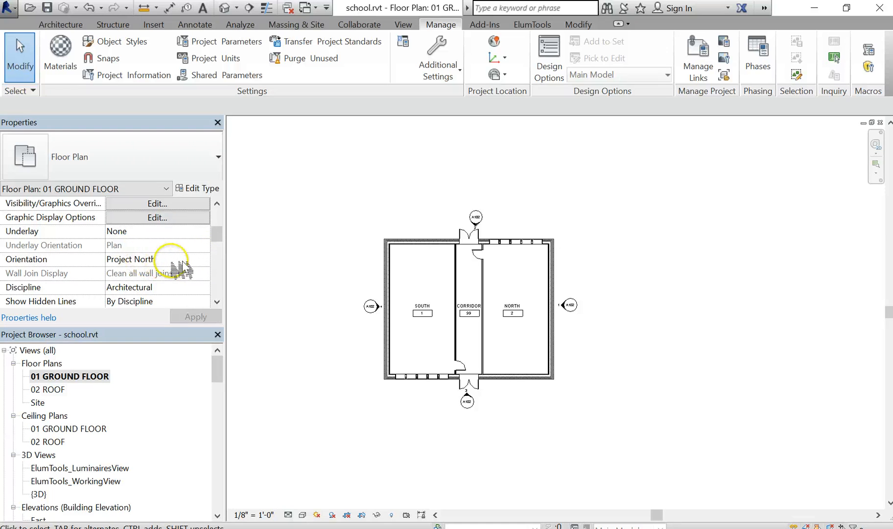
left_click(169, 259)
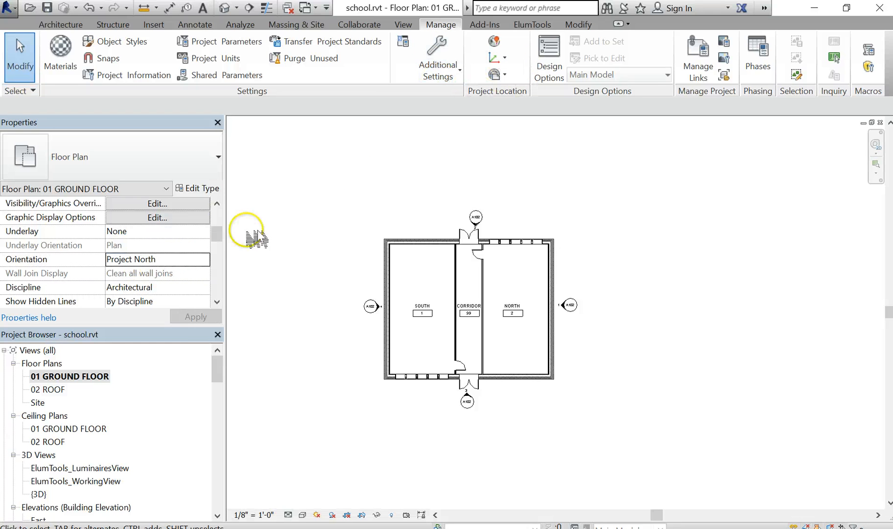
left_click(209, 261)
left_click(208, 260)
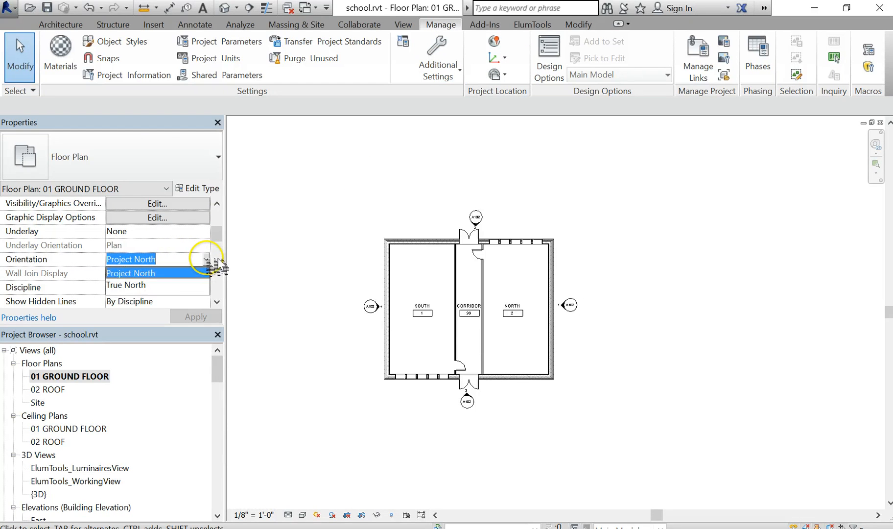
left_click(140, 283)
left_click(202, 316)
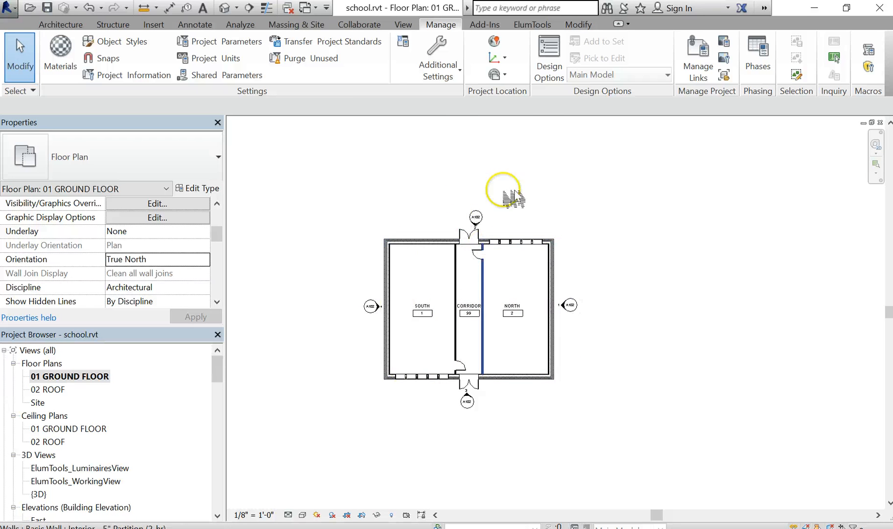
Step: Rotate true north by 7° clockwise, starting from a vertical ray above the building
left_click(511, 57)
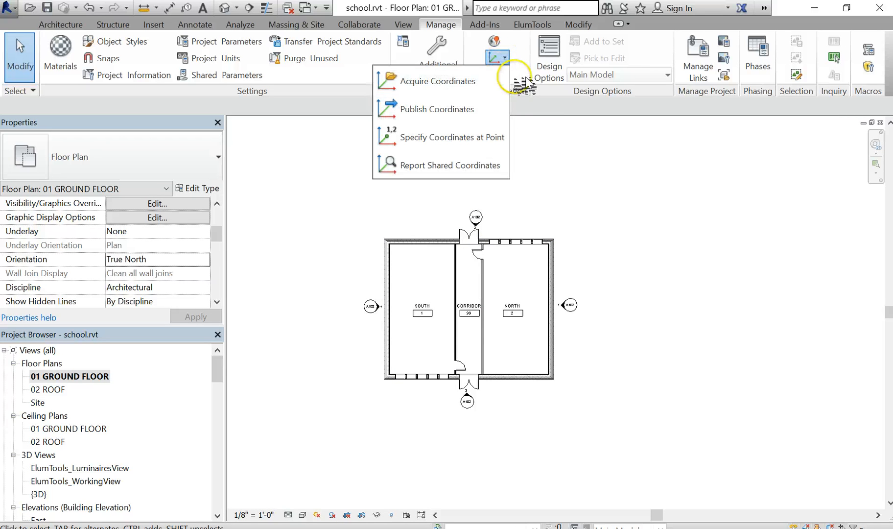
left_click(520, 77)
left_click(504, 76)
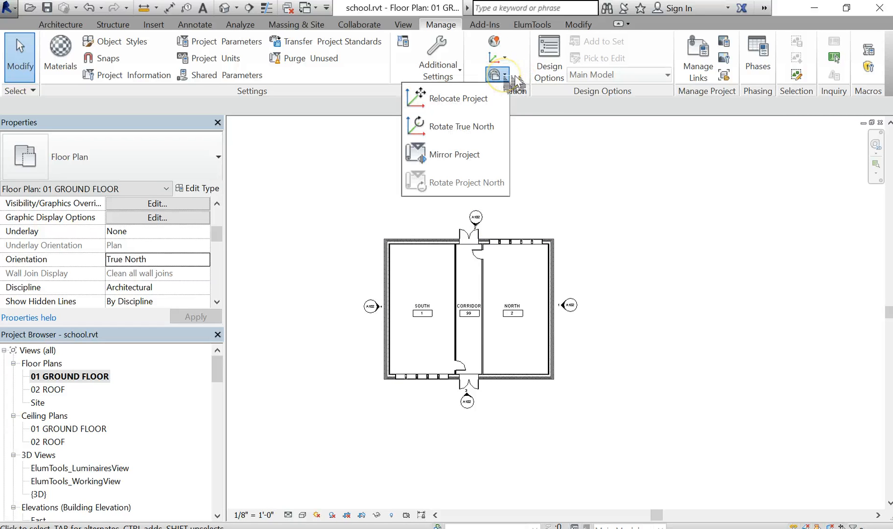
left_click(504, 74)
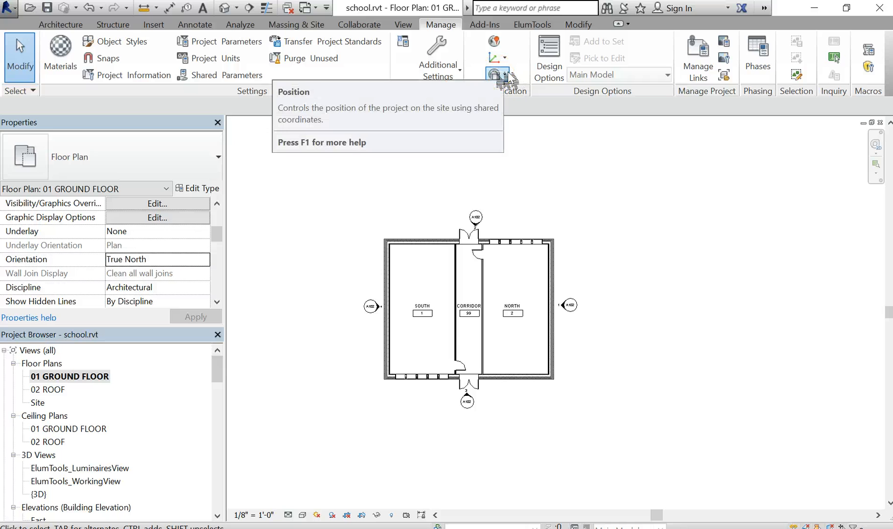
left_click(505, 75)
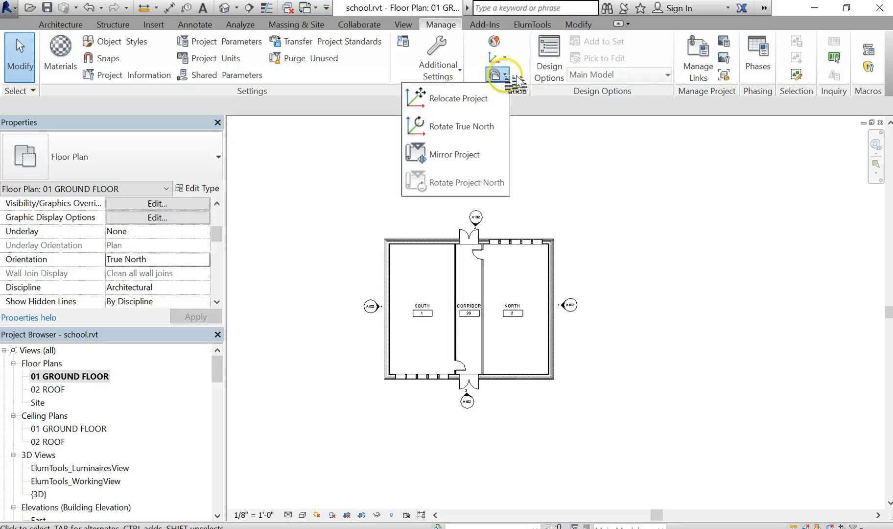
left_click(499, 128)
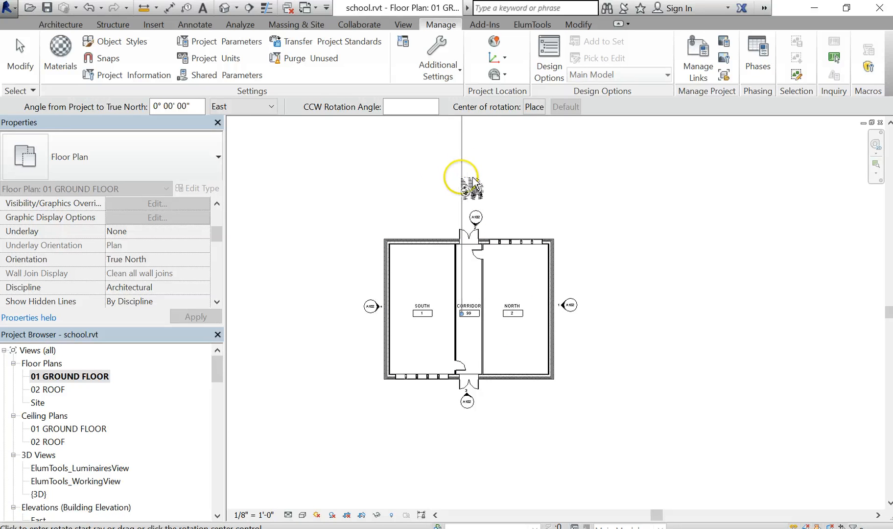
left_click(461, 182)
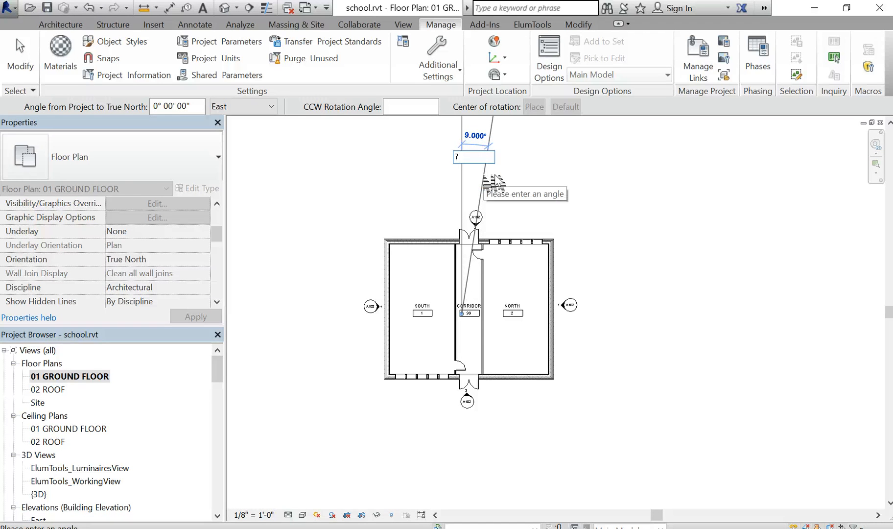
key("Return")
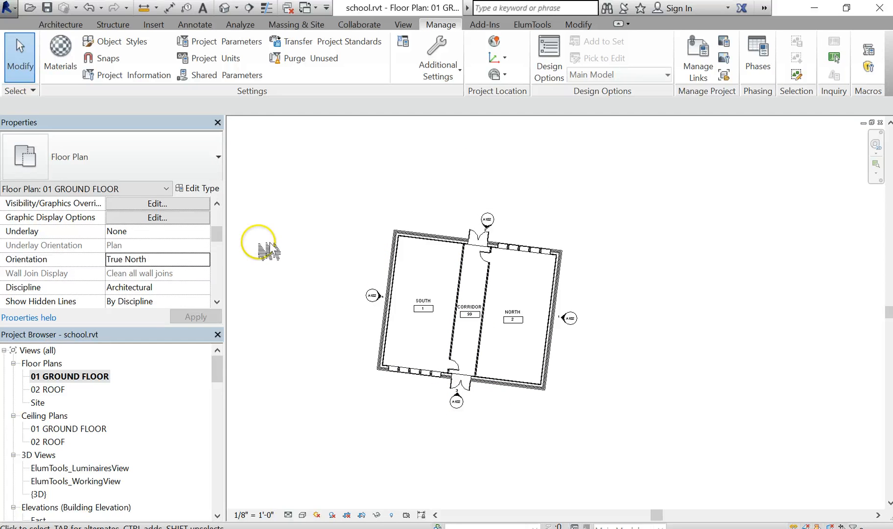
Step: Set the ground floor plan's orientation back to Project North and apply it
left_click(195, 260)
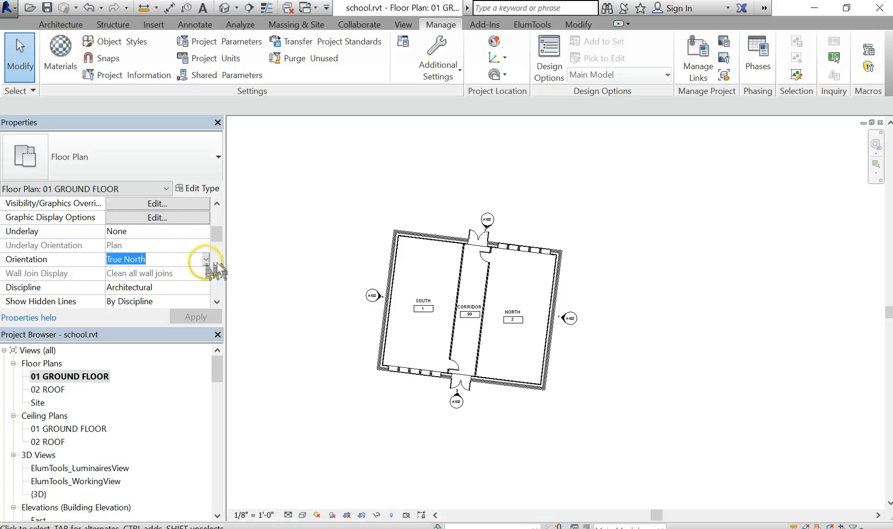
left_click(206, 259)
left_click(157, 273)
left_click(196, 317)
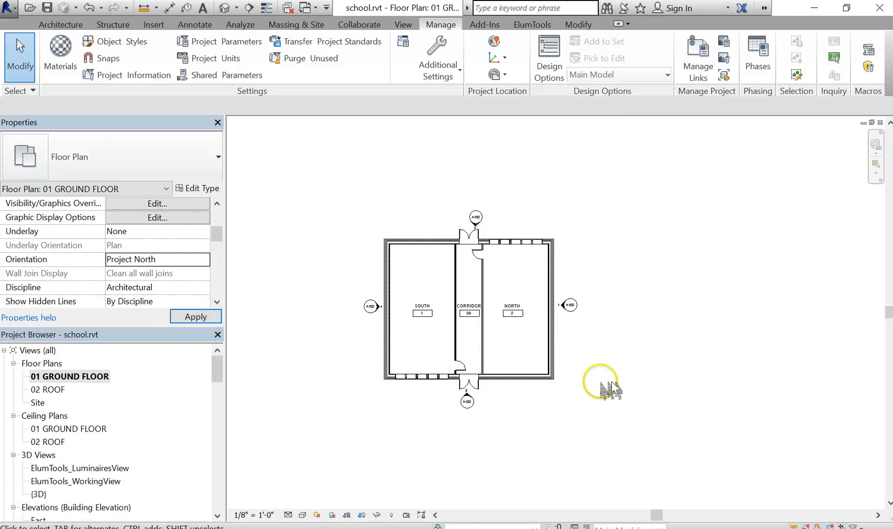
scroll(548, 405, "up", 3)
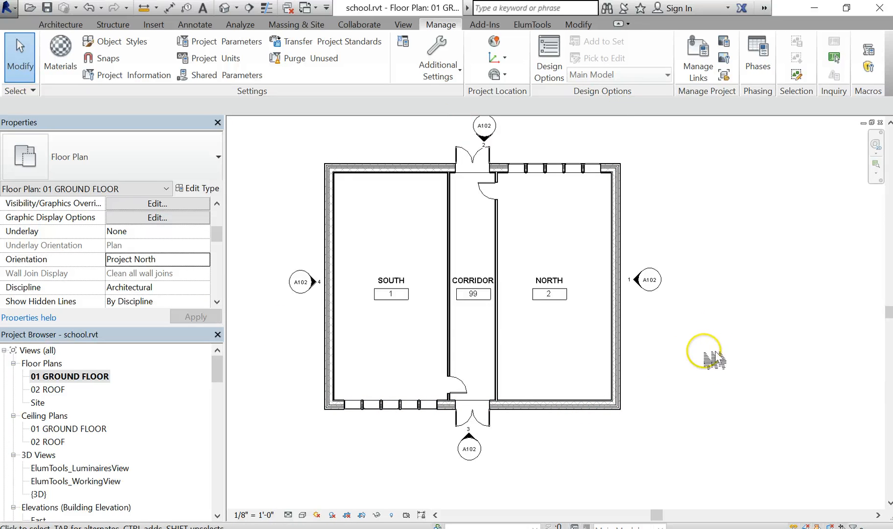
scroll(715, 360, "down", 4)
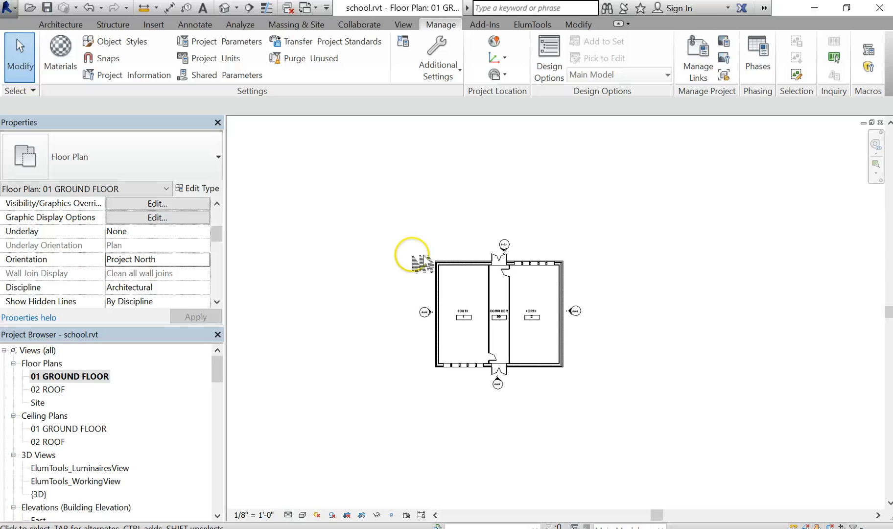
middle_click_drag(378, 259, 359, 272)
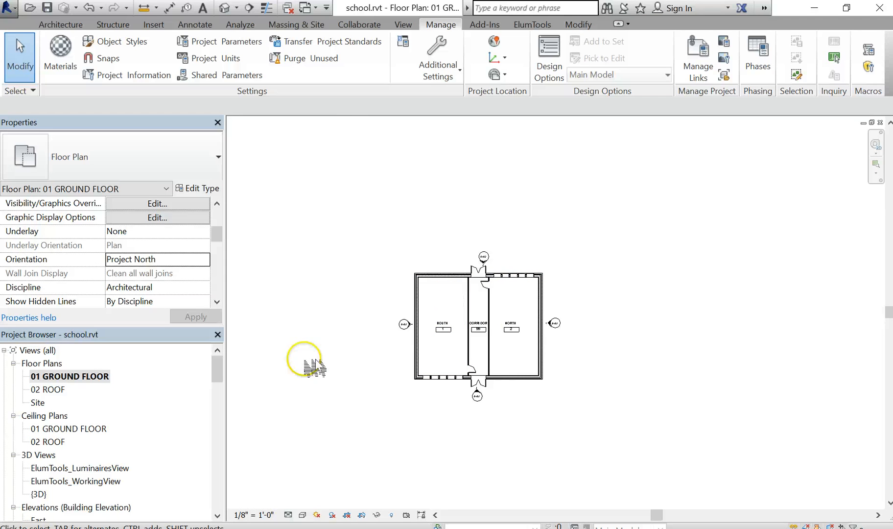
Step: Add room workplane calculation points to the SOUTH 1 room with 2 ft spacing and a 2.5 ft workplane
left_click(538, 27)
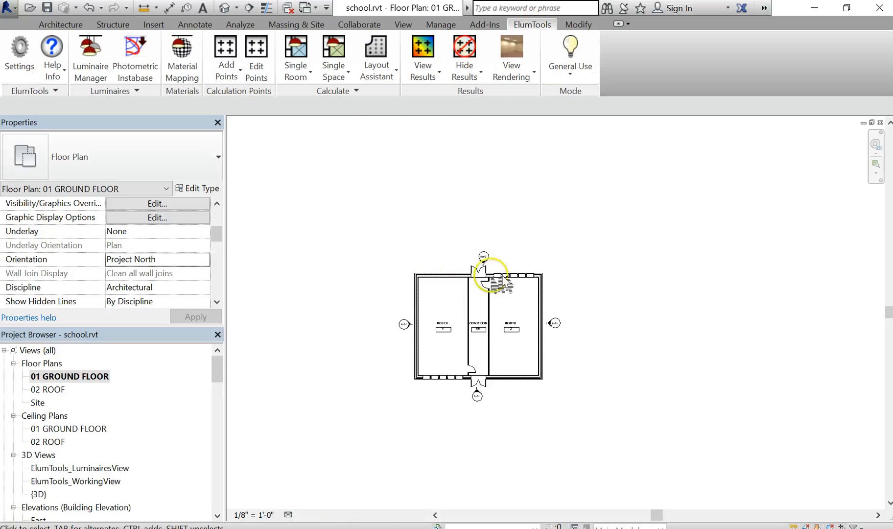
middle_click_drag(579, 294, 529, 299)
scroll(331, 383, "up", 2)
scroll(407, 335, "up", 1)
middle_click_drag(418, 288, 393, 302)
scroll(403, 313, "up", 1)
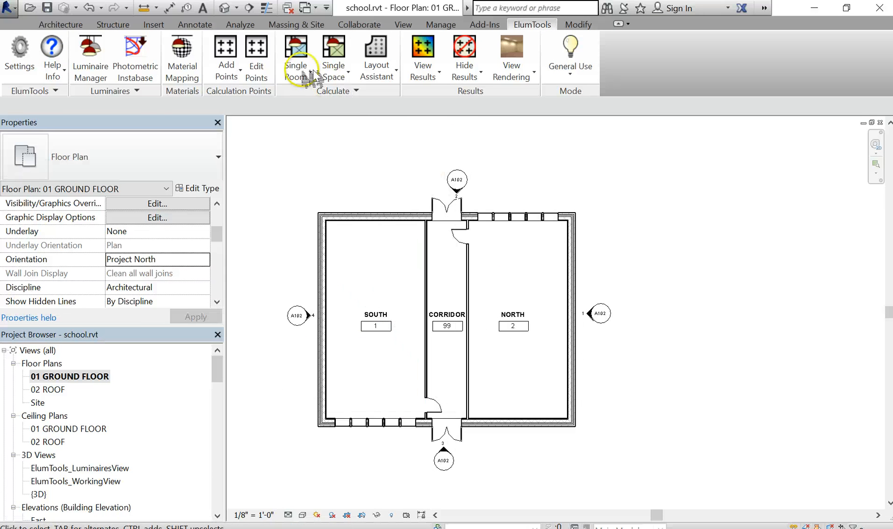
left_click(243, 76)
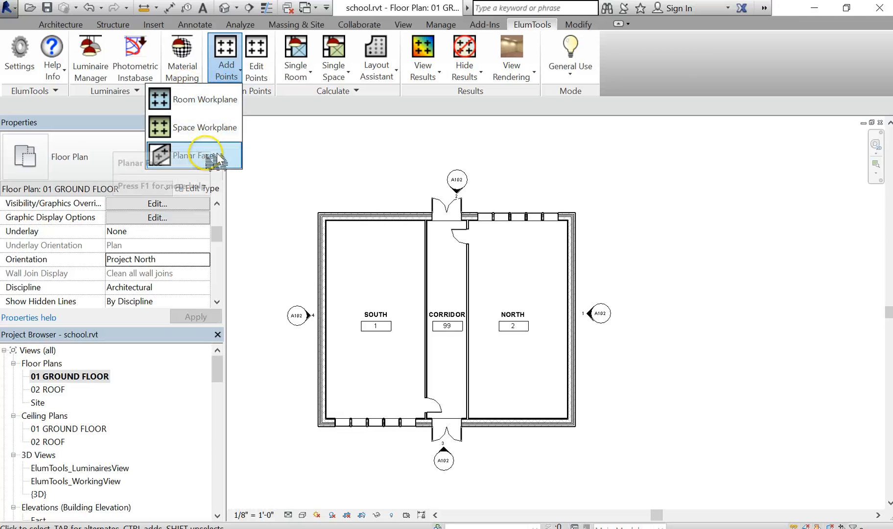
left_click(230, 100)
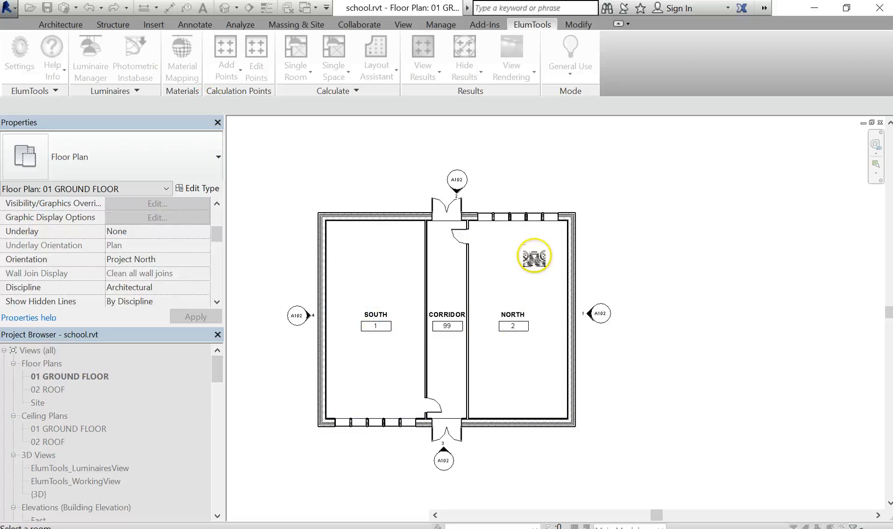
left_click(543, 302)
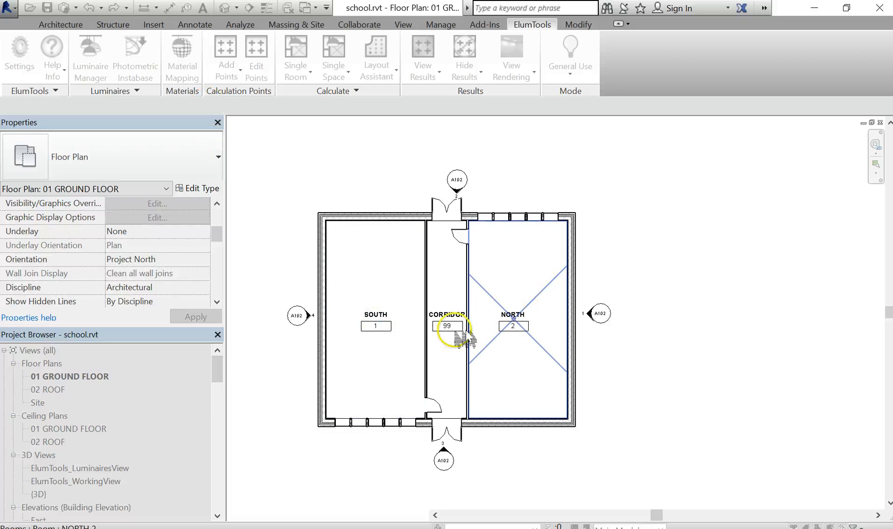
double_click(413, 300)
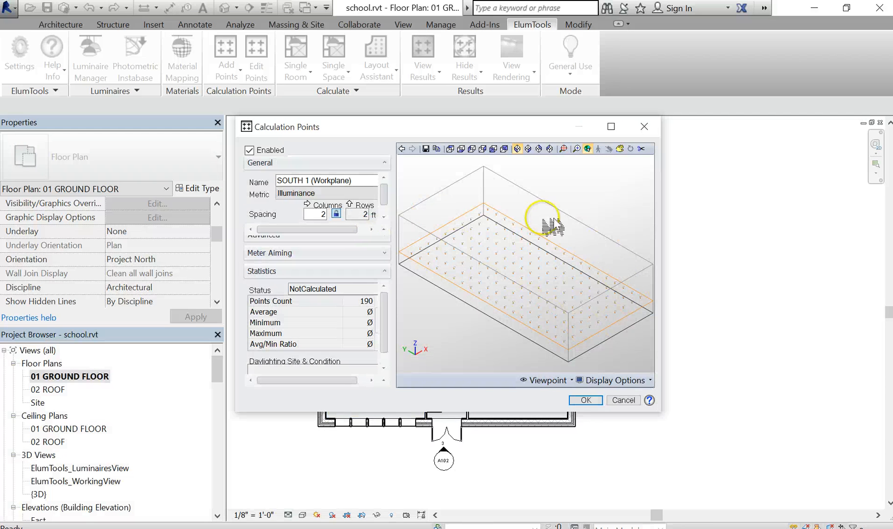
left_click_drag(384, 195, 384, 216)
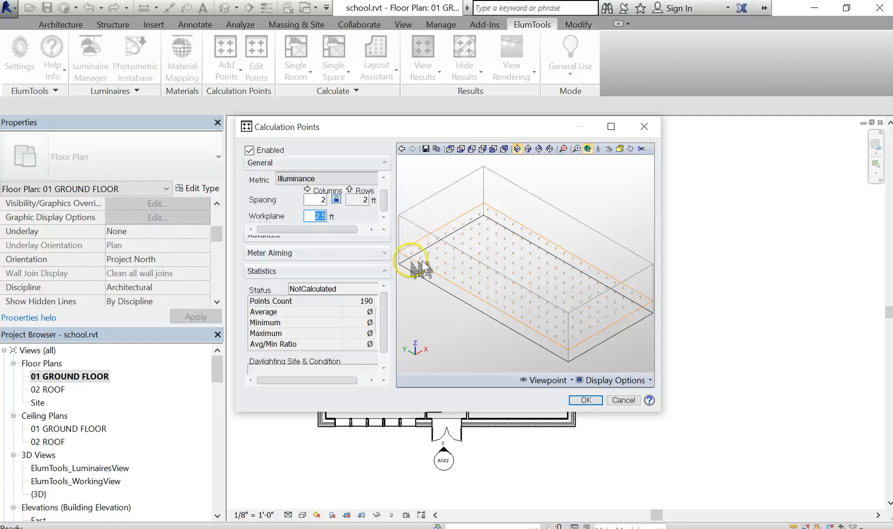
left_click(588, 400)
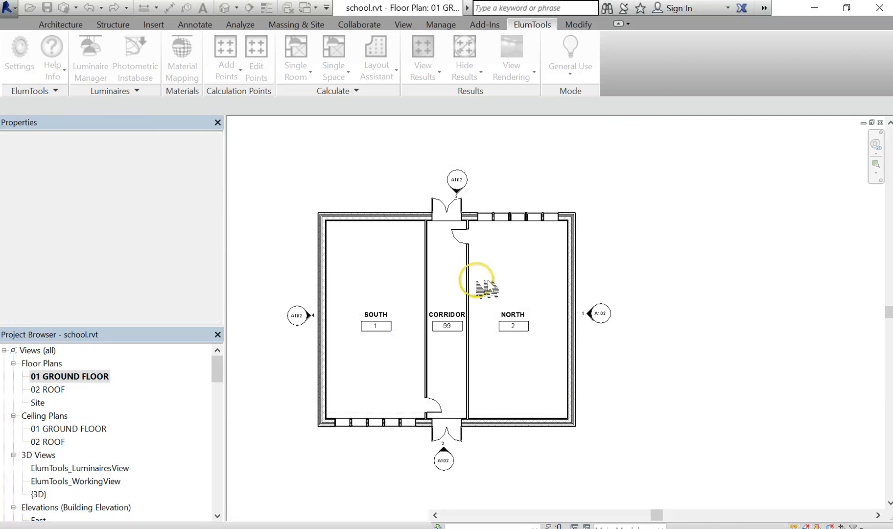
Step: Add room workplane calculation points to the NORTH 2 room with 2 ft spacing and a 2.5 ft workplane
left_click(226, 74)
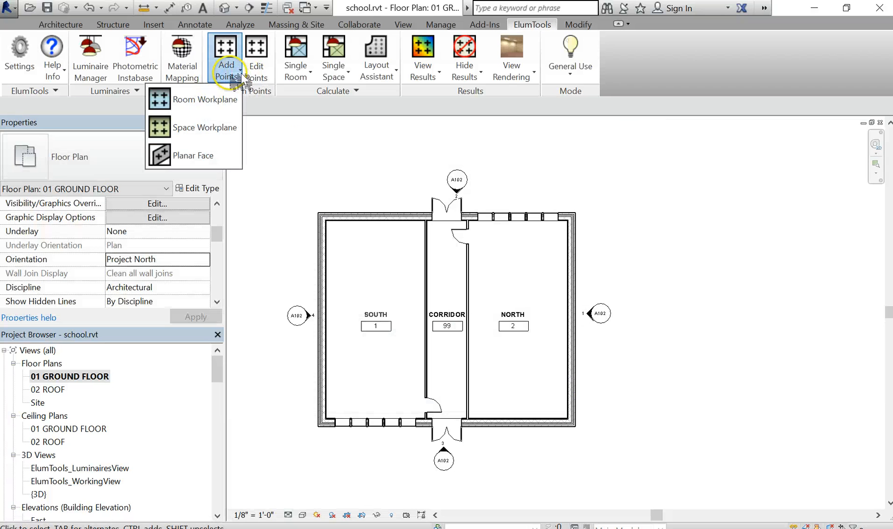
left_click(221, 101)
left_click(527, 335)
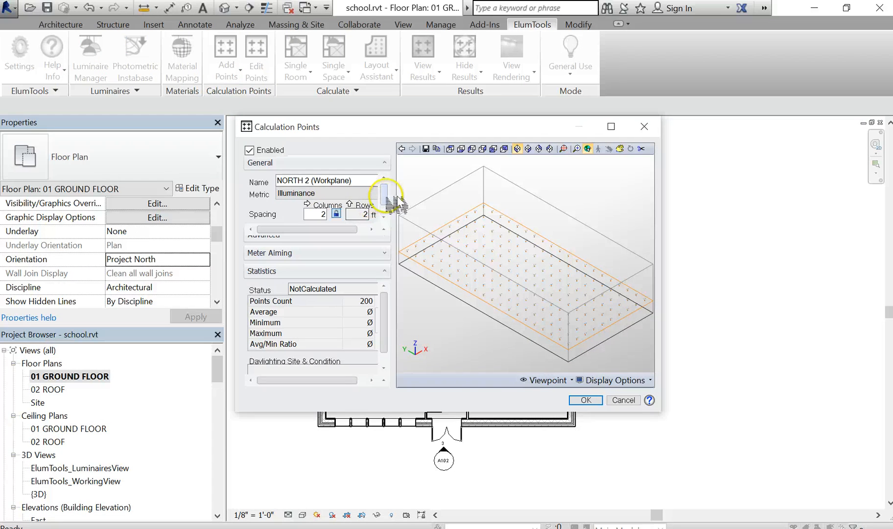
scroll(385, 212, "down", 1)
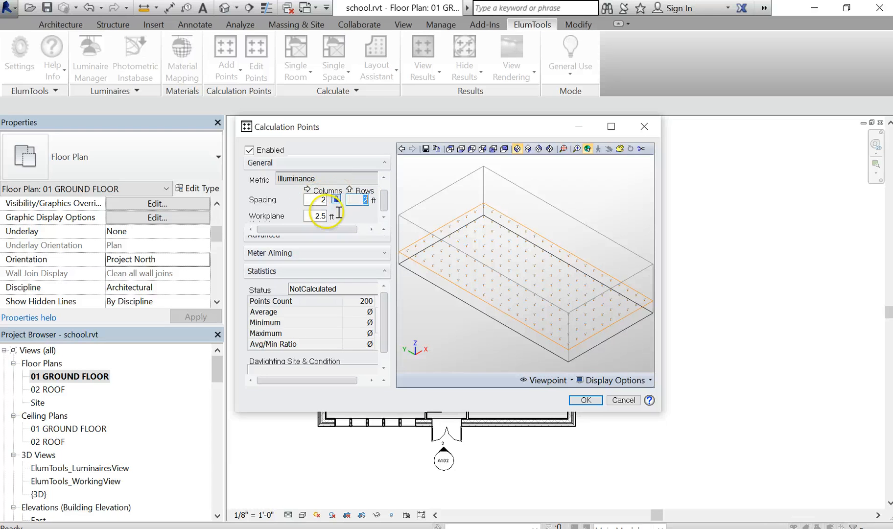
left_click(590, 400)
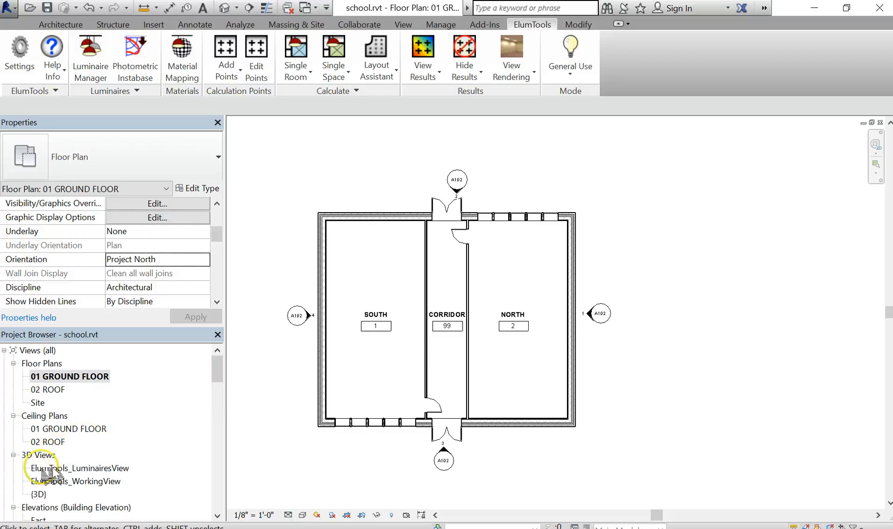
Step: Open the {3D} view and turn on its section box
double_click(39, 493)
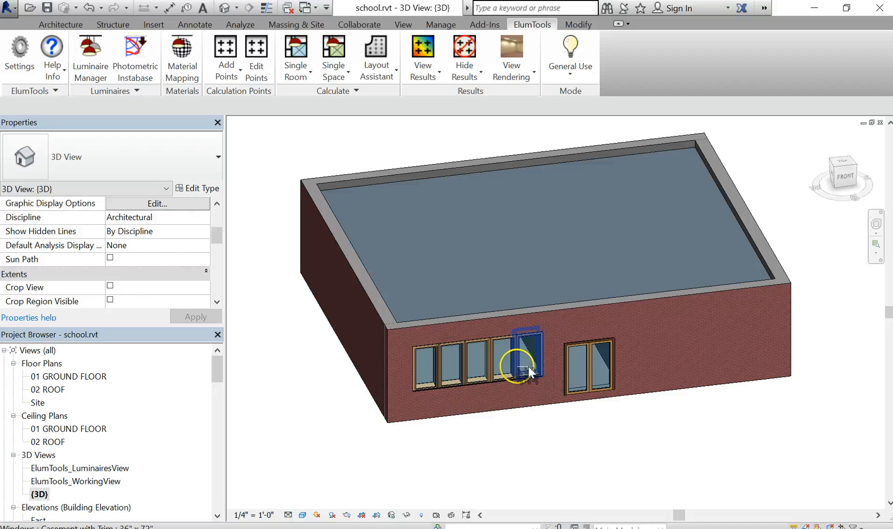
scroll(522, 375, "down", 4)
scroll(557, 387, "up", 1)
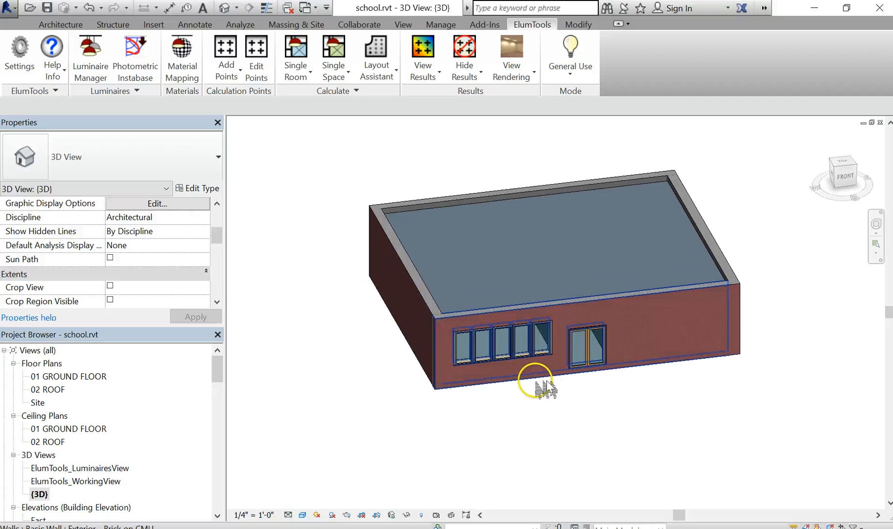
mouse_move(217, 237)
left_mouse_down()
mouse_move(221, 252)
mouse_move(220, 243)
left_mouse_up()
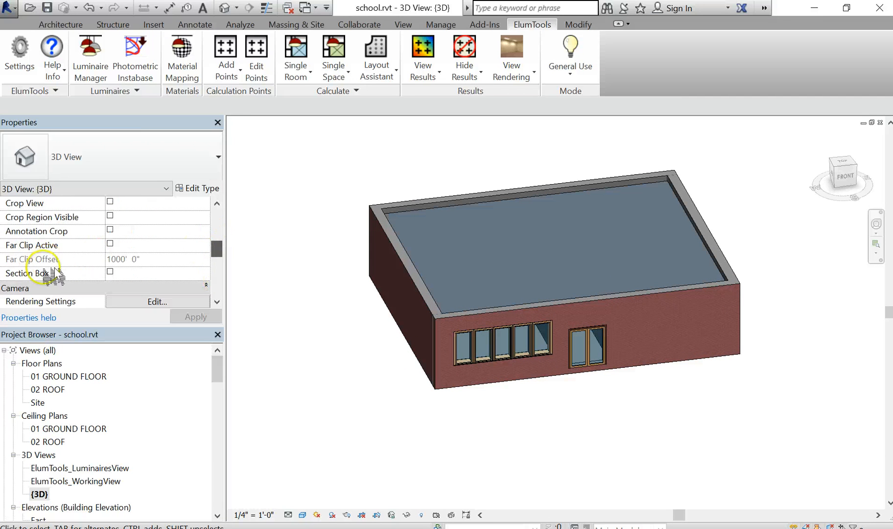
left_click(110, 272)
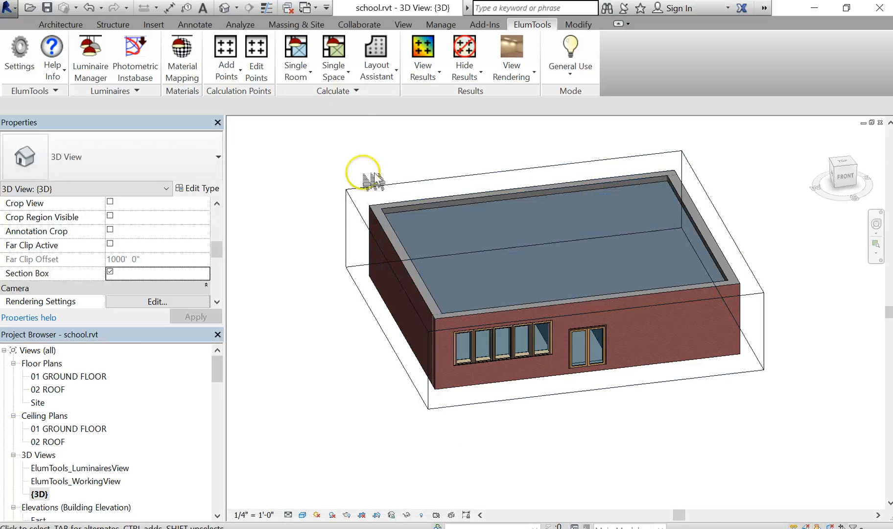
Step: Pull the section box's west face inward past the exterior wall to expose the inside of the south room
left_click(362, 213)
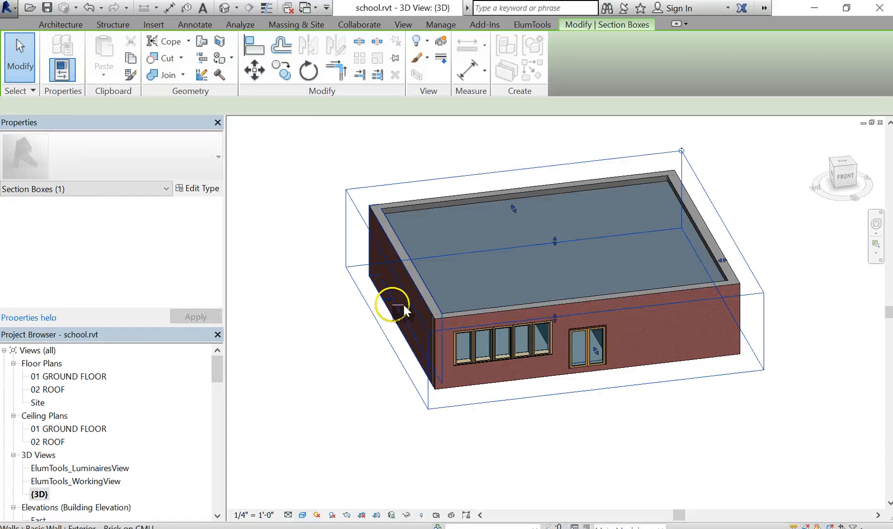
scroll(392, 306, "up", 4)
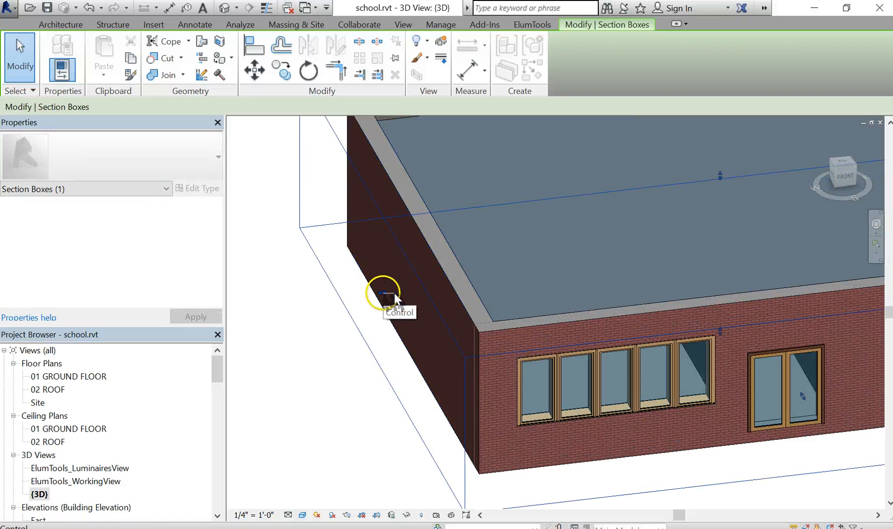
left_click_drag(383, 292, 592, 282)
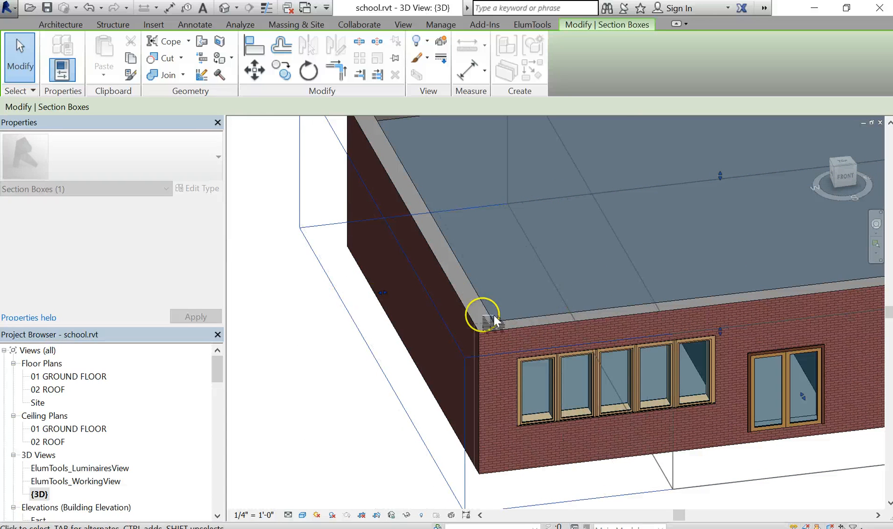
left_click(370, 391)
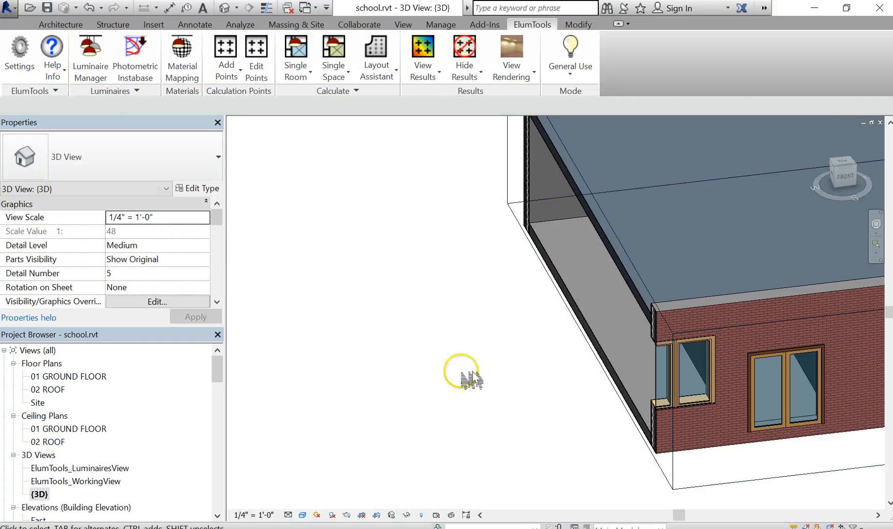
mouse_move(502, 387)
middle_mouse_down("shift")
mouse_move(605, 419)
mouse_move(669, 417)
mouse_move(748, 387)
mouse_move(644, 379)
mouse_move(598, 382)
mouse_move(591, 393)
mouse_move(599, 370)
mouse_move(514, 377)
middle_mouse_up("shift")
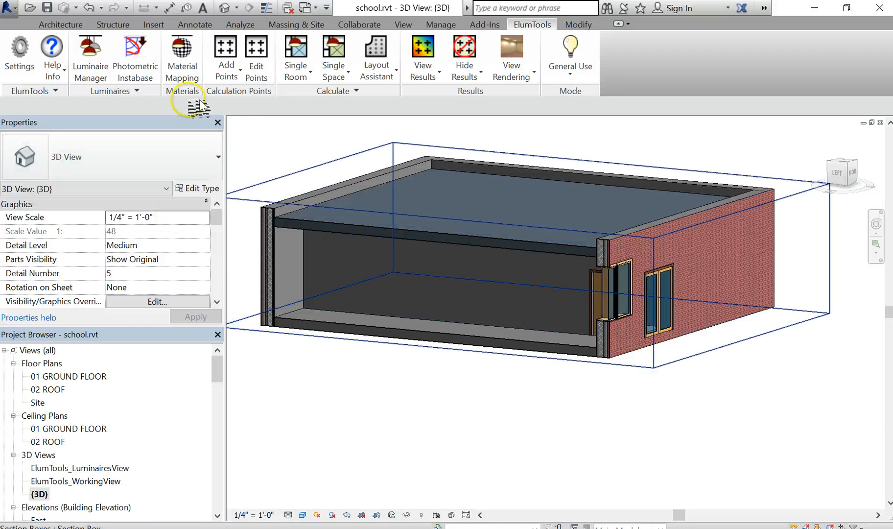
Step: Set up planar face calculation points named CalcPoints with the Illuminance metric and 2 ft spacing
left_click(236, 71)
left_click(194, 155)
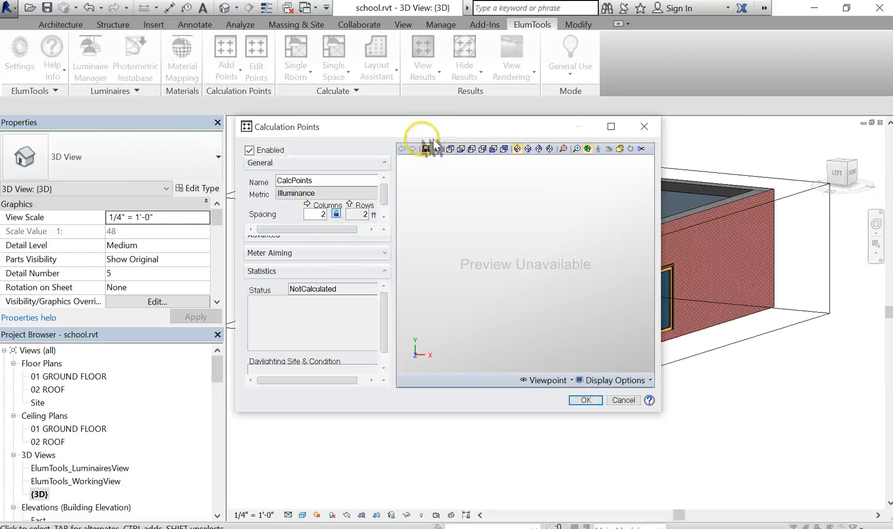
left_click_drag(444, 130, 557, 176)
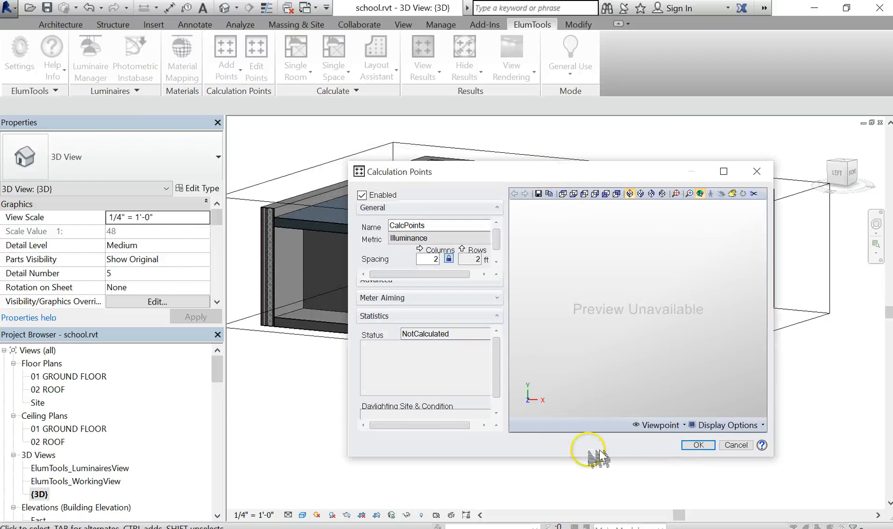
left_click(707, 445)
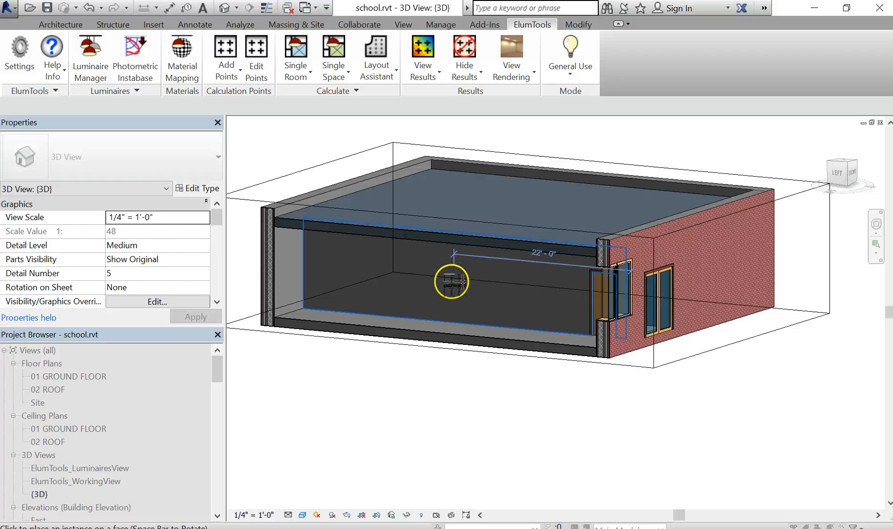
Step: Place one set of calculation points on the south room's corridor-side wall and inspect the placed grid up close
scroll(454, 293, "up", 3)
scroll(454, 295, "up", 3)
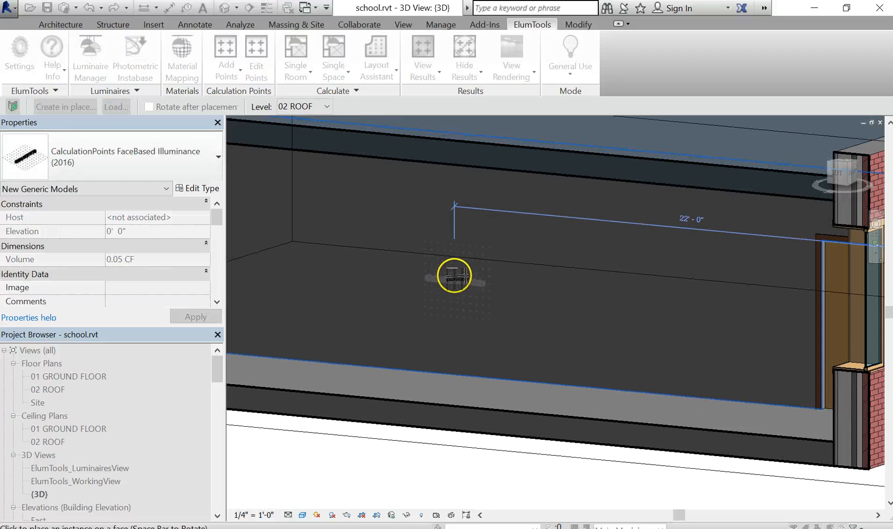
left_click(470, 278)
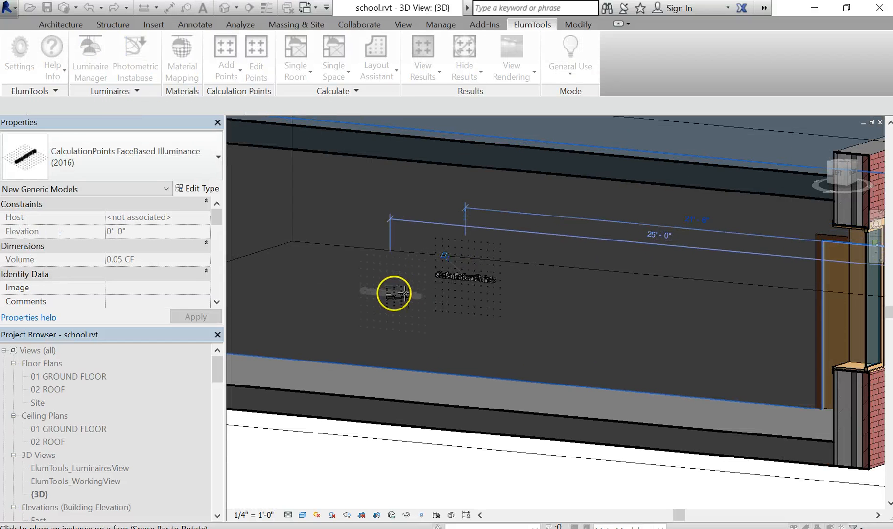
scroll(376, 289, "down", 2)
key("Escape")
key("Escape")
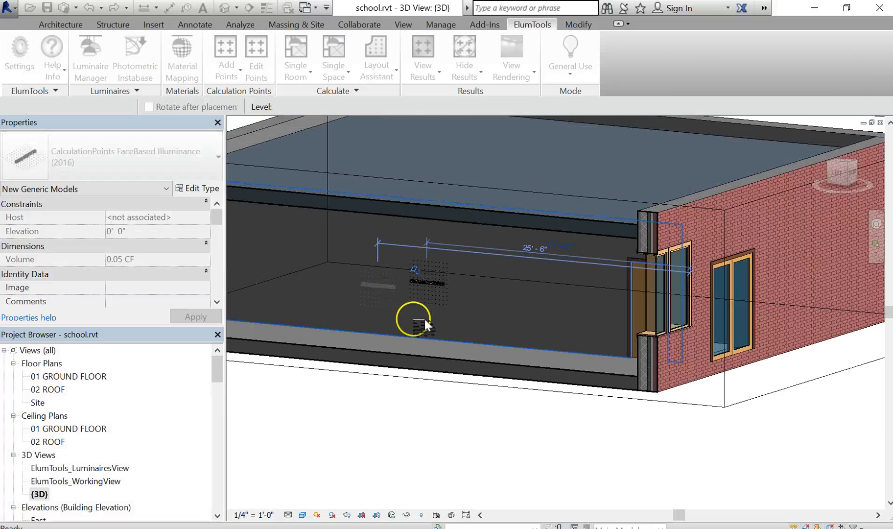
scroll(440, 292, "up", 5)
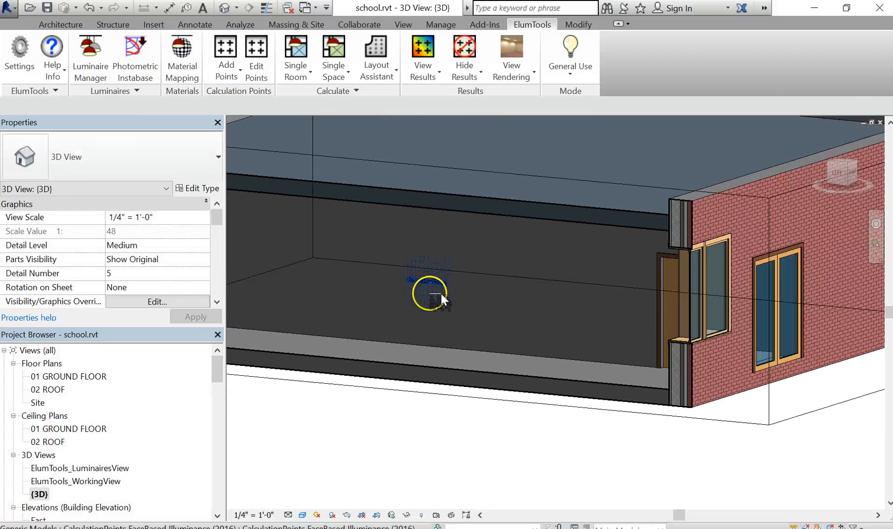
scroll(412, 268, "up", 4)
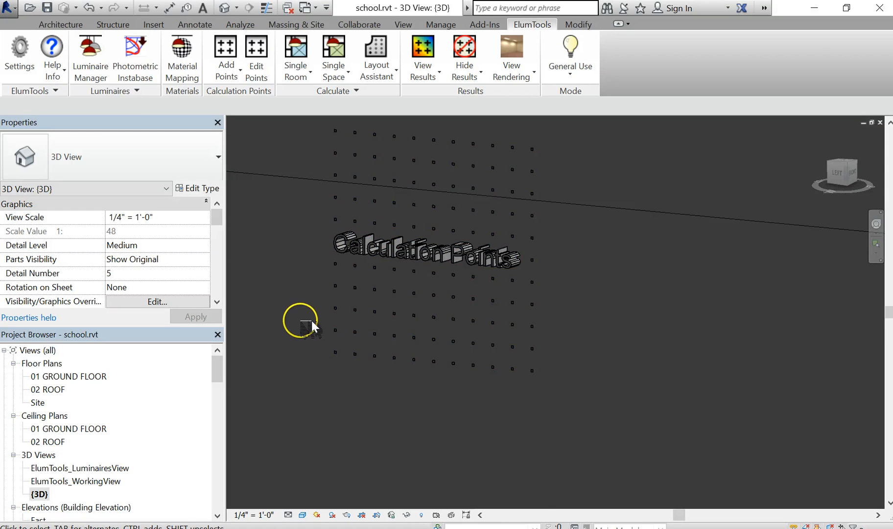
scroll(312, 327, "down", 6)
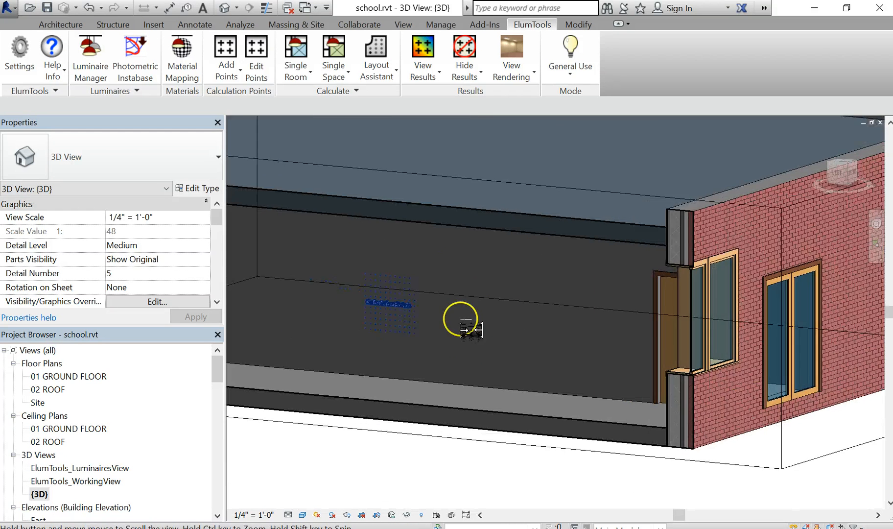
scroll(516, 312, "down", 3)
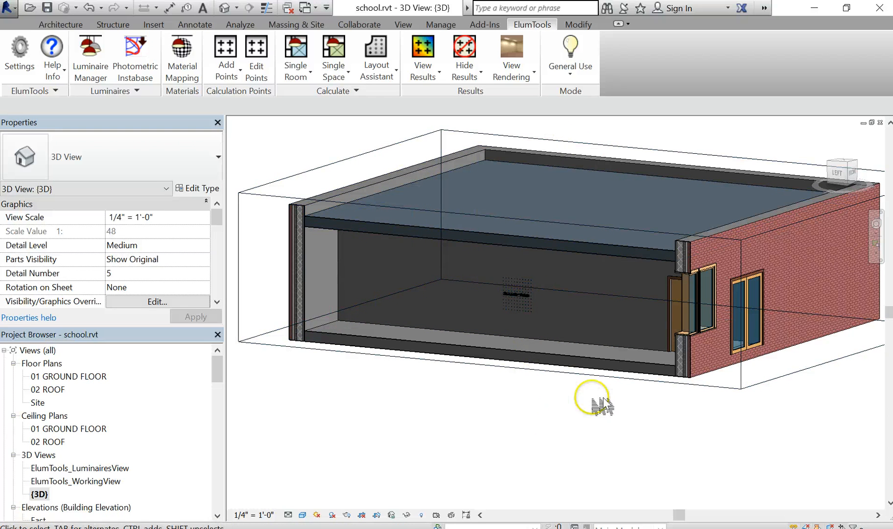
Step: Pull the section box's west face farther inward until it cuts through the north room and exposes its interior walls
scroll(606, 391, "down", 1)
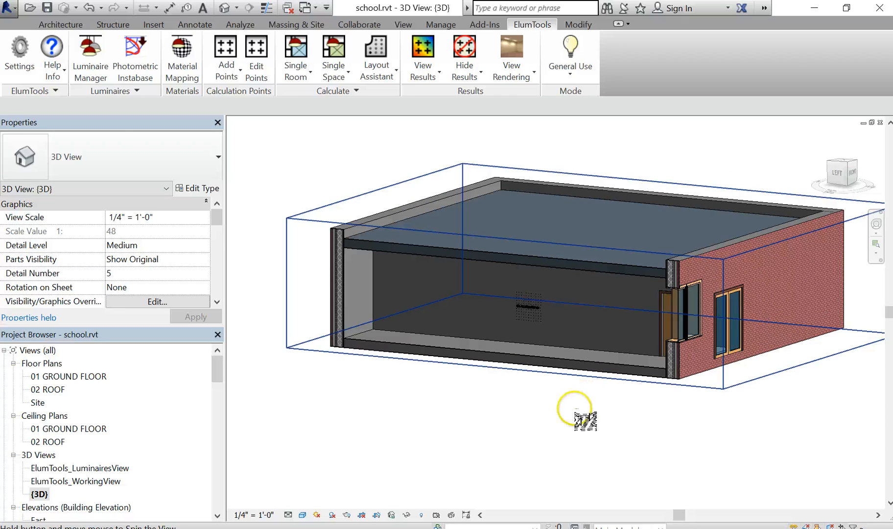
middle_click_drag(585, 422, 646, 433, "shift")
left_click(647, 431)
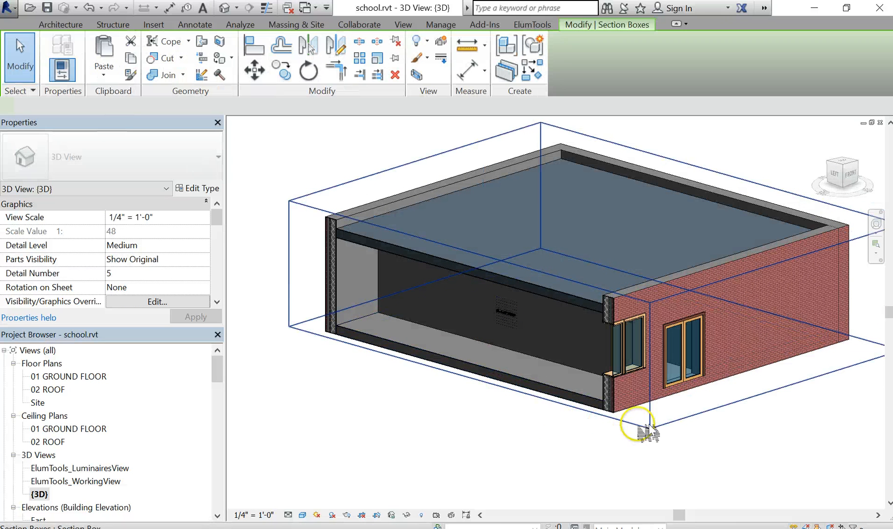
left_click_drag(480, 319, 696, 321)
middle_click_drag(694, 317, 624, 259, "shift")
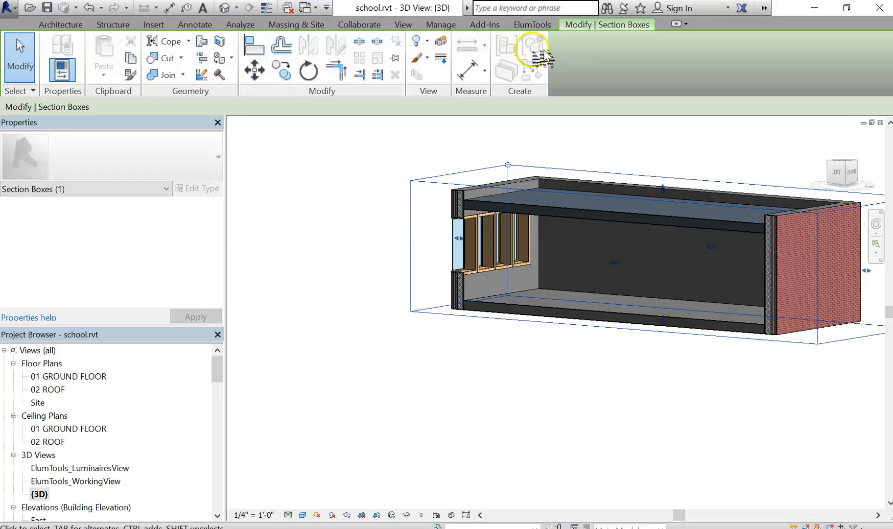
left_click(533, 24)
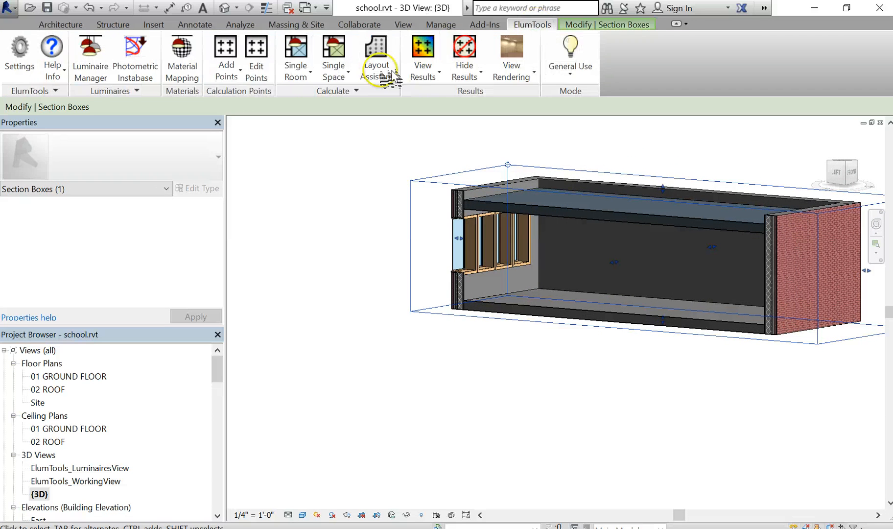
Step: Set up another planar face calculation point set named CalcPoints with the Illuminance metric and 2 ft column and row spacing
left_click(239, 70)
left_click(220, 158)
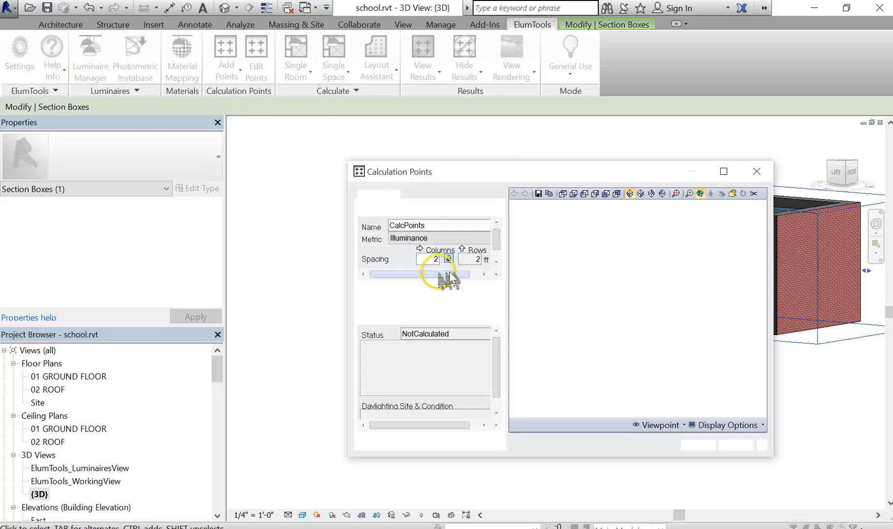
left_click_drag(526, 172, 431, 122)
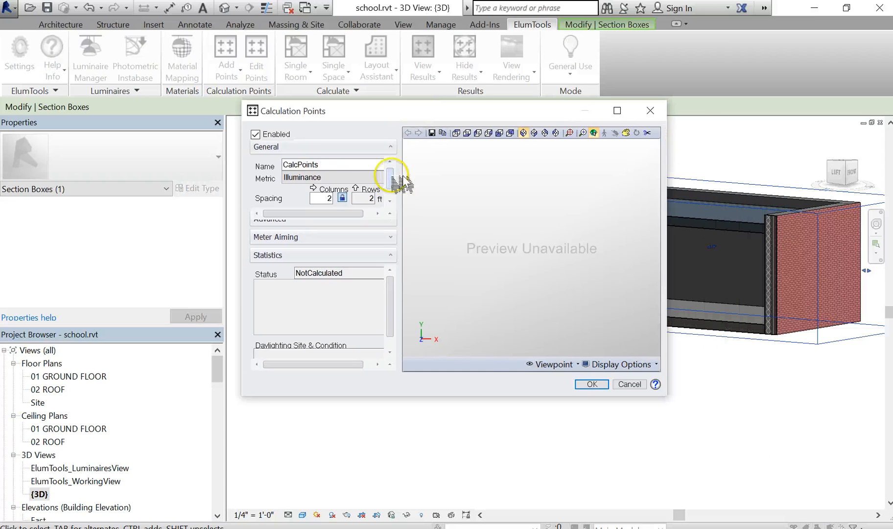
left_click_drag(392, 180, 405, 170)
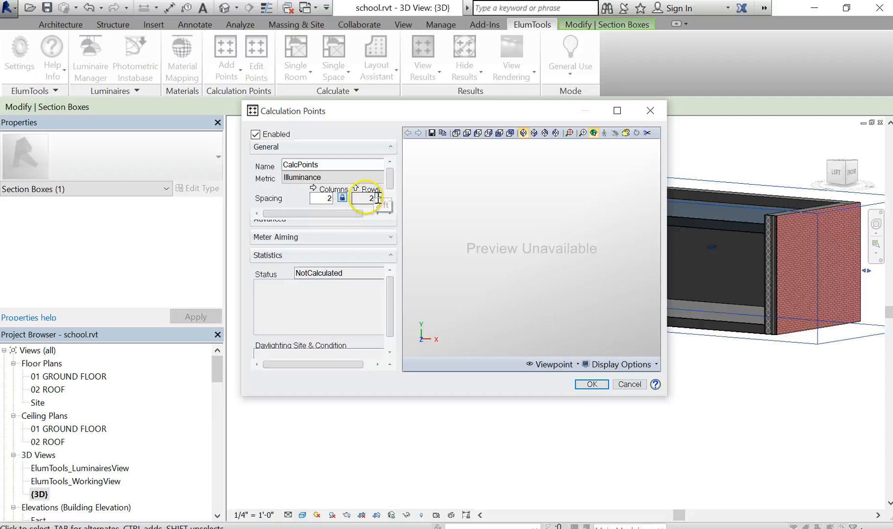
left_click_drag(402, 187, 404, 202)
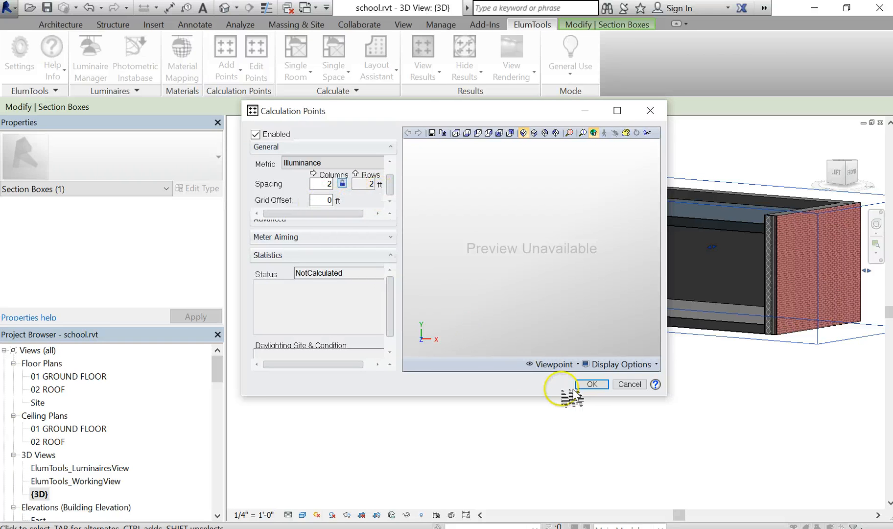
left_click(591, 384)
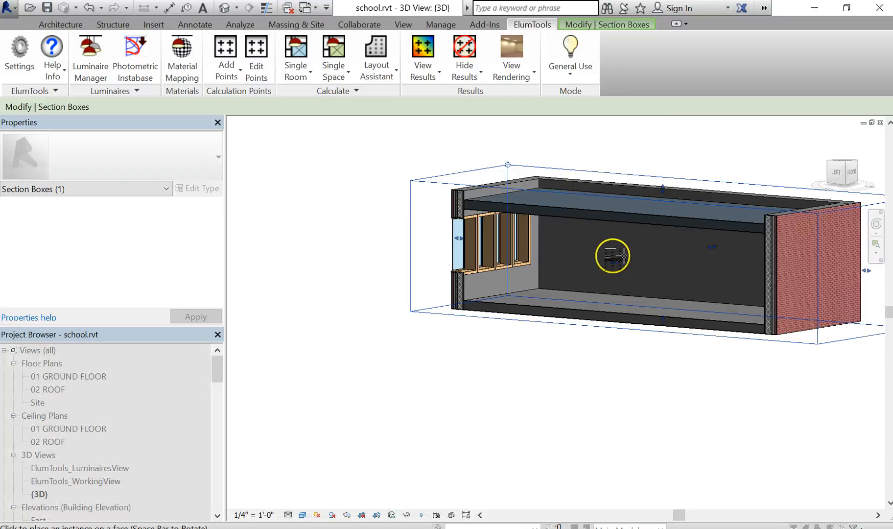
Step: Place the calculation points on the north room's long wall opposite the corridor and end the placement
left_click(662, 259)
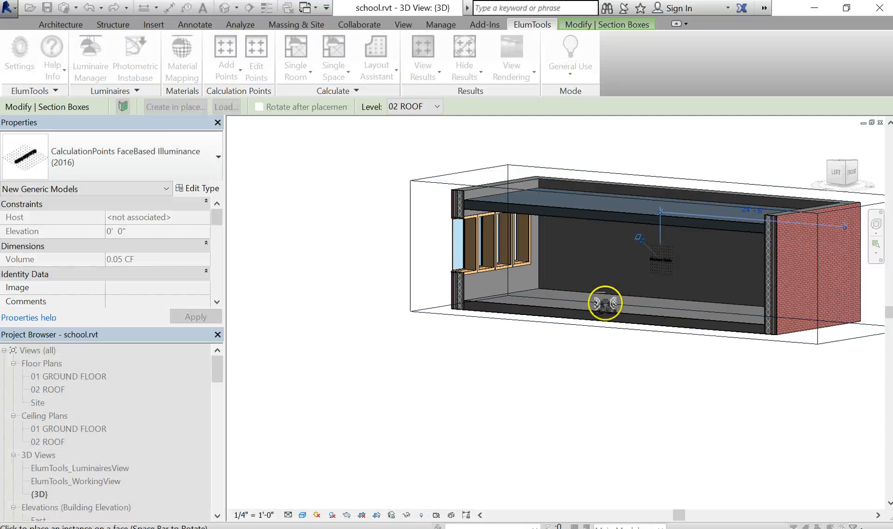
key("Escape")
key("Escape")
scroll(672, 322, "down", 3)
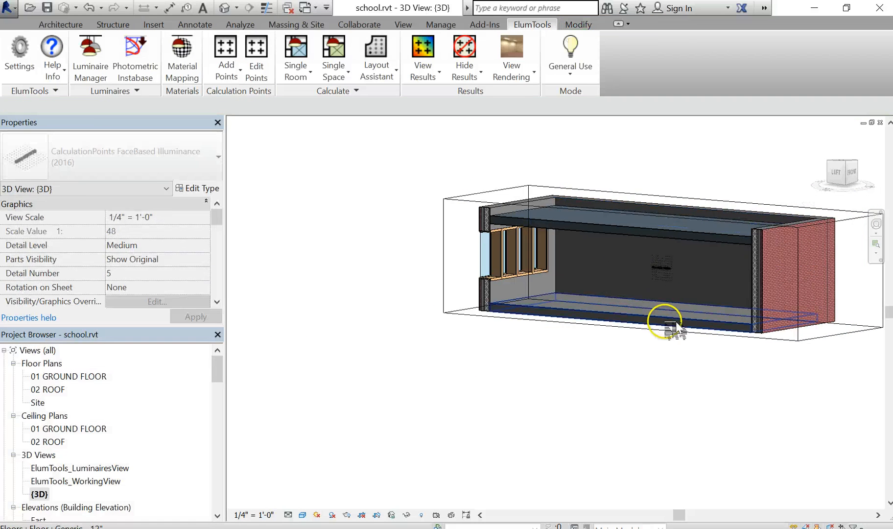
Step: Pull the section box's west face back out beyond the exterior wall so it encloses the whole building
scroll(678, 338, "up", 1)
middle_click_drag(670, 338, 648, 355, "shift")
left_click(509, 293)
left_click_drag(569, 294, 692, 385)
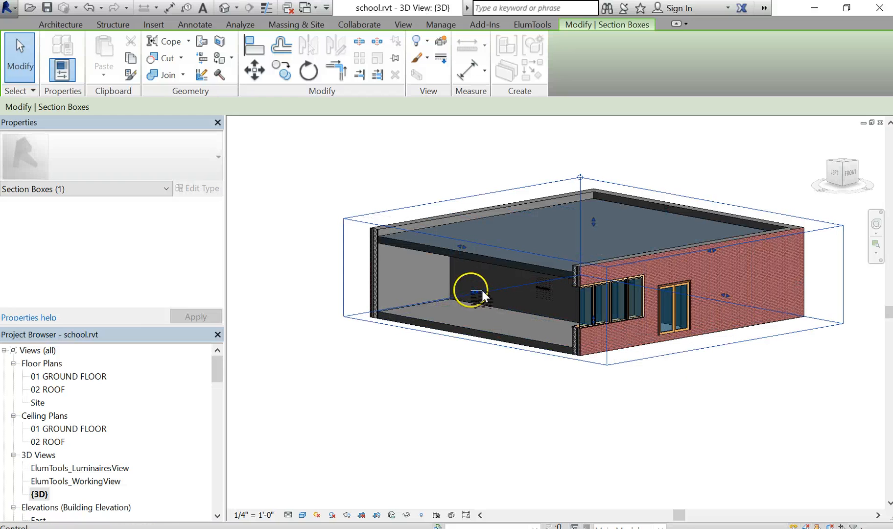
left_click_drag(473, 293, 583, 379)
middle_click_drag(583, 380, 570, 424, "shift")
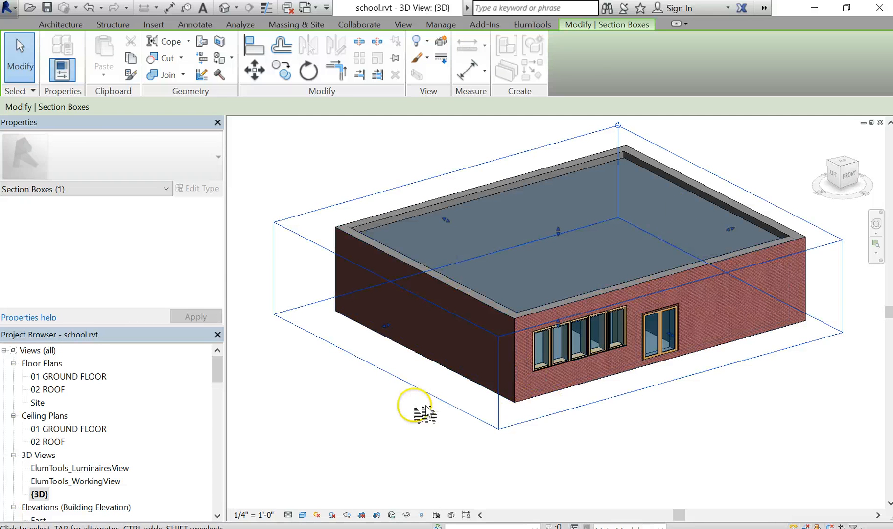
left_click(369, 422)
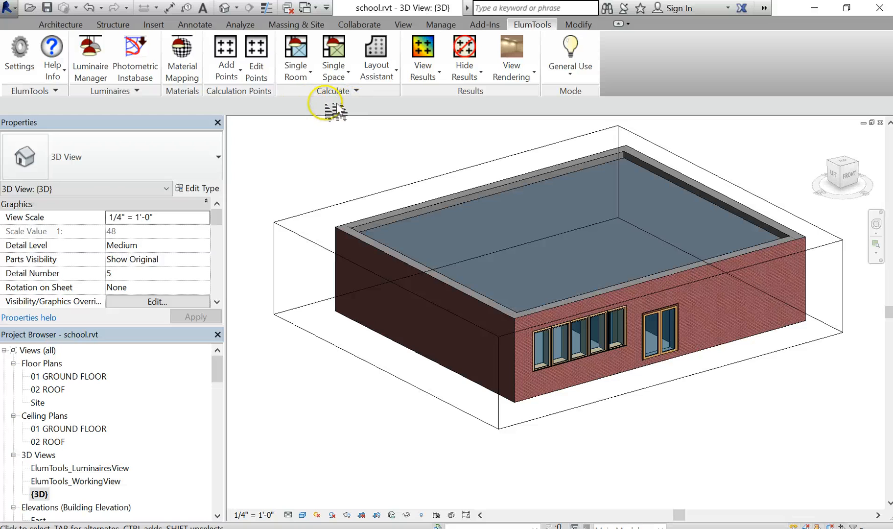
Step: Open the 01 GROUND FLOOR floor plan with the whole building in view
double_click(73, 376)
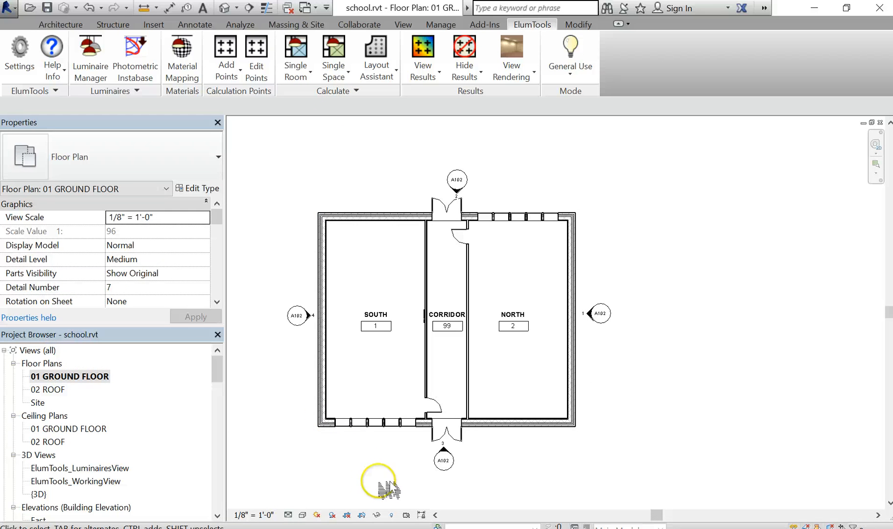
scroll(440, 472, "down", 1)
middle_click_drag(457, 465, 607, 405)
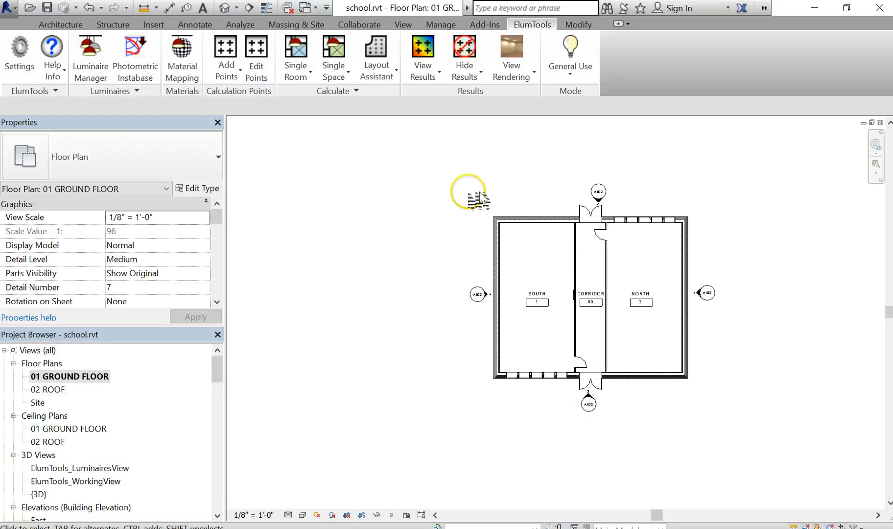
scroll(463, 189, "up", 1)
middle_click_drag(463, 189, 425, 217)
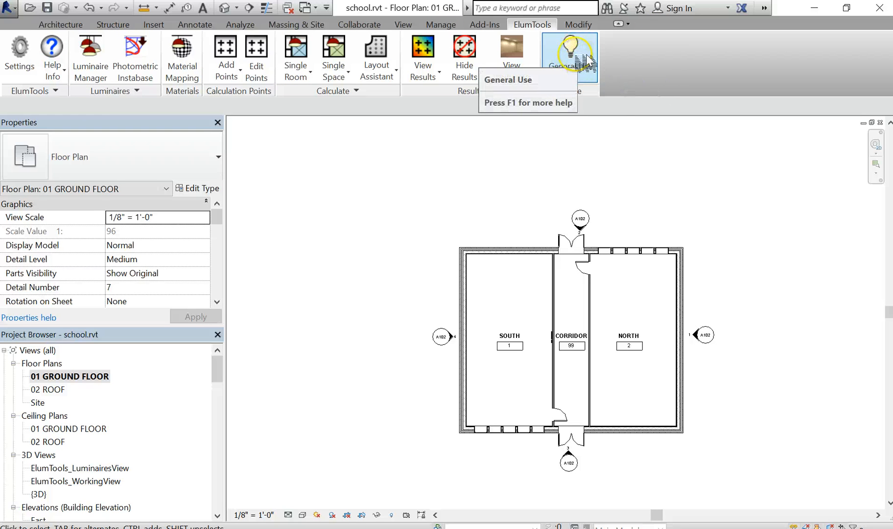
Step: Switch the ElumTools mode to Daylighting and set the daylight time to 14:00 in the daylight parameters
left_click(582, 79)
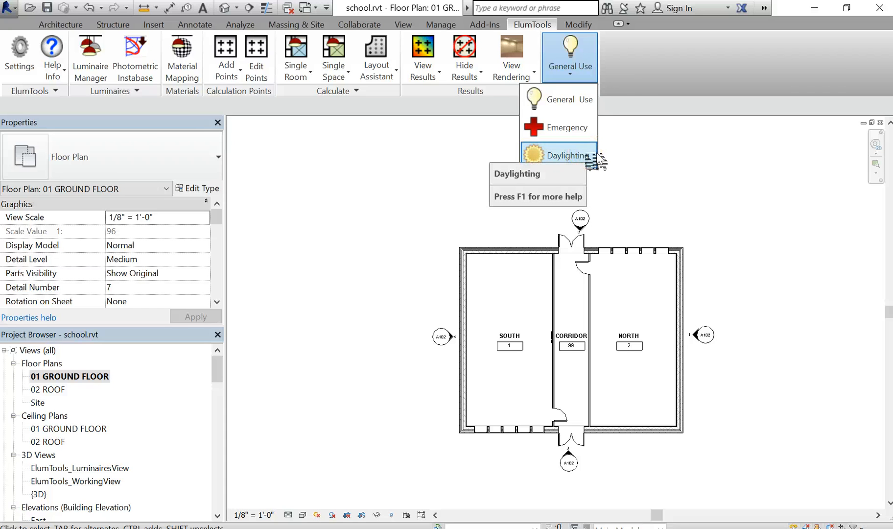
left_click(568, 155)
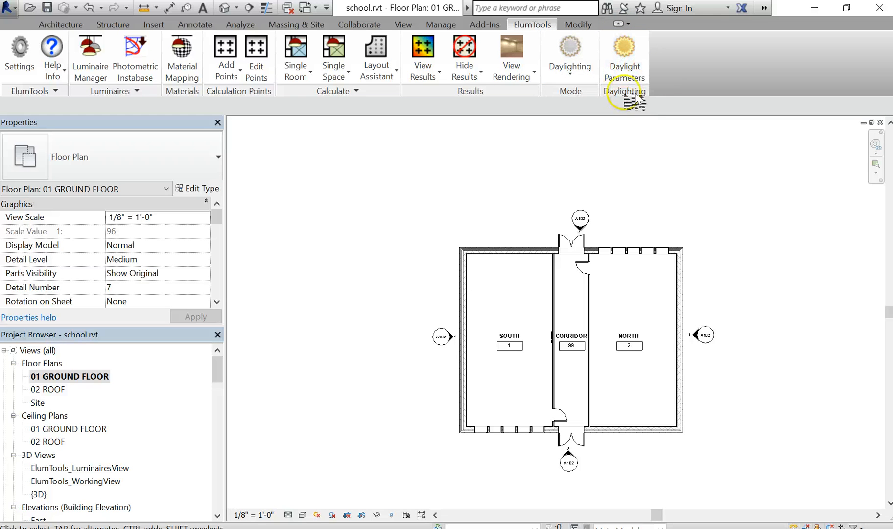
left_click(642, 75)
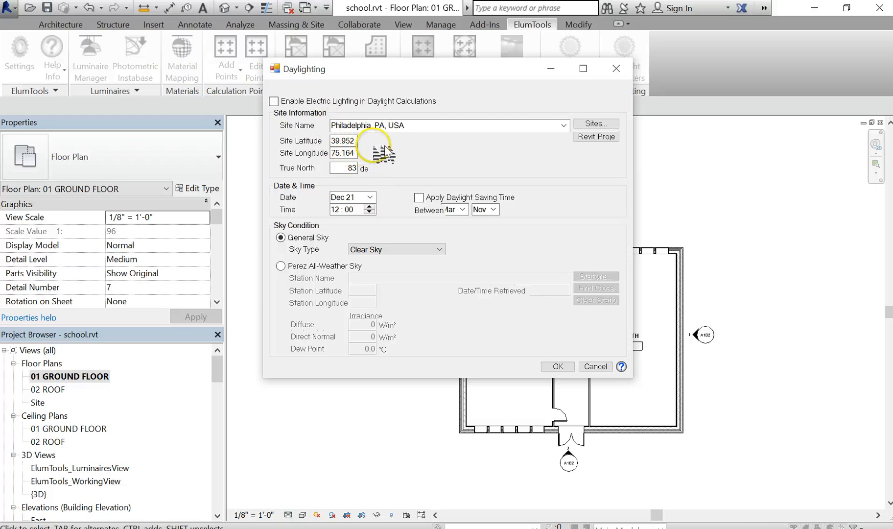
left_click(346, 168)
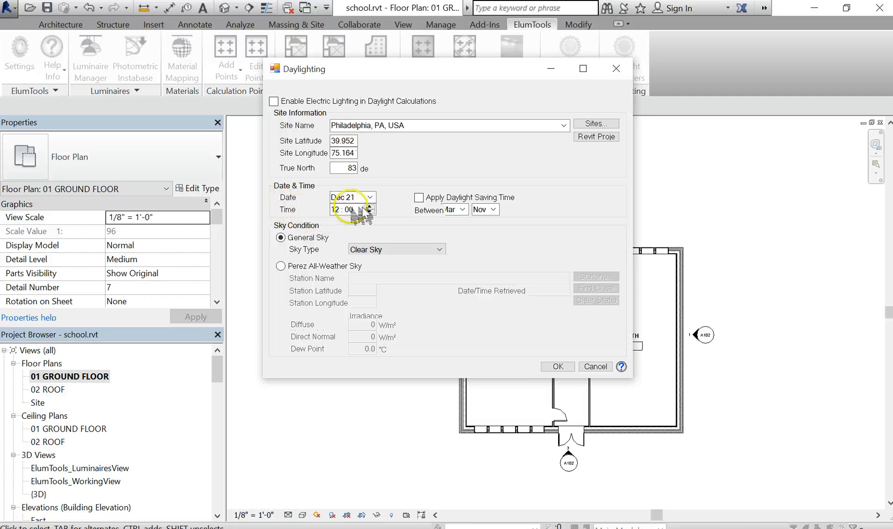
left_click(336, 210)
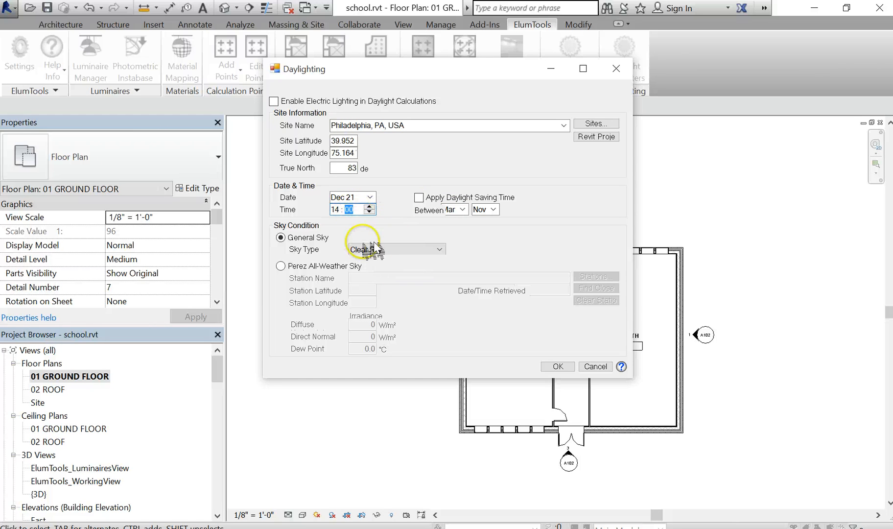
left_click(361, 209)
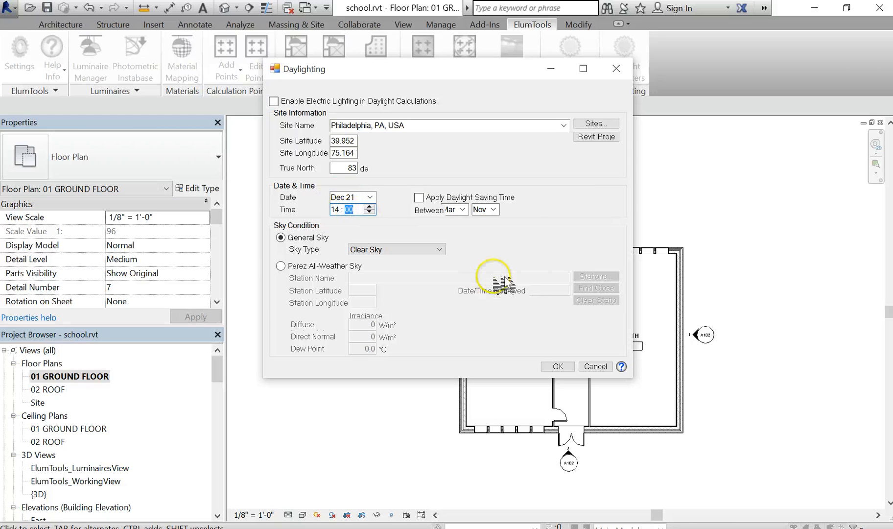
left_click(558, 366)
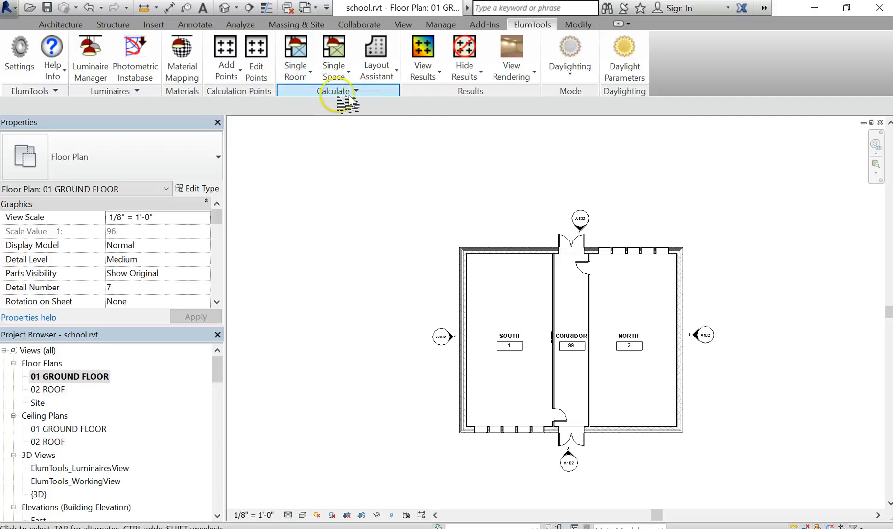
left_click(309, 74)
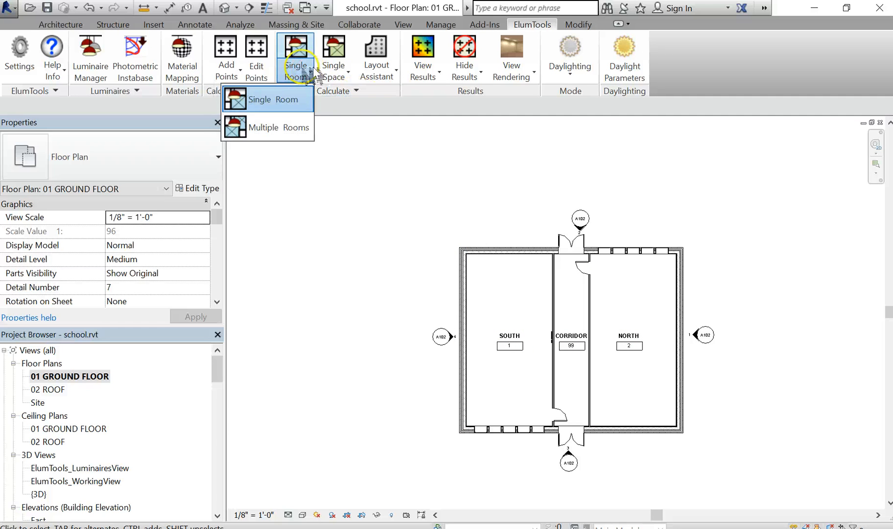
left_click(313, 128)
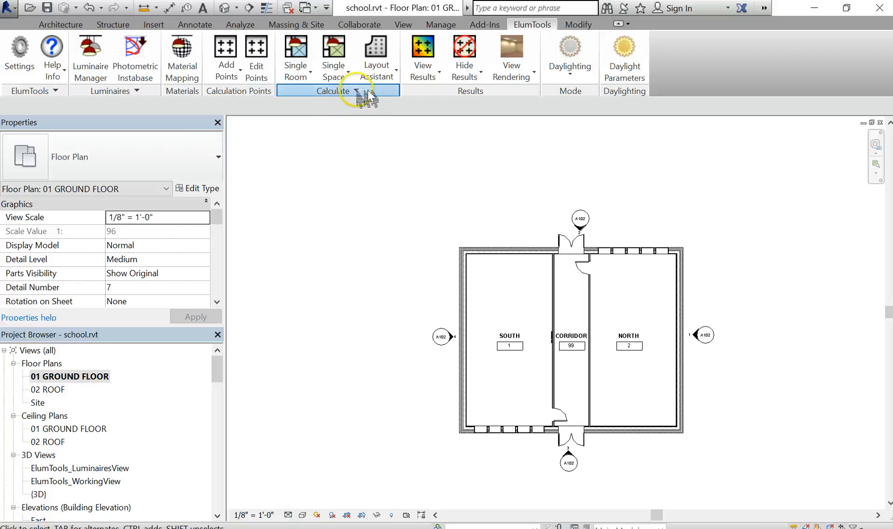
left_click(360, 92)
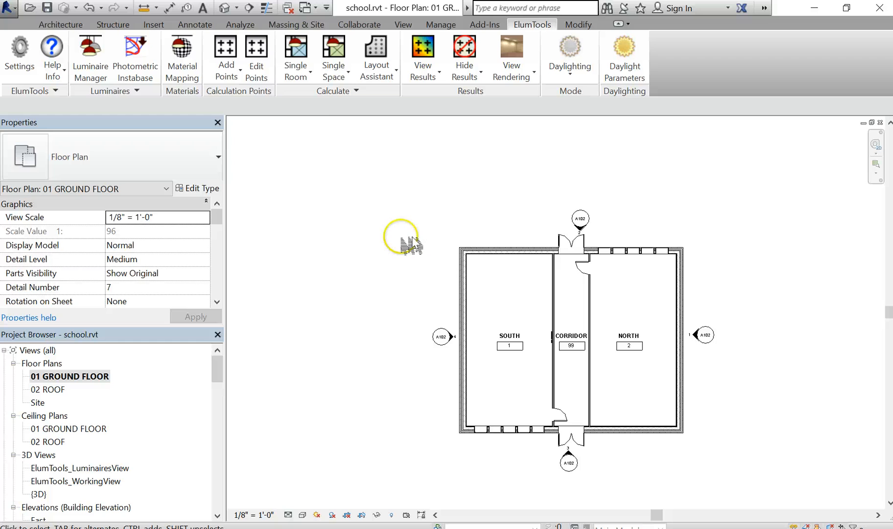
left_click(239, 77)
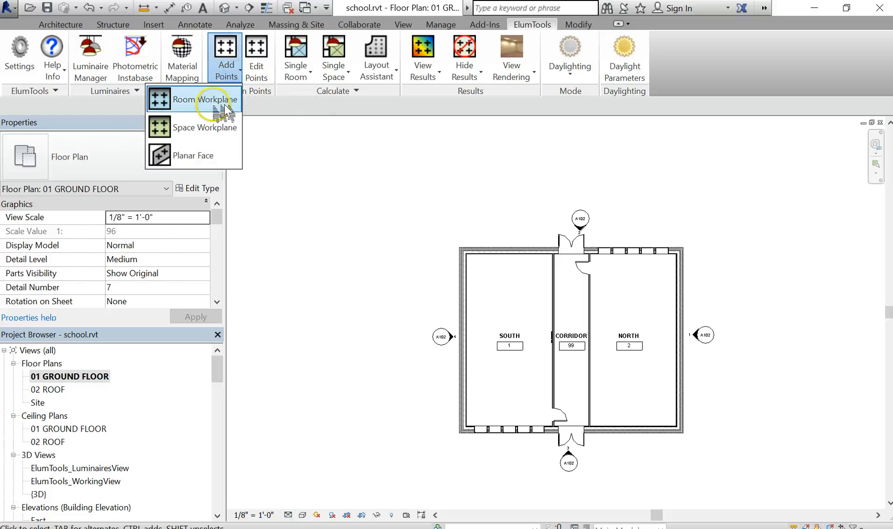
Step: Run a Multiple Rooms daylighting calculation on the SOUTH and NORTH rooms with the Combine option
left_click(310, 77)
left_click(297, 127)
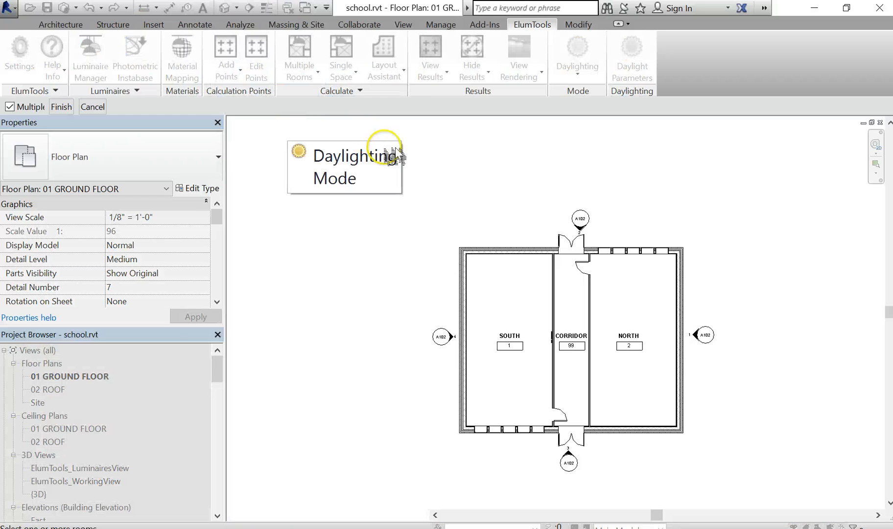
left_click(543, 318)
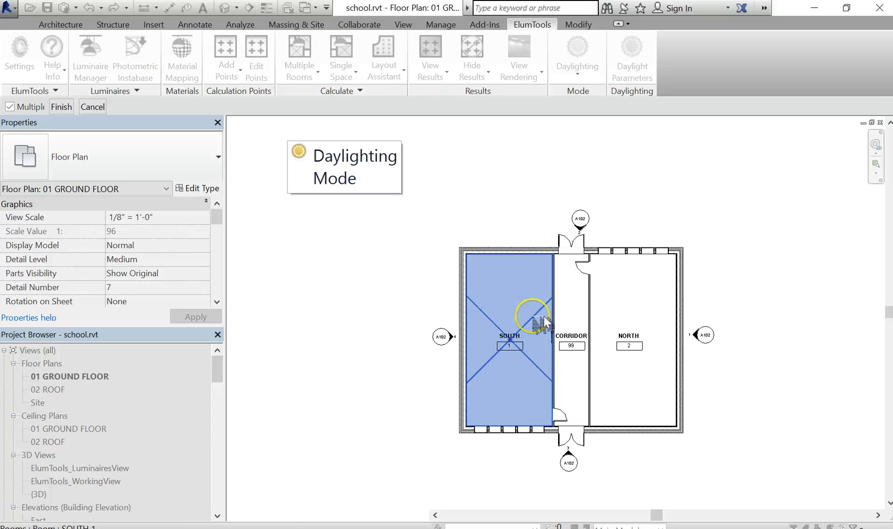
left_click(614, 318)
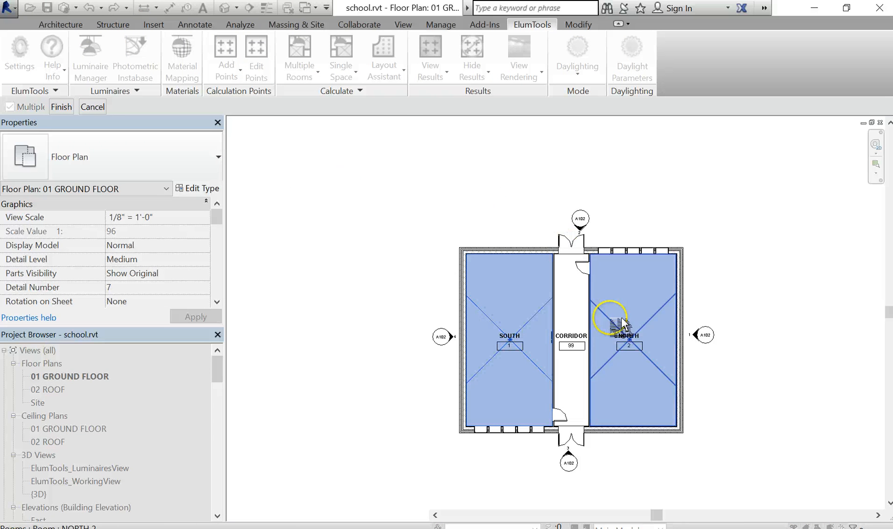
left_click(61, 107)
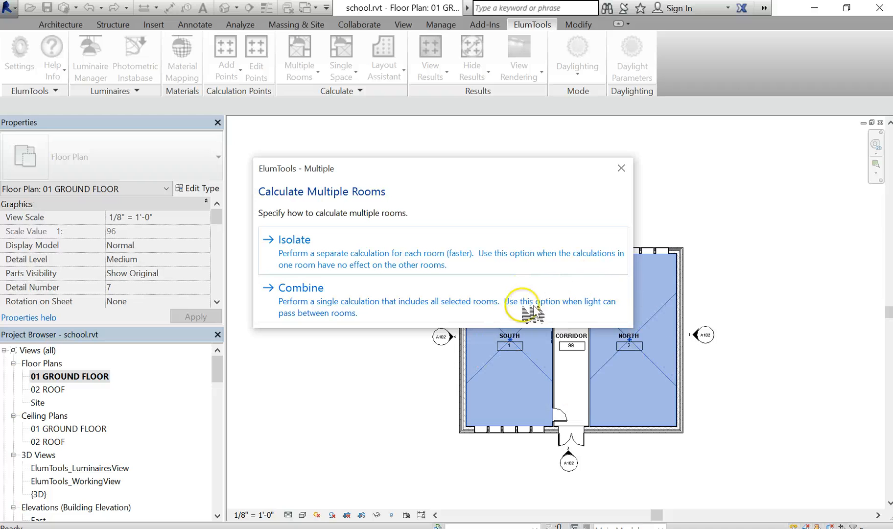
left_click_drag(529, 173, 627, 85)
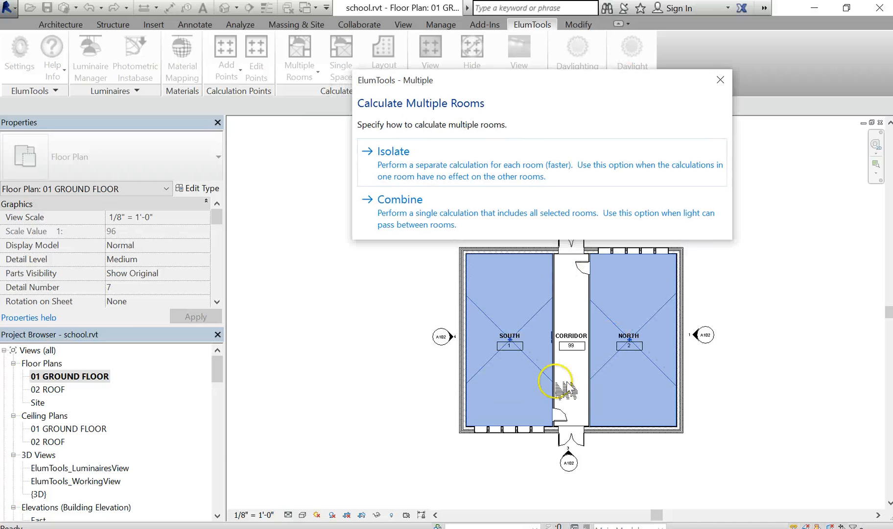
left_click(402, 213)
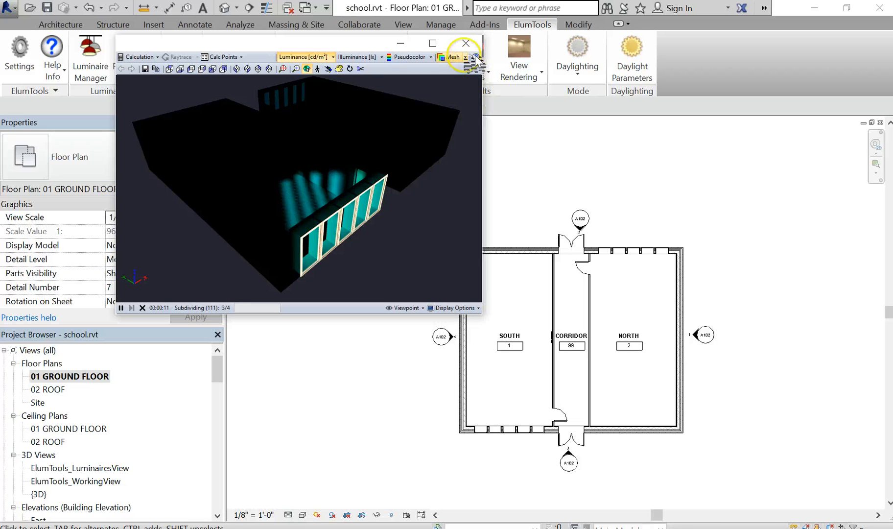
Step: Enlarge the calculation viewer to full screen and display the combined results in pseudocolor
left_click(433, 43)
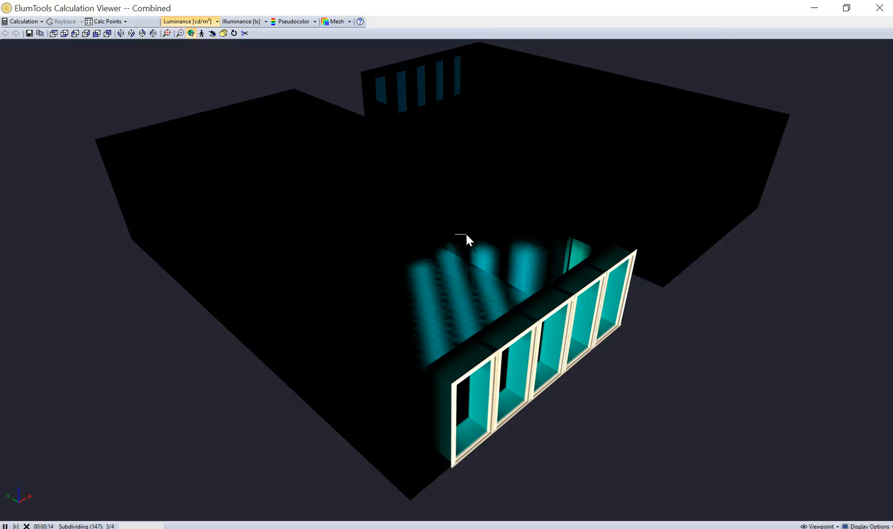
left_click(444, 204)
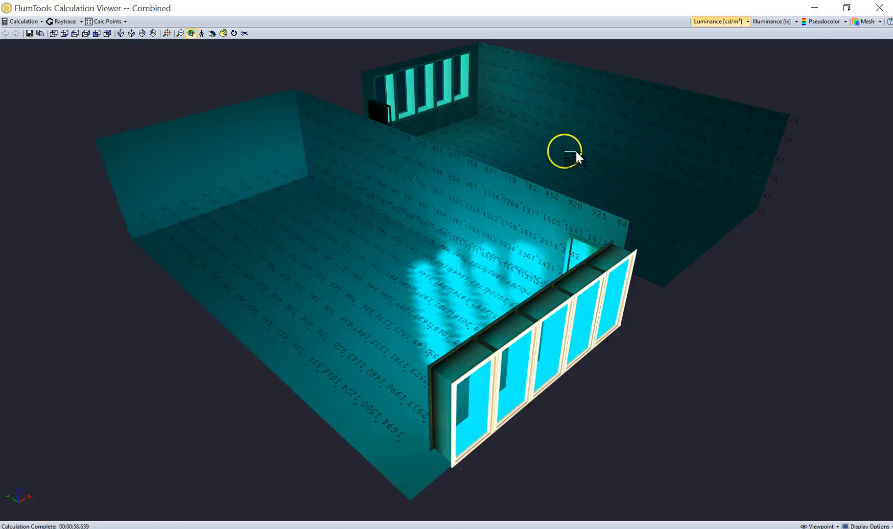
left_click(833, 22)
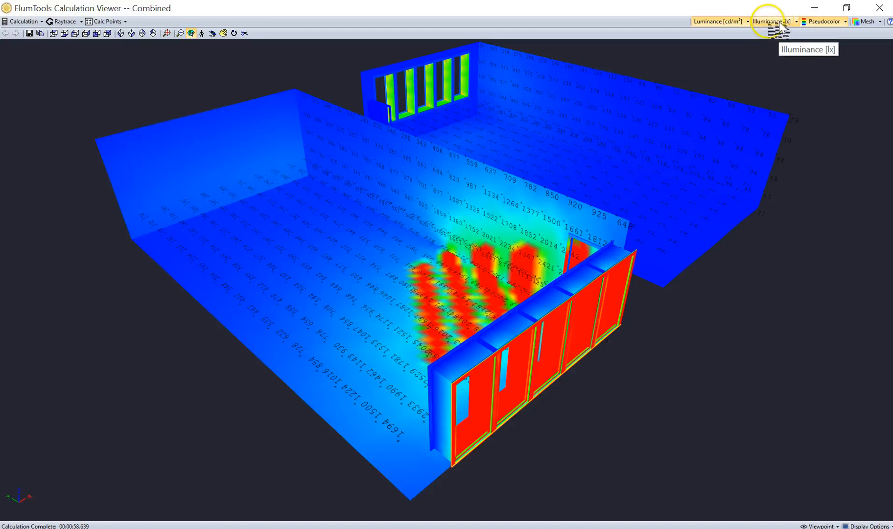
Step: Switch the displayed results to illuminance in footcandles [fc]
left_click(798, 22)
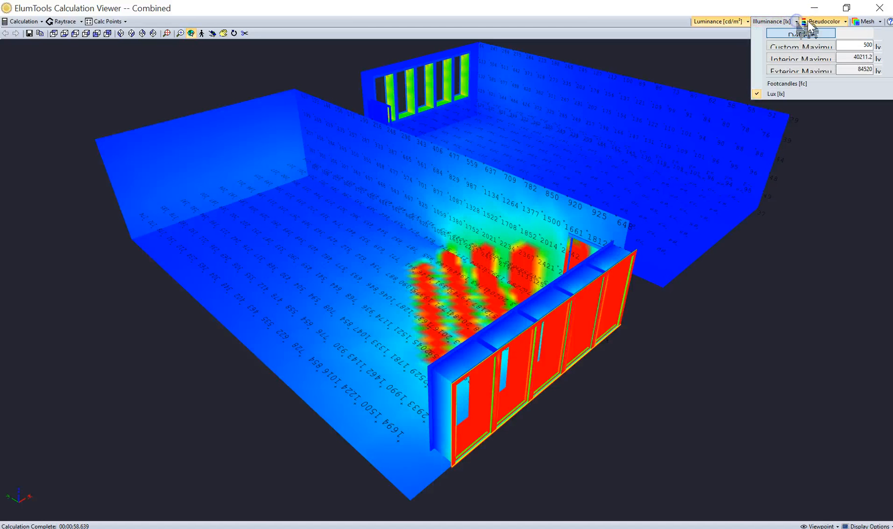
left_click(769, 35)
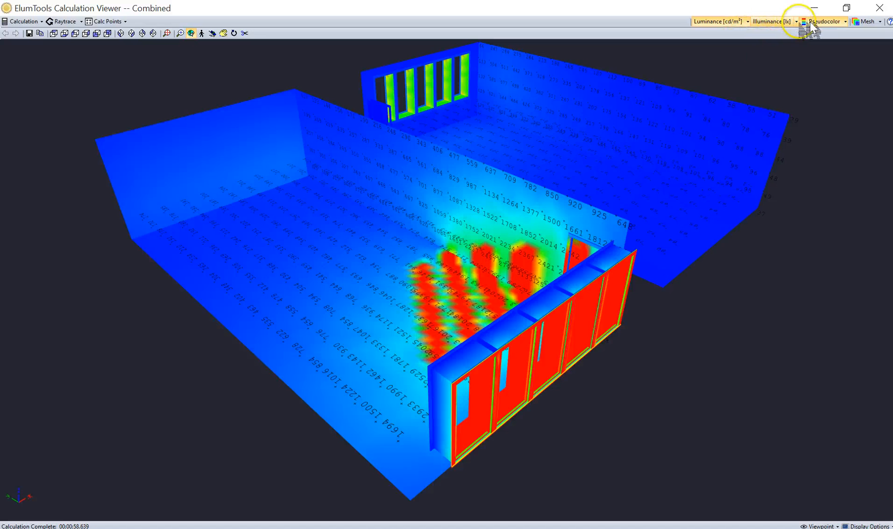
left_click(797, 21)
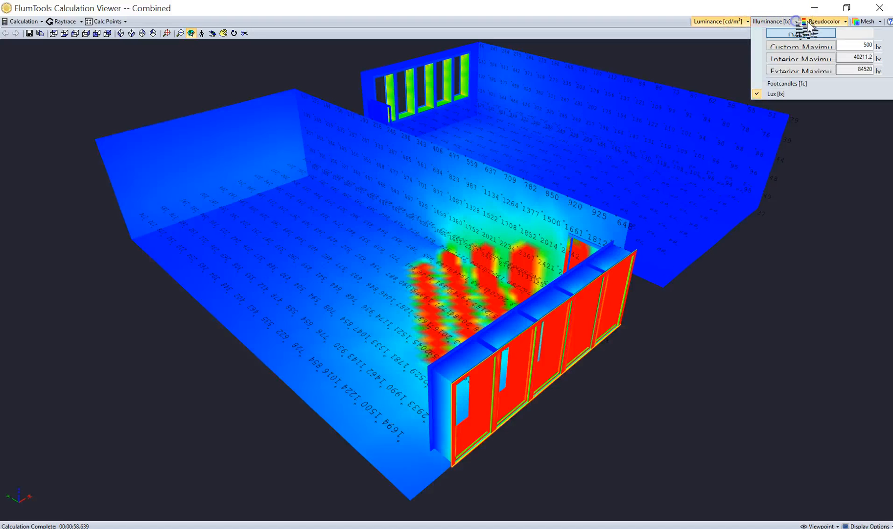
left_click(811, 84)
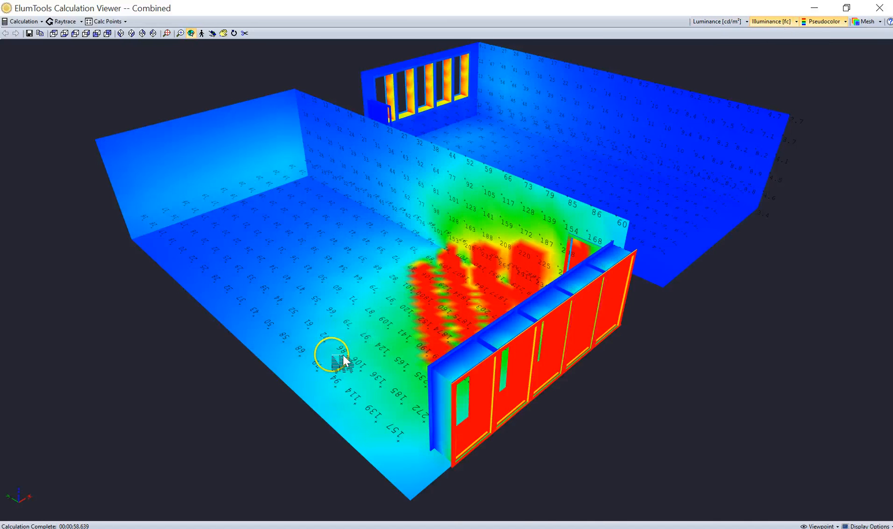
Step: Examine the footcandle values on the SOUTH classroom's floor and side wall, especially around the direct sunlight patches near the windows
scroll(343, 361, "up", 5)
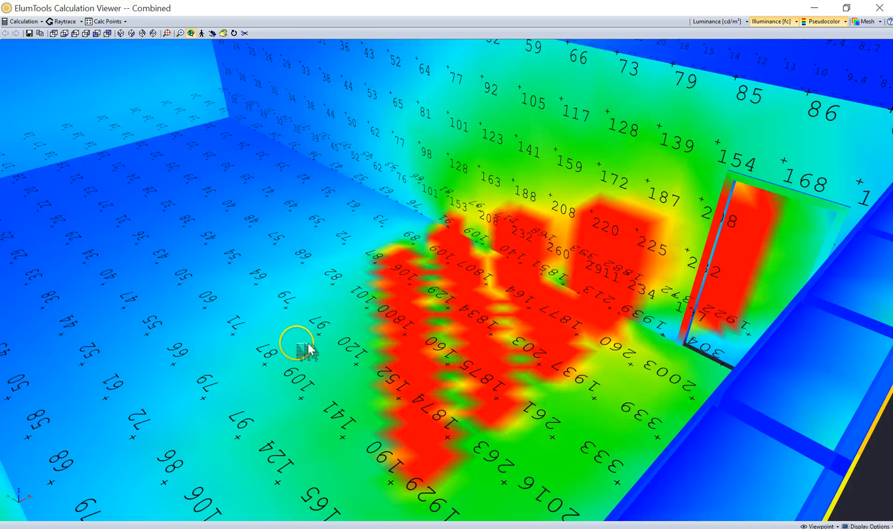
scroll(279, 176, "down", 3)
scroll(315, 289, "down", 5)
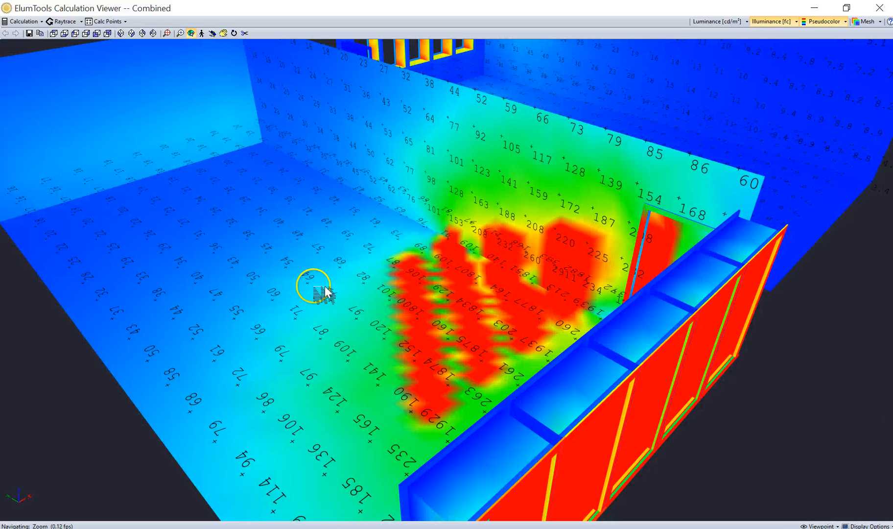
scroll(333, 317, "down", 2)
middle_click_drag(339, 322, 374, 302)
left_click_drag(413, 255, 404, 338)
left_click_drag(427, 352, 429, 353)
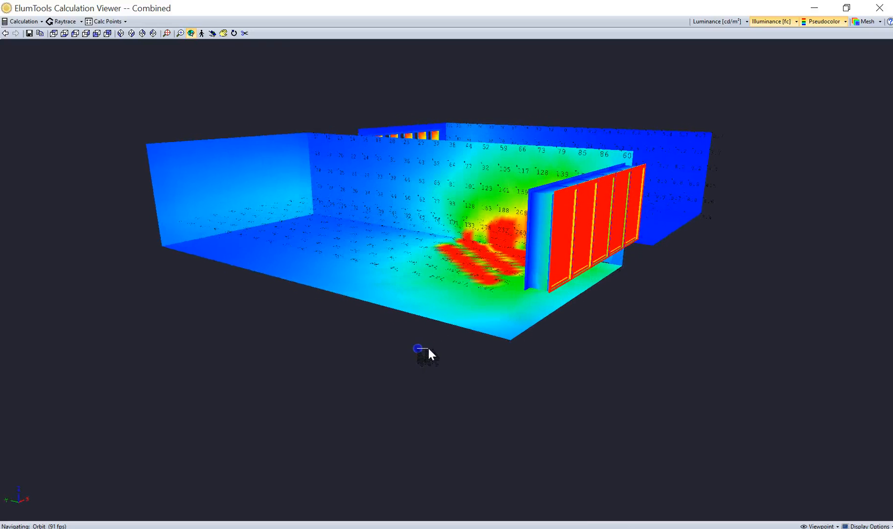
left_click(349, 258)
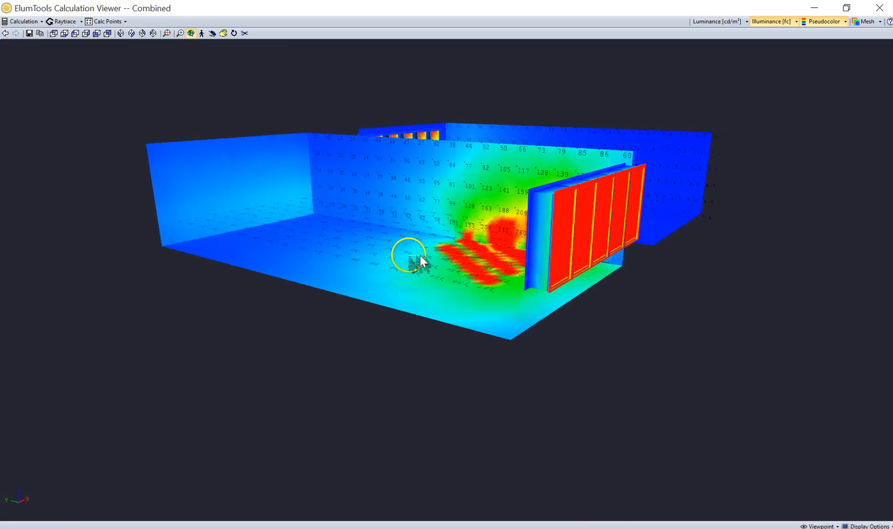
left_click_drag(477, 279, 526, 263)
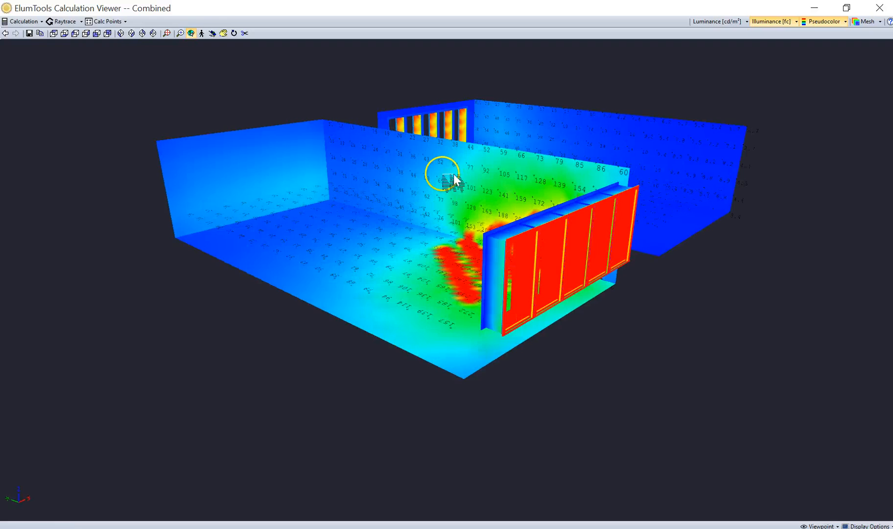
scroll(445, 221, "up", 10)
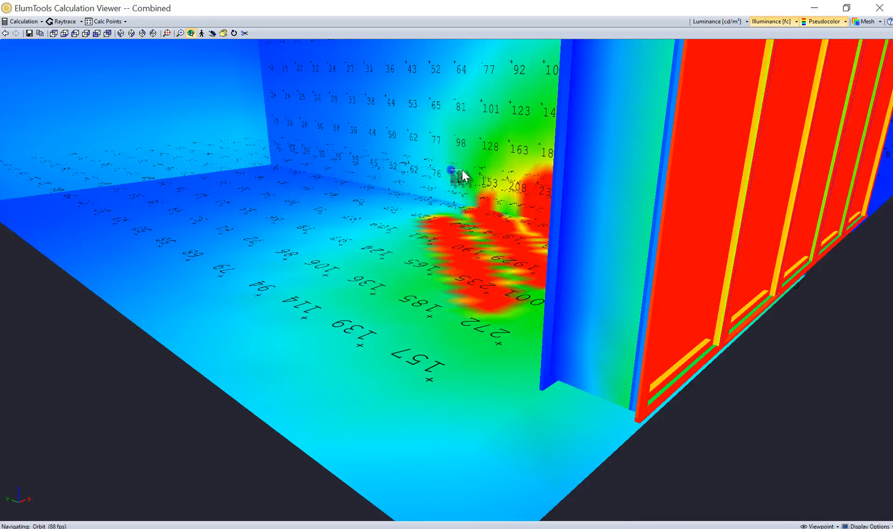
left_click_drag(463, 176, 425, 189)
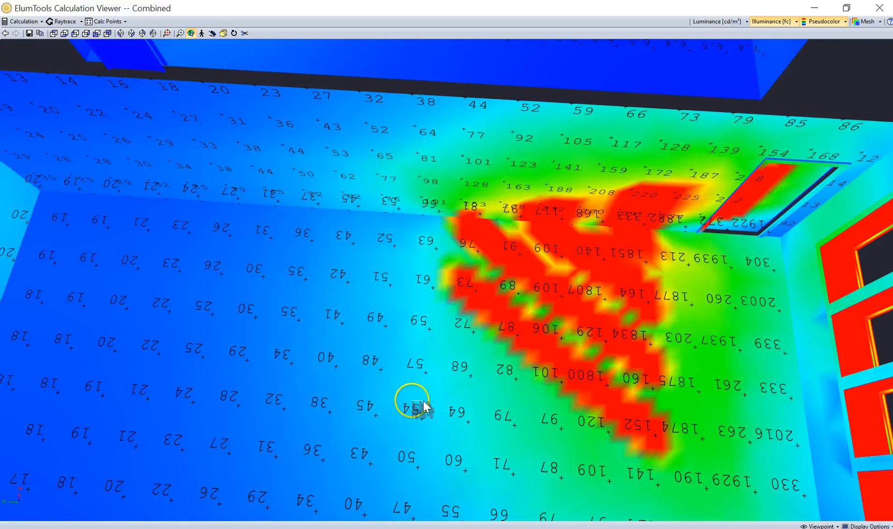
left_click_drag(331, 405, 420, 457)
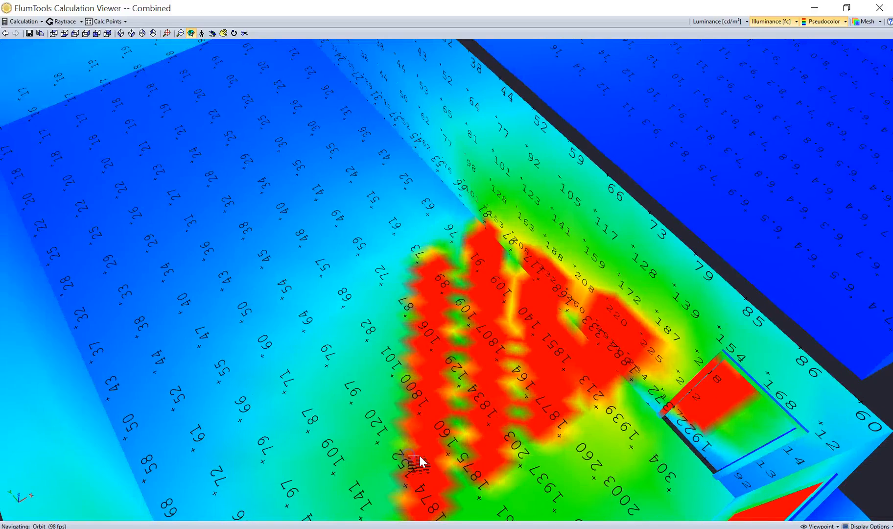
Step: Examine the illuminance at the SOUTH classroom's far end and ceiling, and compare the light distribution in both classrooms
middle_click_drag(188, 197, 379, 335)
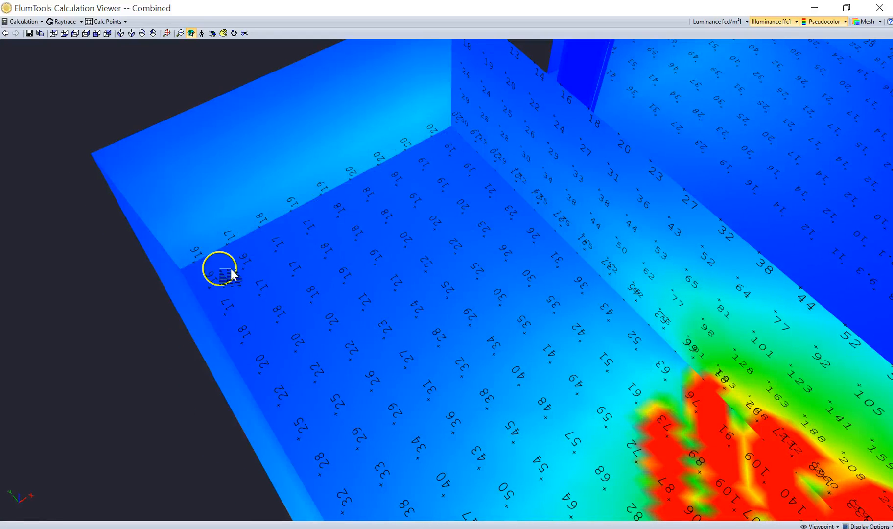
left_click_drag(419, 355, 644, 333)
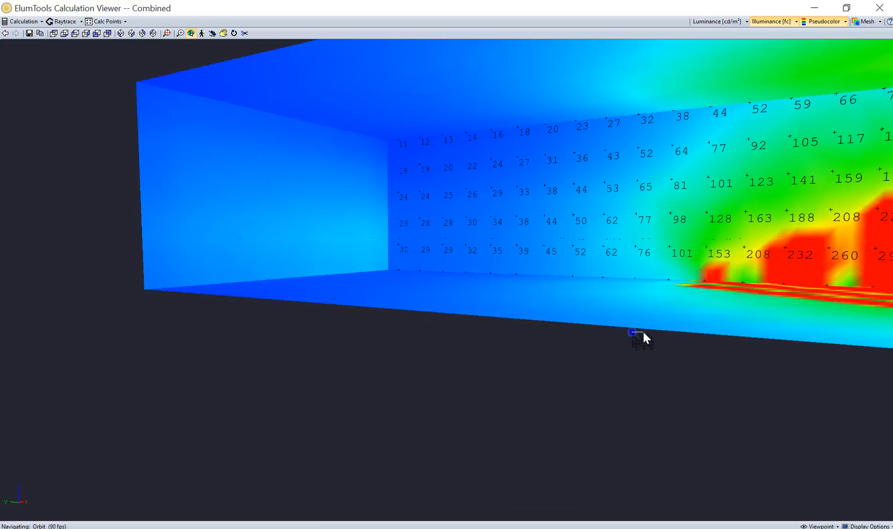
left_click_drag(692, 184, 569, 190)
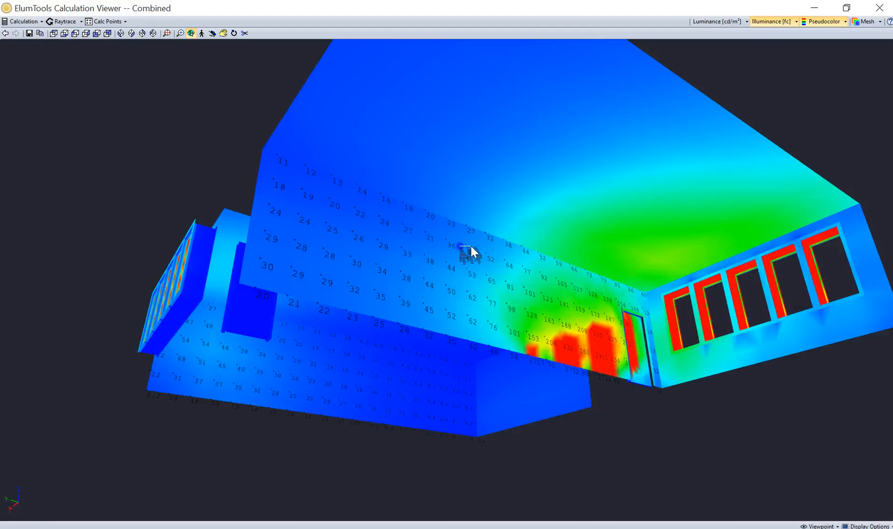
left_click_drag(470, 251, 415, 220)
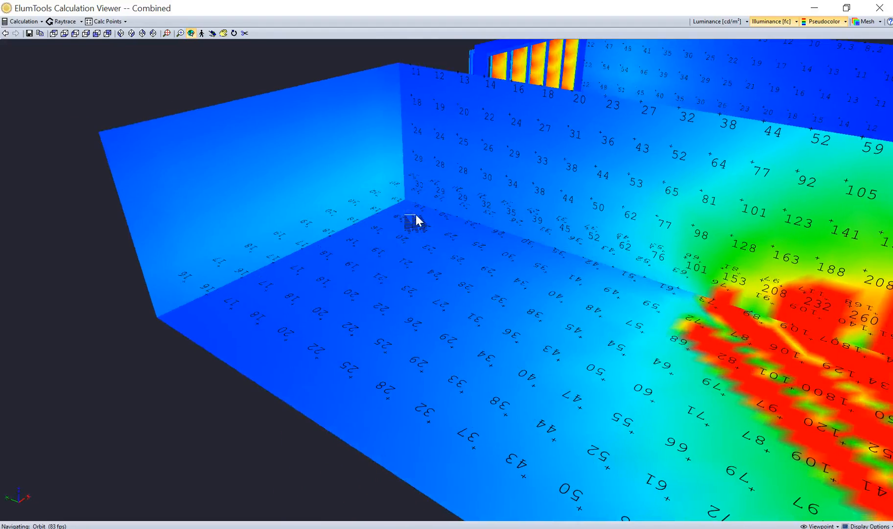
scroll(598, 289, "down", 5)
left_click_drag(639, 319, 701, 265)
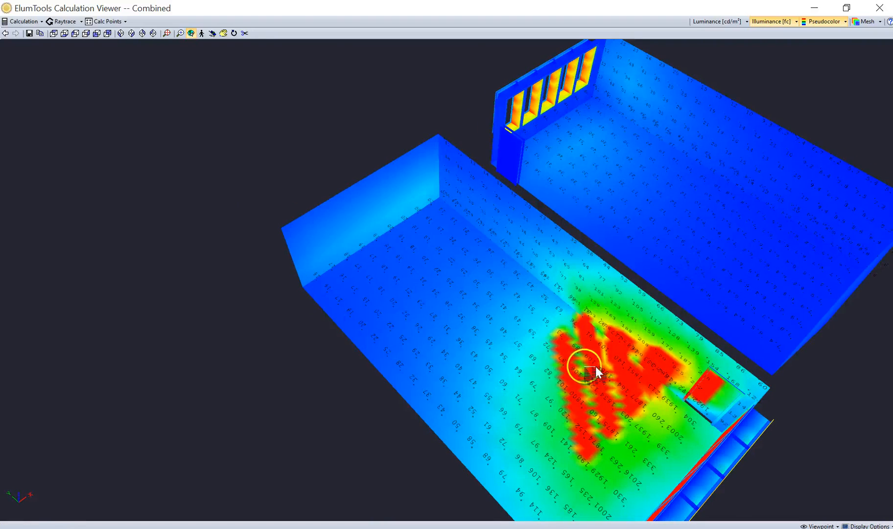
left_click_drag(553, 363, 560, 420)
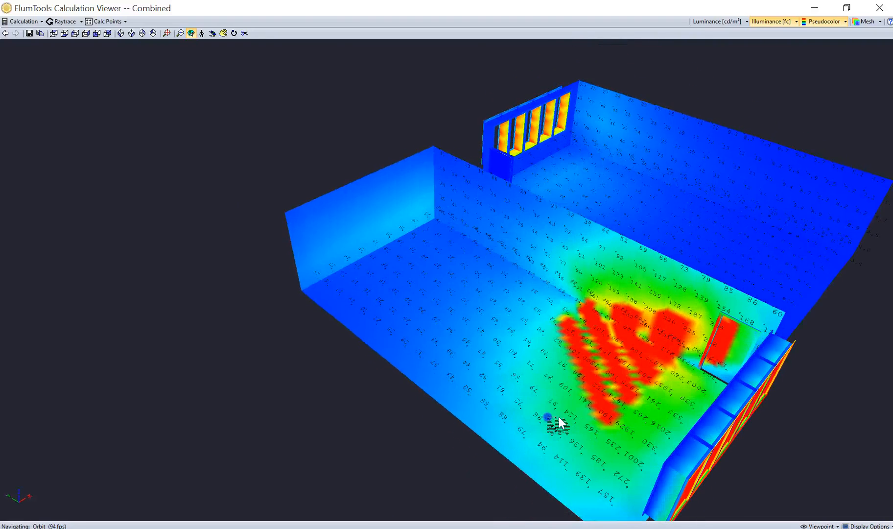
left_click(657, 318)
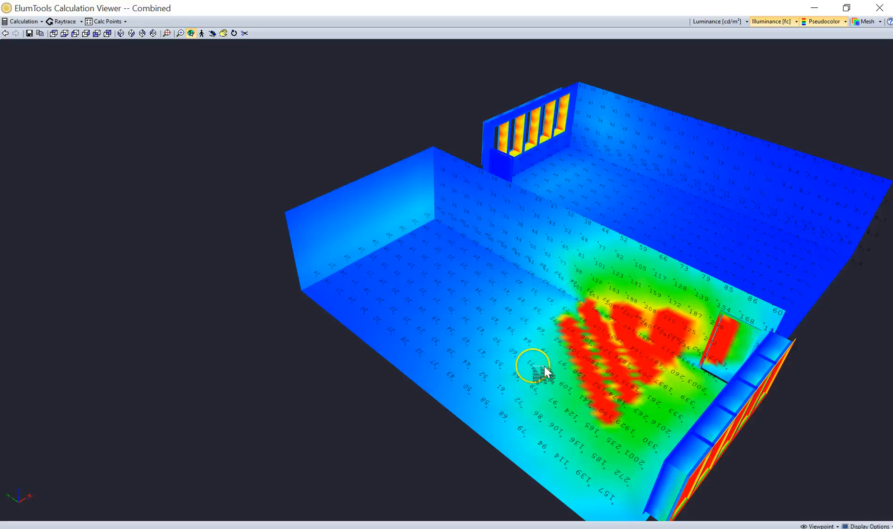
scroll(684, 181, "down", 2)
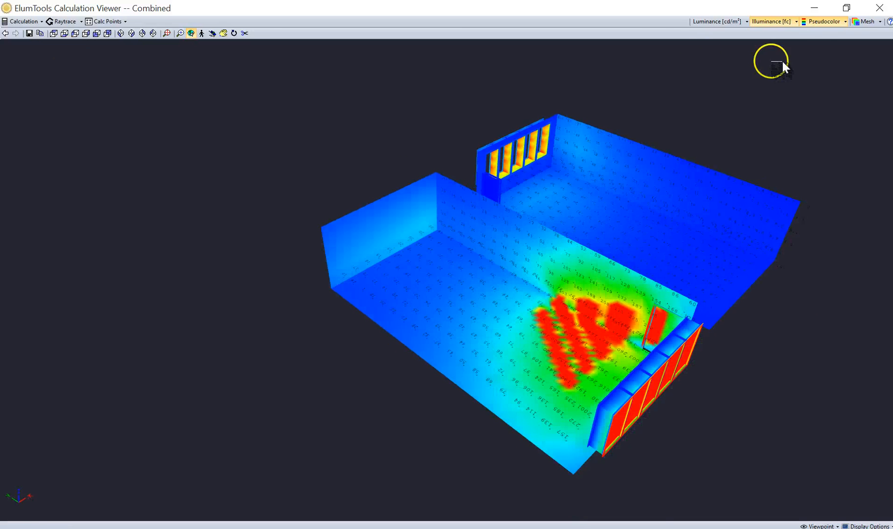
Step: Restore the calculation viewer to a resized floating window over the floor plan and inspect the image copy's Resize options
left_click_drag(764, 5, 425, 92)
left_click(624, 372)
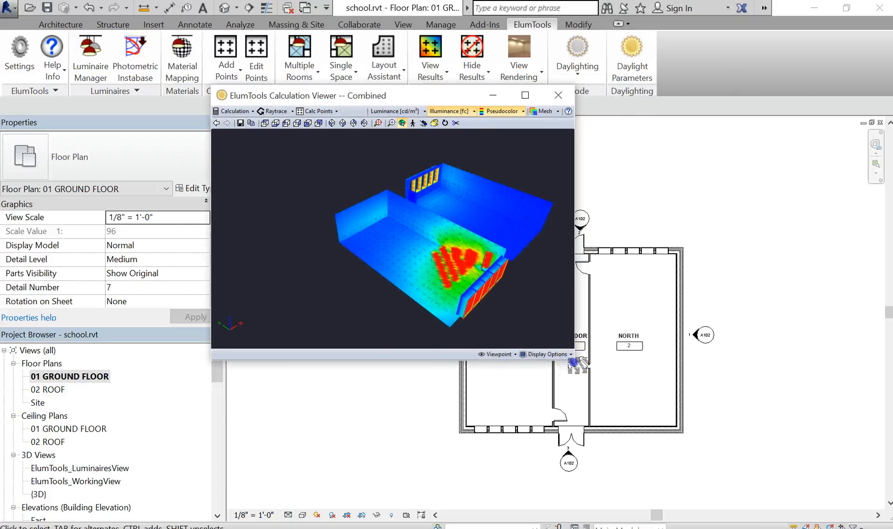
left_click_drag(578, 362, 798, 488)
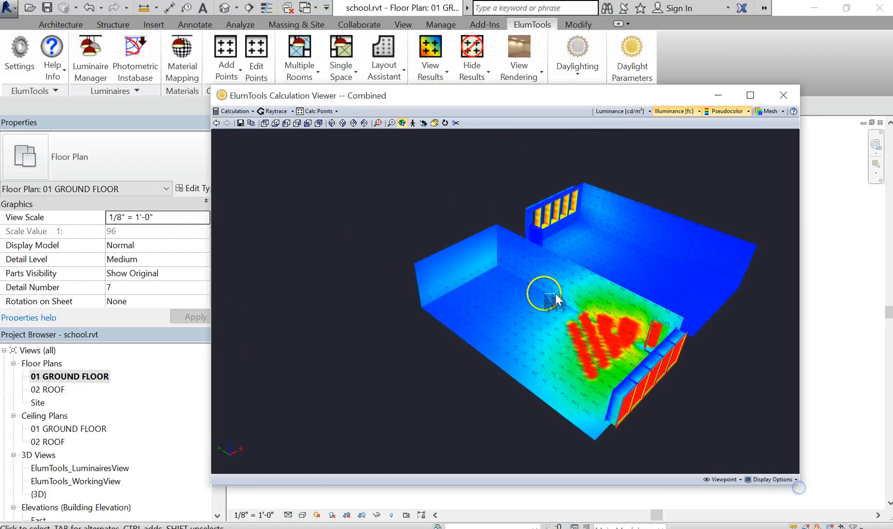
left_click(251, 123)
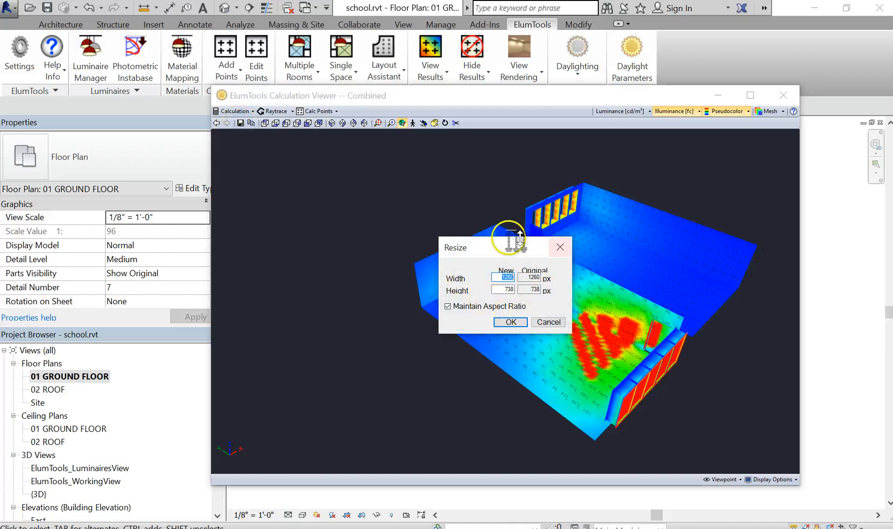
left_click(546, 322)
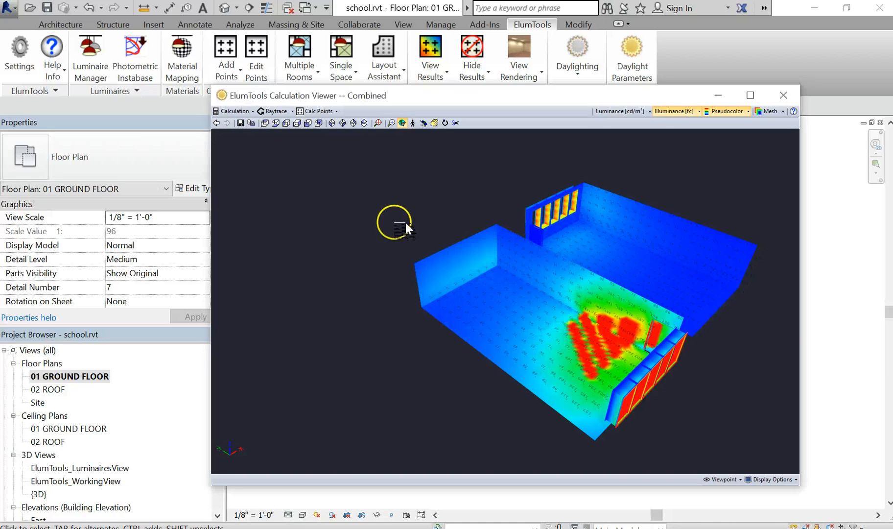
Step: View the combined results from the Top (Plan), East (Left) and SouthWest preset viewpoints
left_click(275, 123)
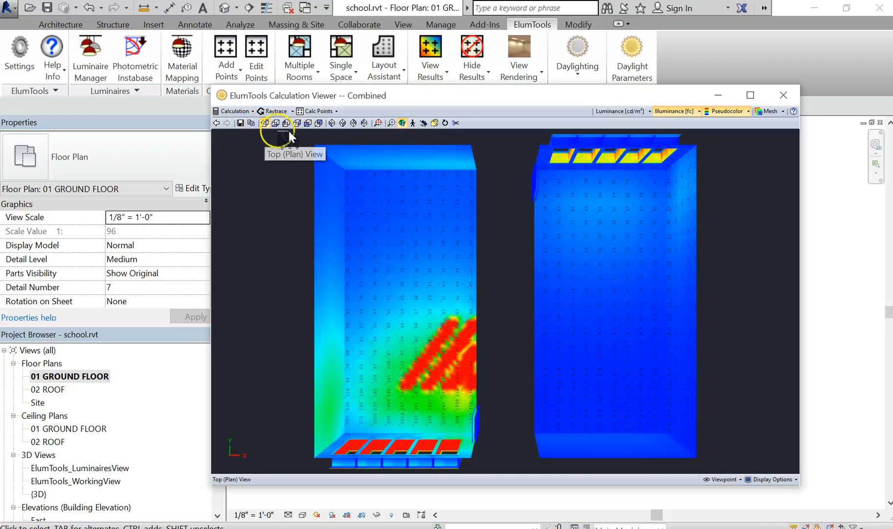
left_click(297, 123)
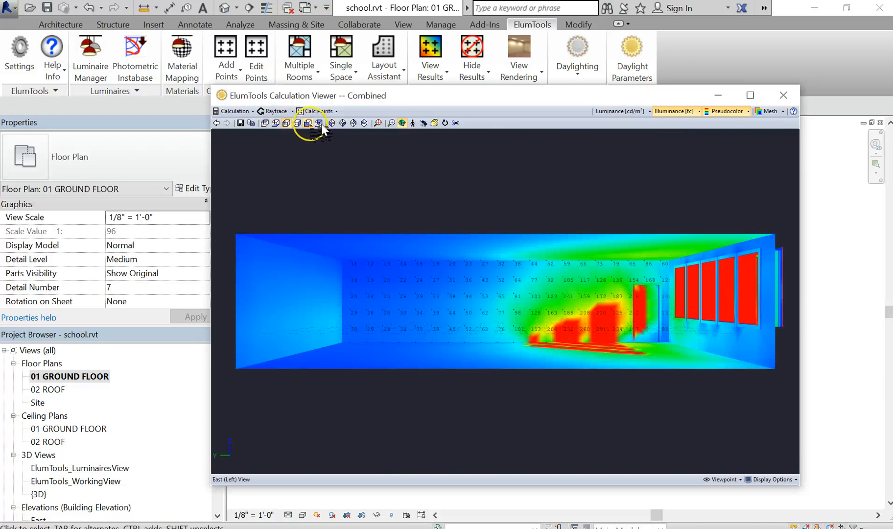
left_click(343, 122)
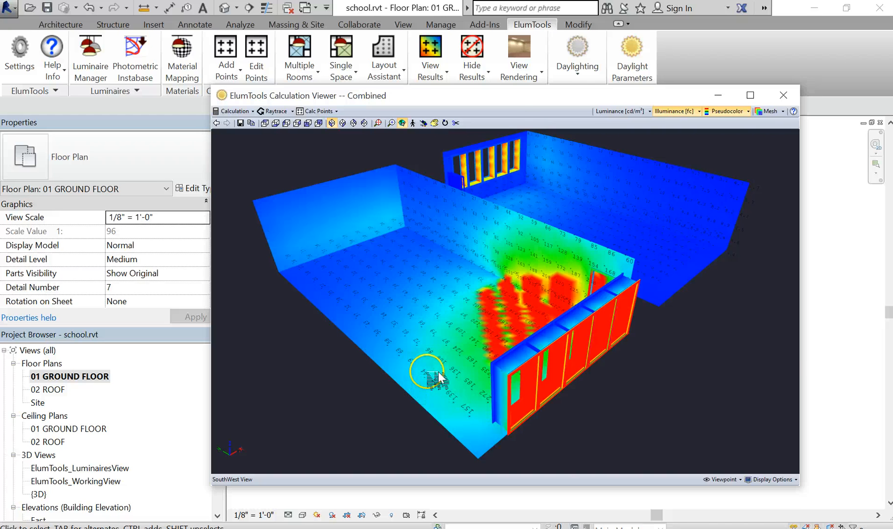
Step: Close the calculation viewer and open the {3D} view of the school
left_click_drag(506, 97, 478, 96)
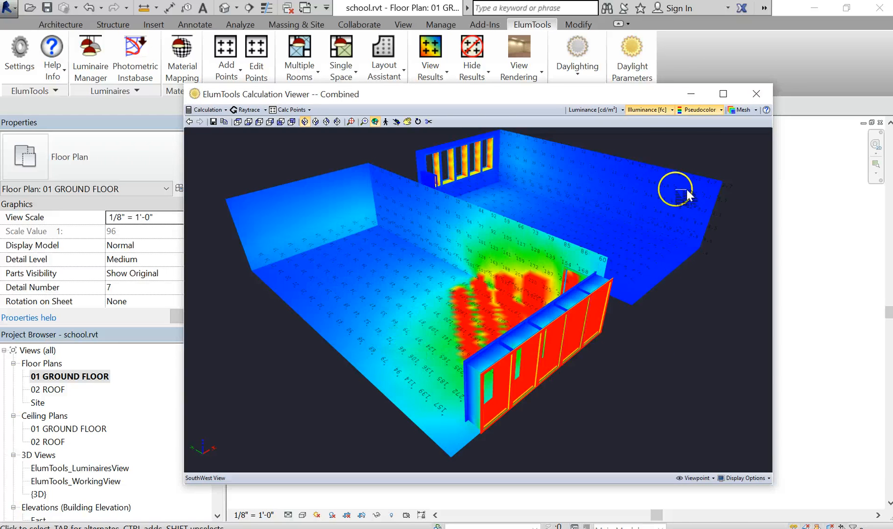
left_click_drag(635, 97, 652, 102)
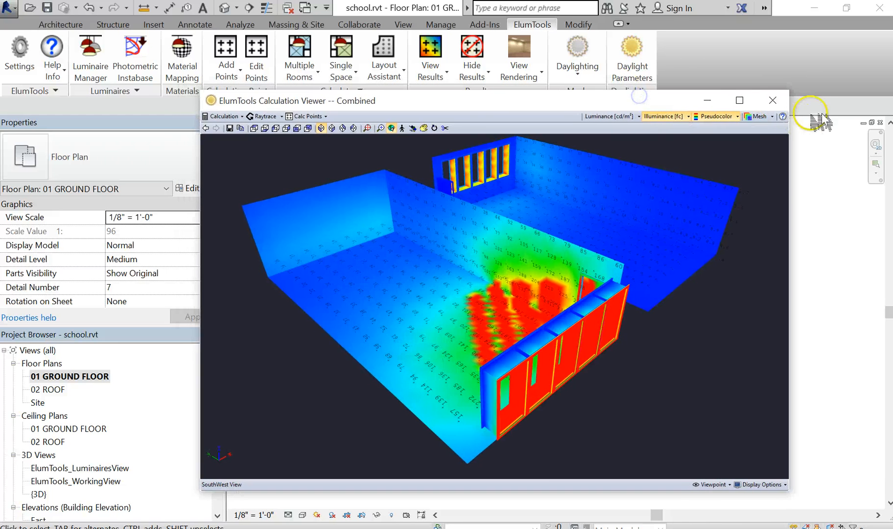
left_click(773, 100)
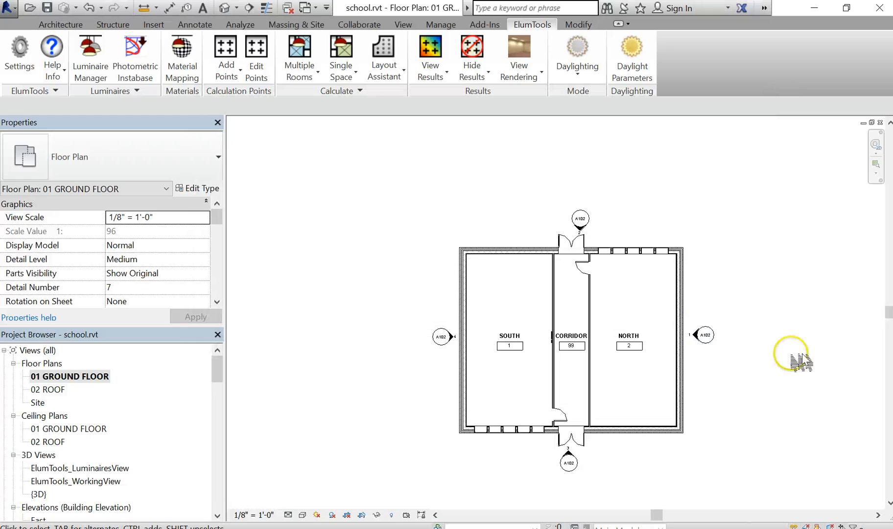
middle_click_drag(737, 315, 709, 291)
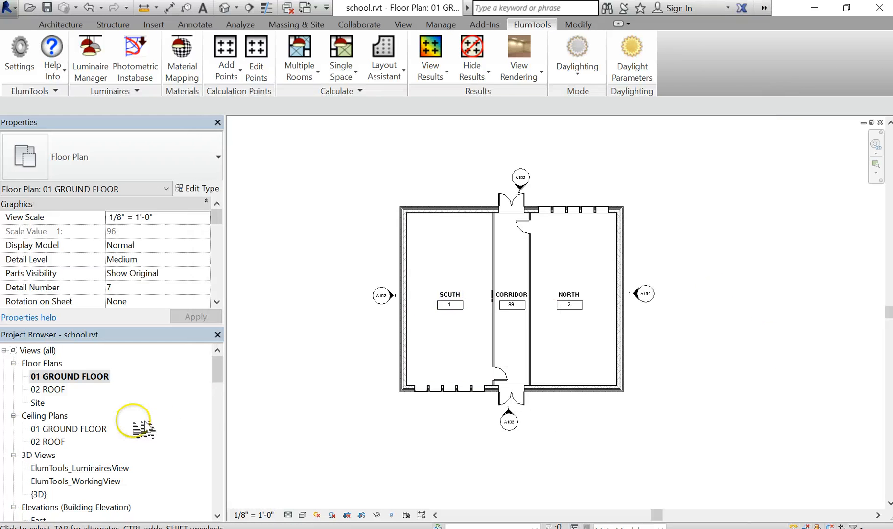
double_click(39, 495)
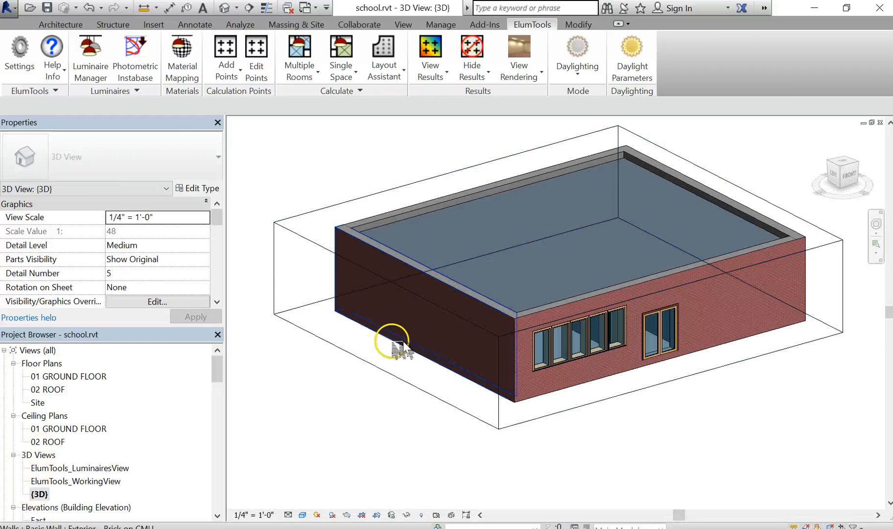
Step: Place a roof monitor (4X15) model group on the roof and reset the outdated calculation results
scroll(428, 392, "down", 1)
middle_click_drag(441, 399, 489, 399)
left_click_drag(220, 367, 210, 499)
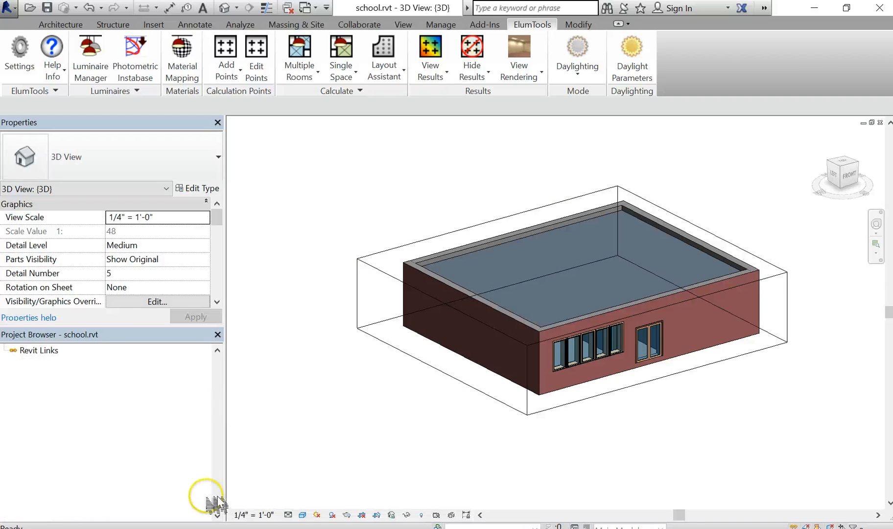
scroll(151, 431, "up", 3)
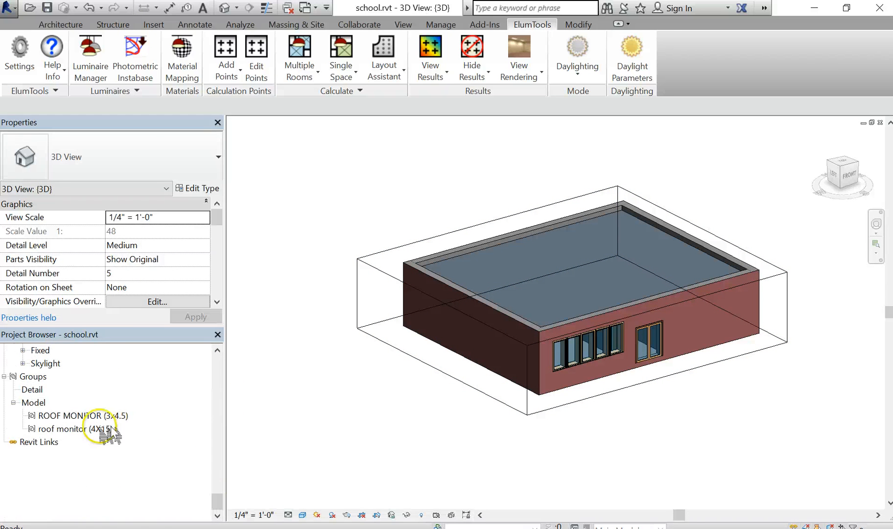
left_click_drag(82, 430, 499, 267)
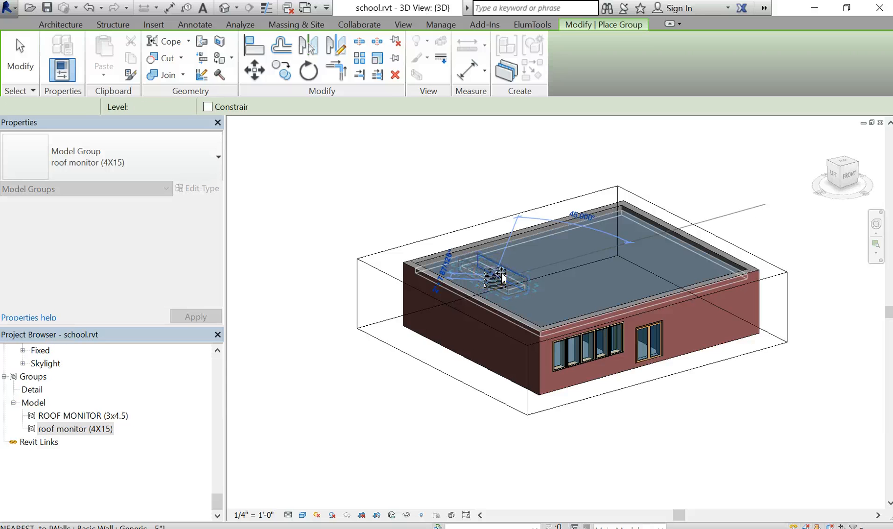
left_click(500, 277)
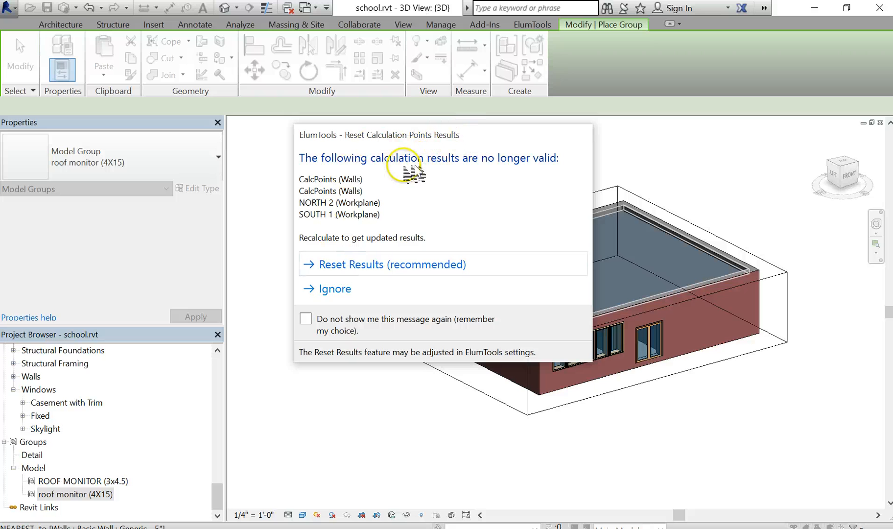
left_click(377, 267)
left_click(535, 260)
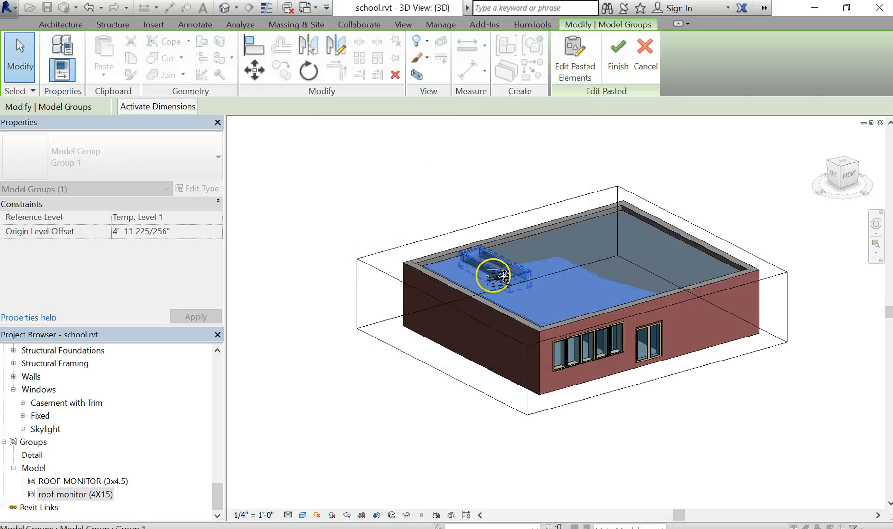
scroll(505, 271, "up", 3)
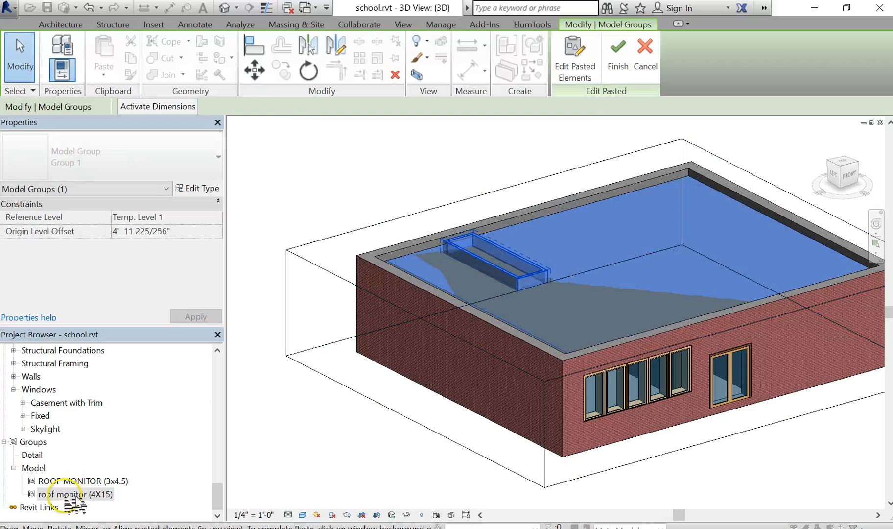
left_click(79, 495)
left_click_drag(79, 497, 702, 225)
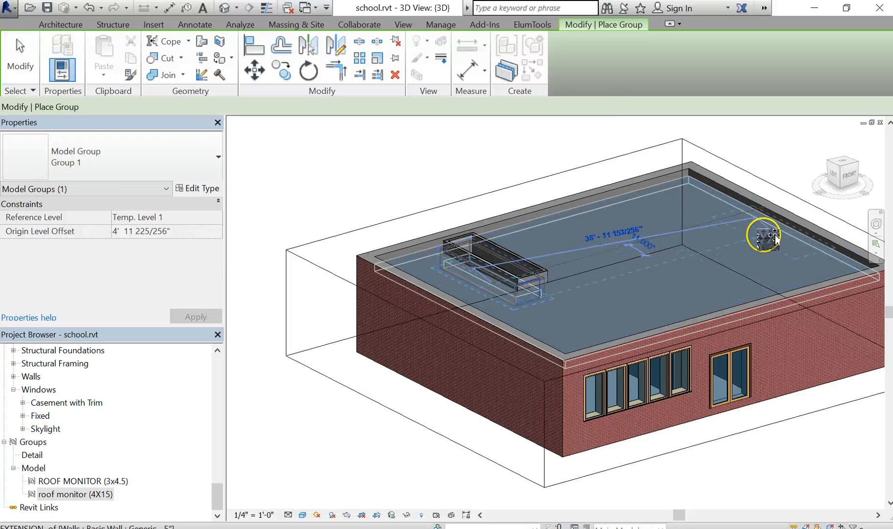
key("Escape")
Step: Delete the placed roof monitor (4X15) group from the roof
left_click(537, 282)
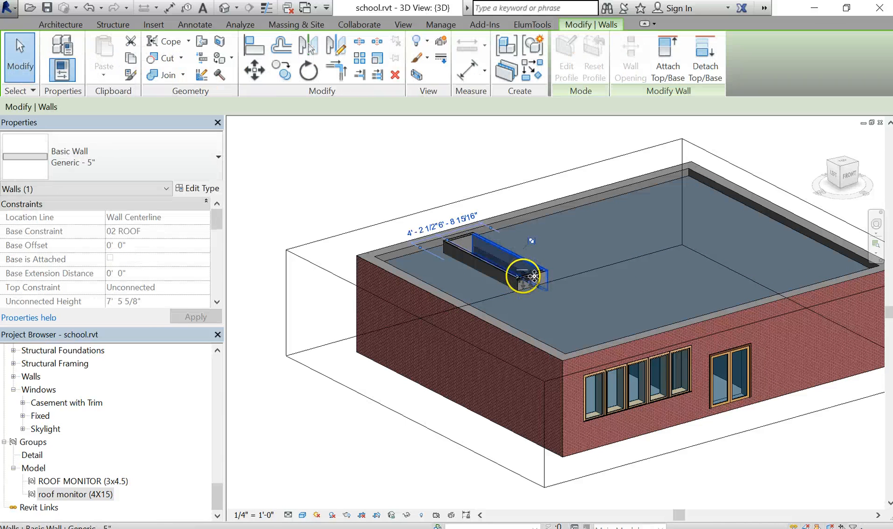
key("Delete")
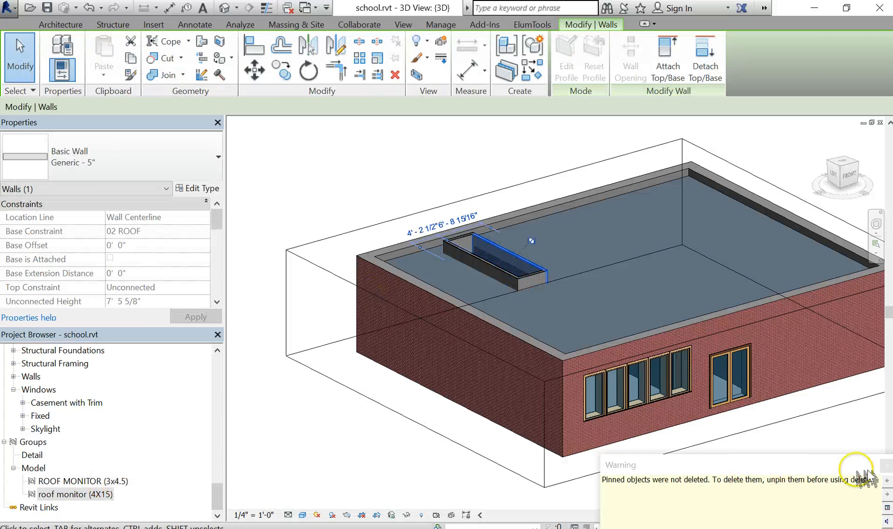
left_click(887, 465)
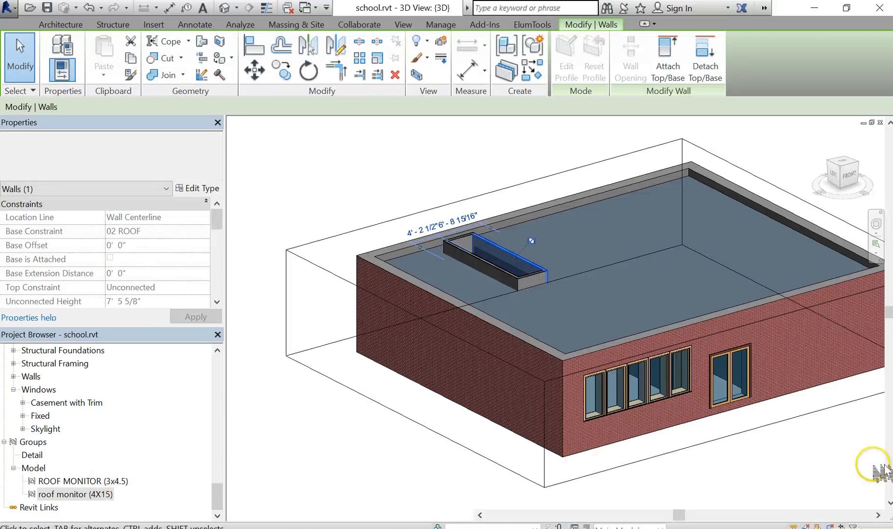
key("Escape")
left_click(483, 263)
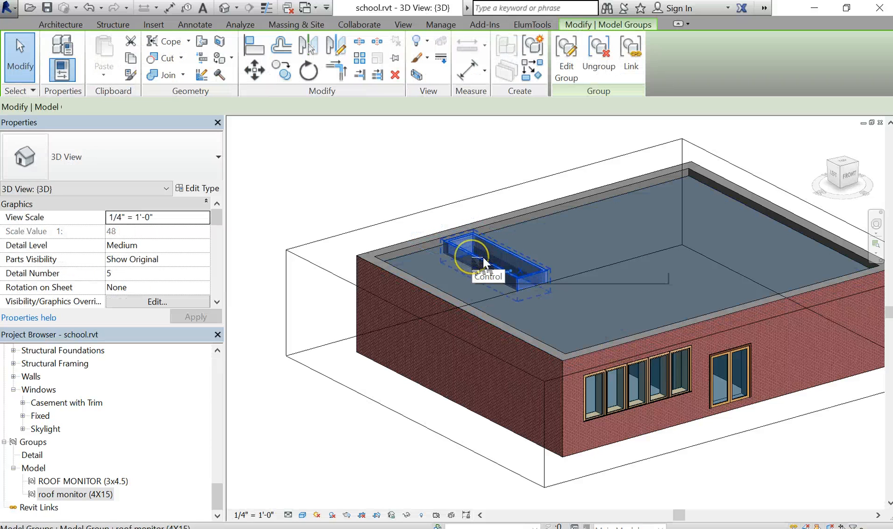
key("Delete")
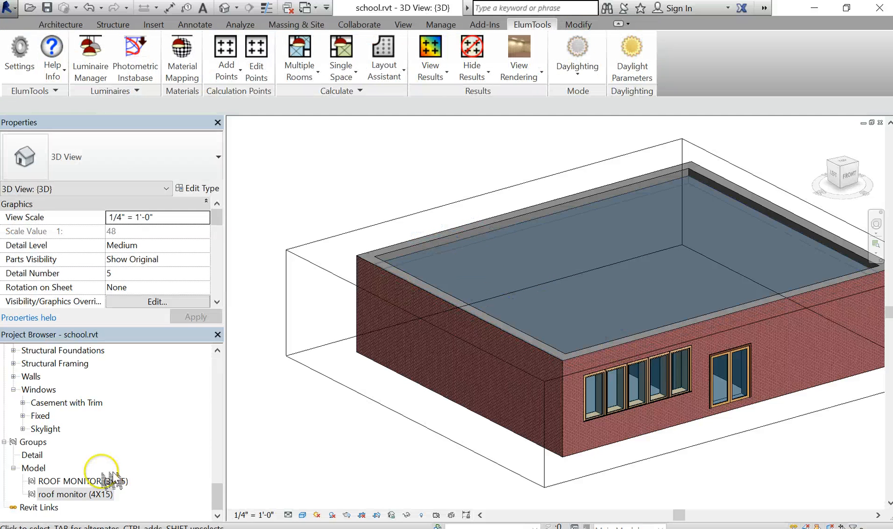
Step: Place a ROOF MONITOR (3x4.5) model group near the roof's northwest corner and remove it again
mouse_move(86, 479)
left_mouse_down()
mouse_move(96, 488)
mouse_move(87, 486)
left_mouse_up()
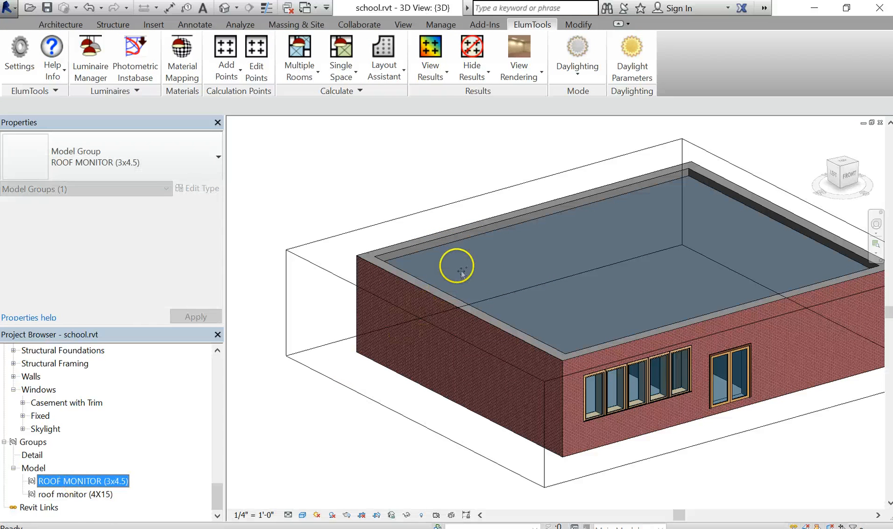
left_click_drag(462, 272, 465, 262)
left_click(488, 280)
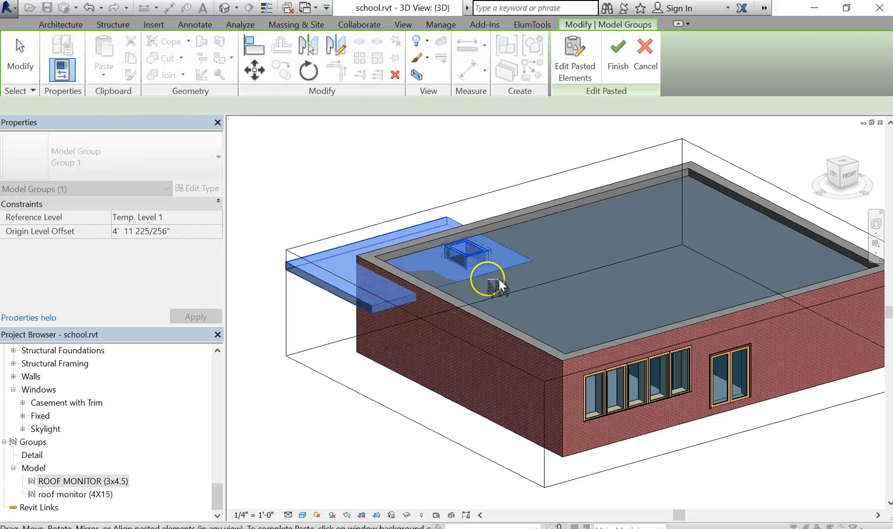
left_click(458, 254)
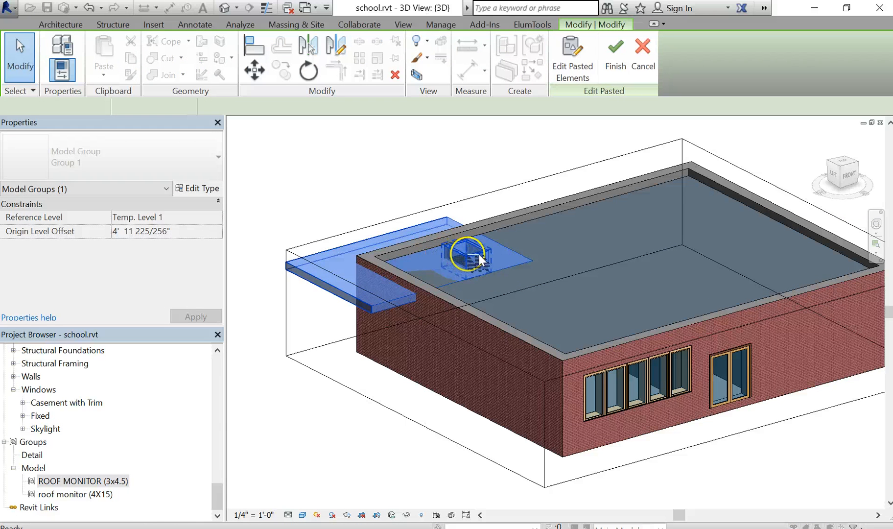
left_click(467, 256)
left_click(410, 274)
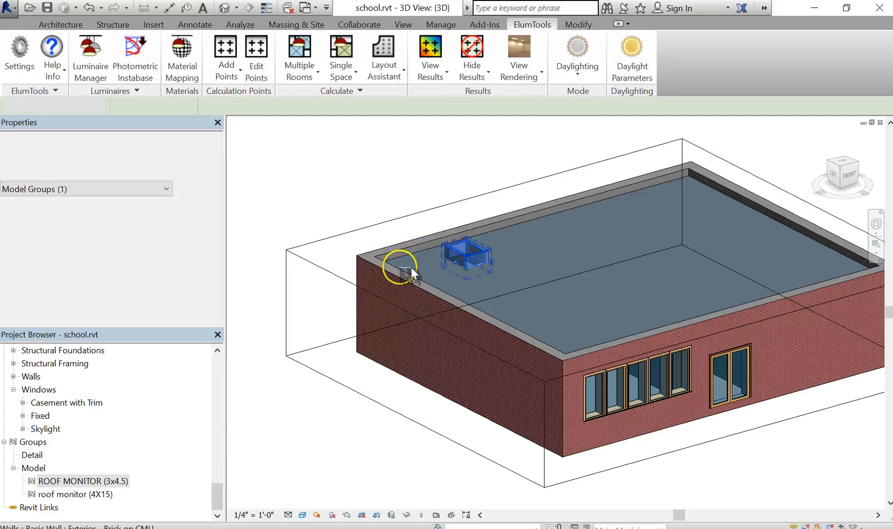
Step: Place five 44" x 46" Skylight windows on the roof, two over the SOUTH classroom and three in a row over the NORTH classroom
left_click(33, 430)
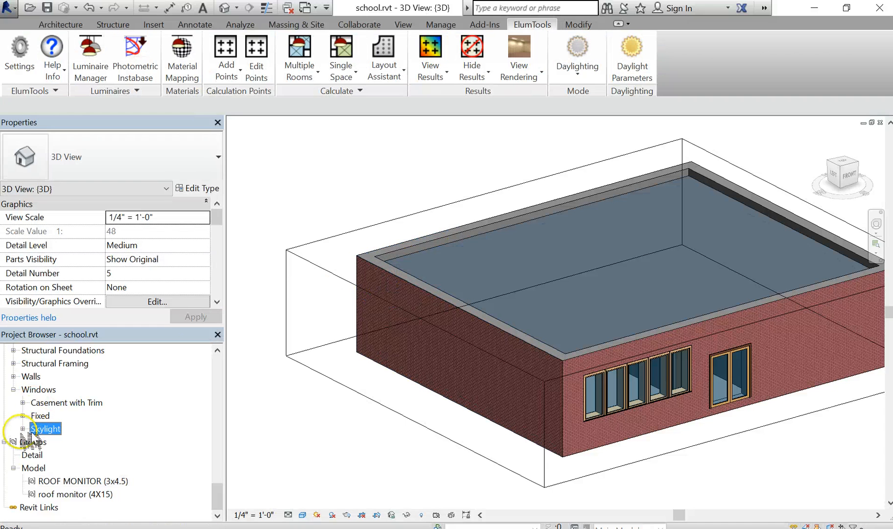
double_click(34, 431)
left_click(56, 494)
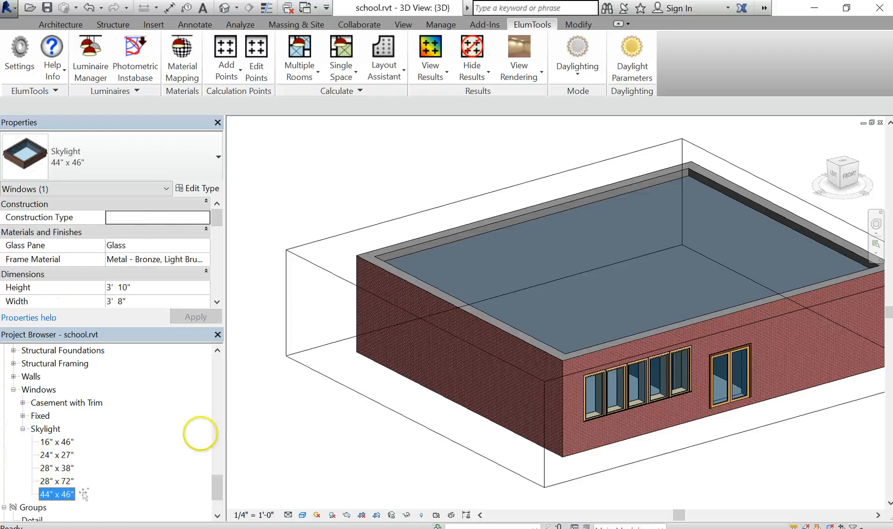
left_click_drag(476, 268, 475, 267)
left_click(451, 272)
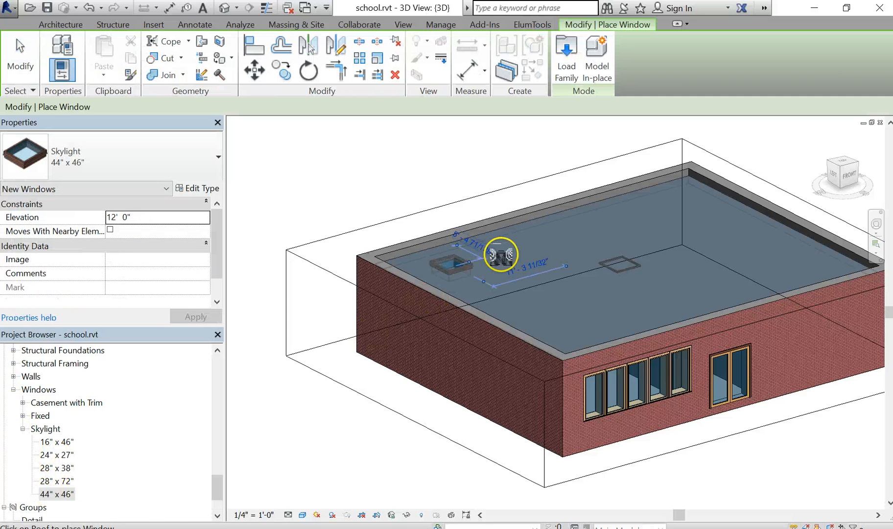
left_click(506, 253)
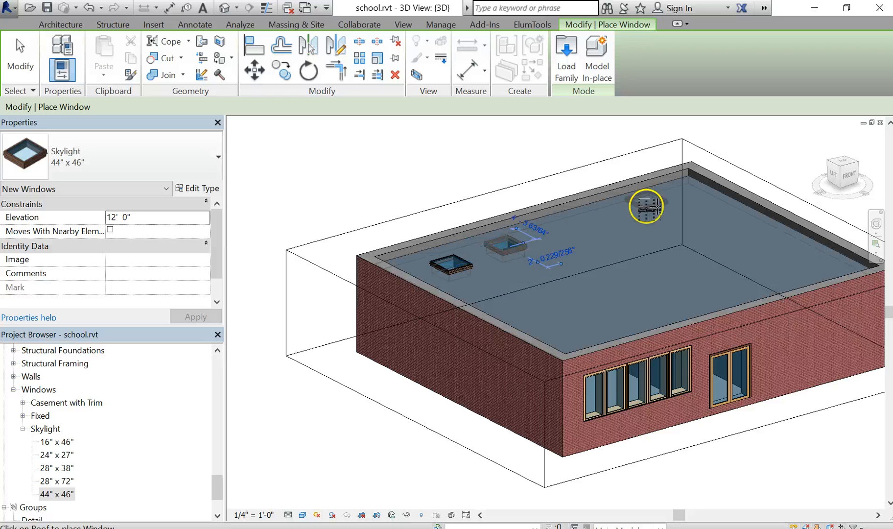
left_click(655, 214)
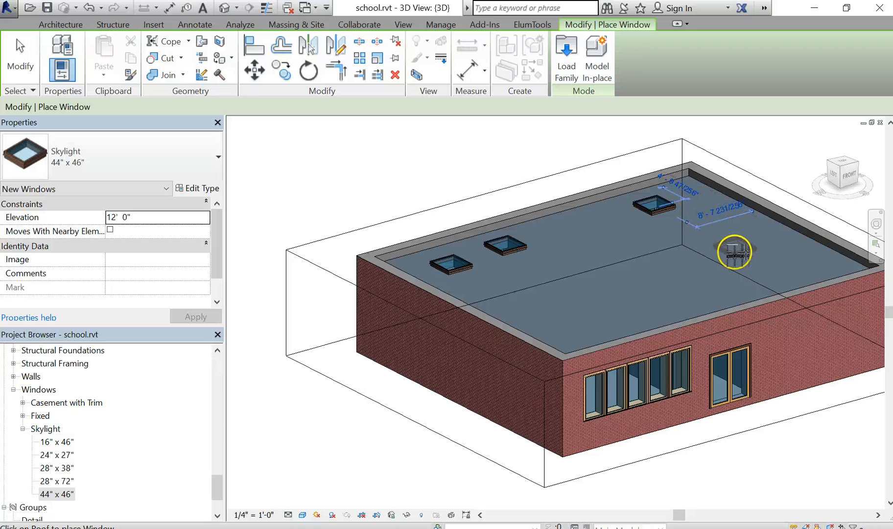
left_click(714, 243)
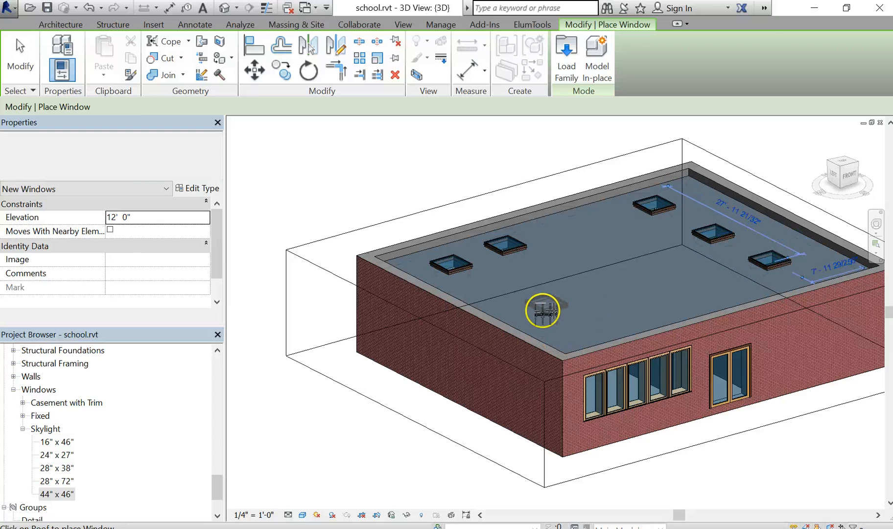
scroll(662, 259, "down", 2)
scroll(647, 314, "down", 1)
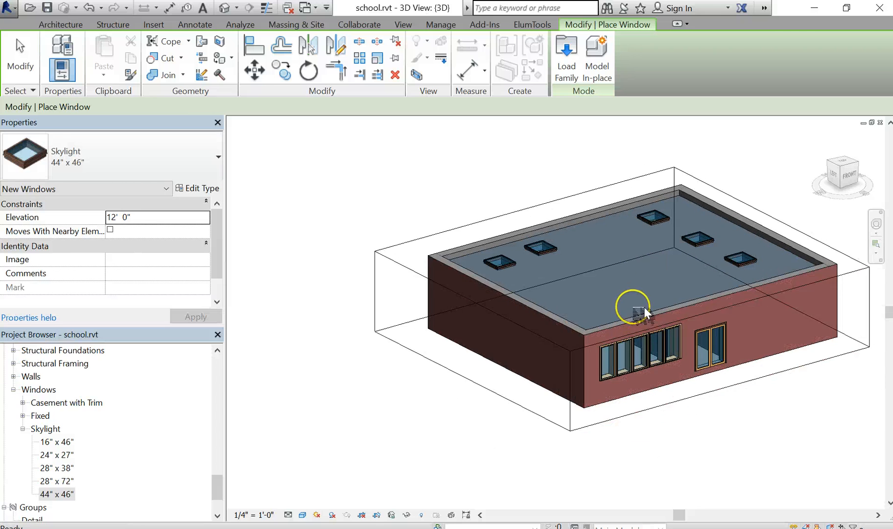
key("Escape")
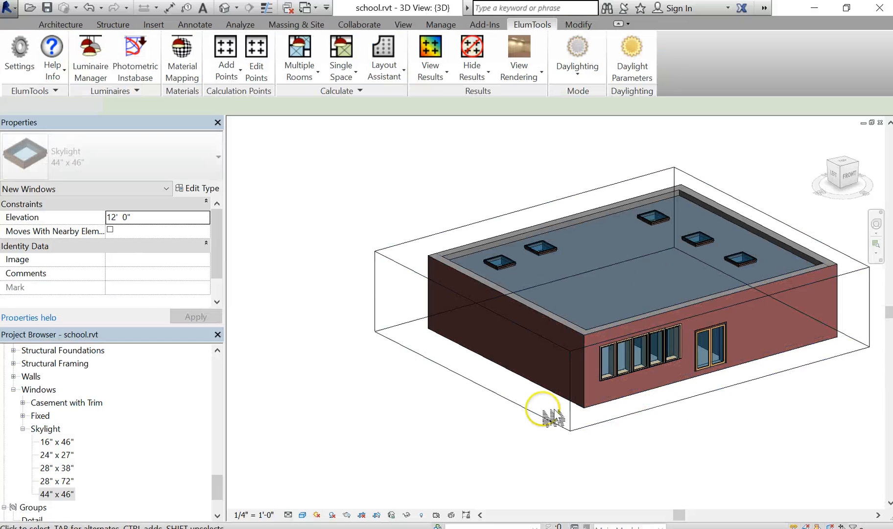
Step: Run a multiple-room daylighting calculation for the SOUTH and NORTH classrooms from the 01 GROUND FLOOR plan
left_click_drag(218, 486, 205, 357)
double_click(74, 376)
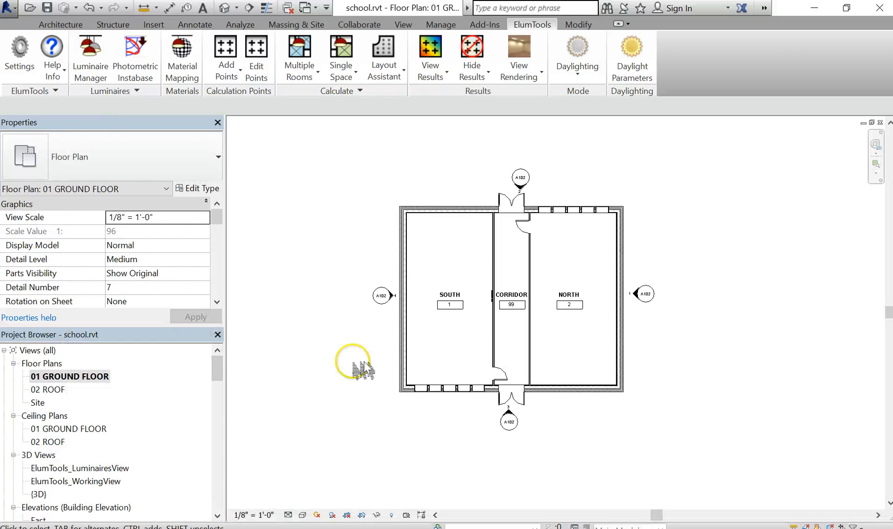
scroll(425, 237, "up", 2)
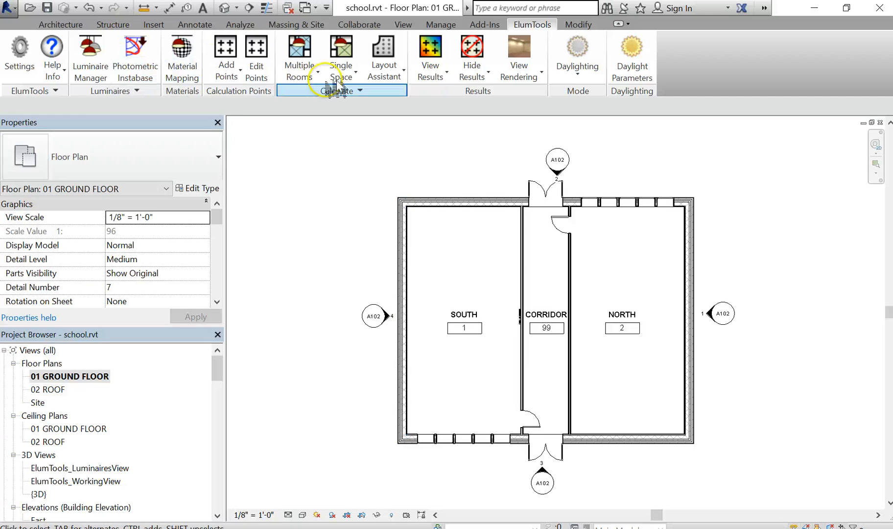
left_click(300, 74)
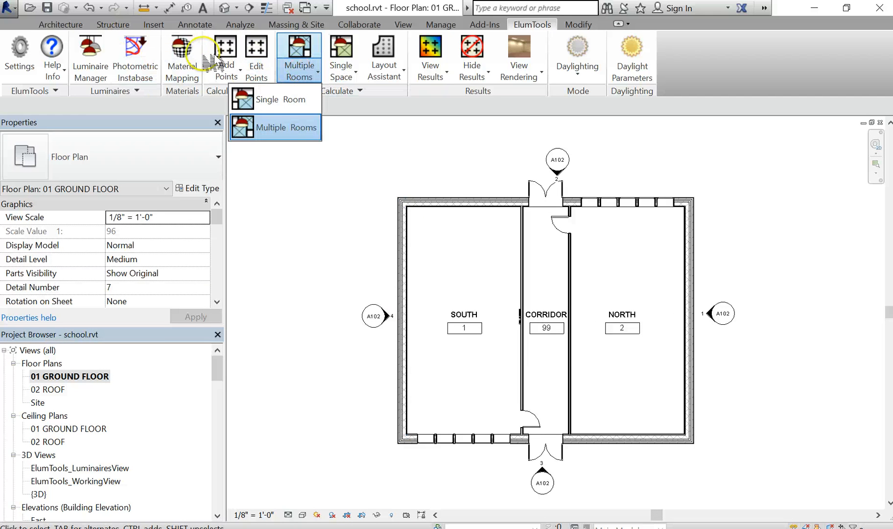
left_click(292, 129)
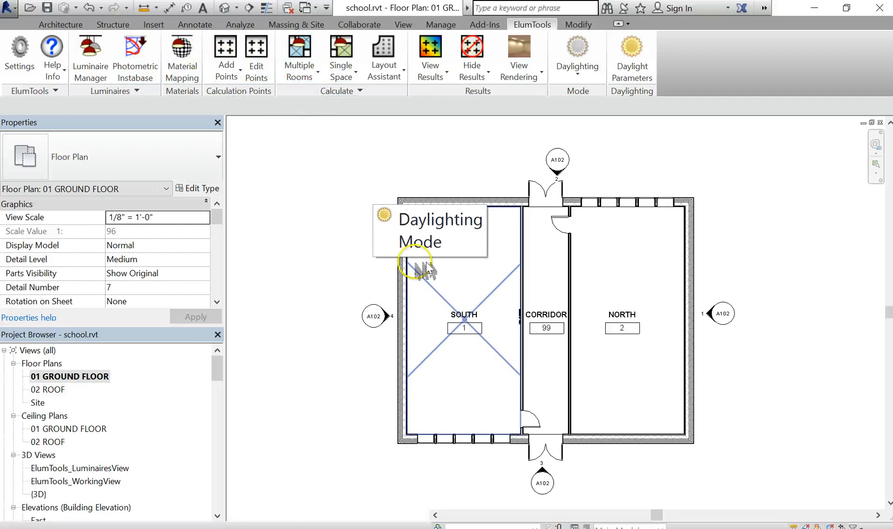
left_click(443, 295)
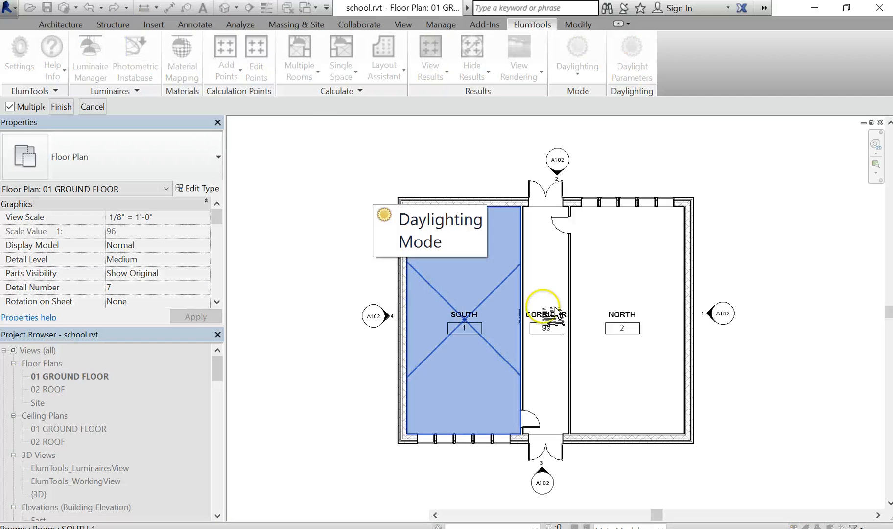
left_click(613, 308)
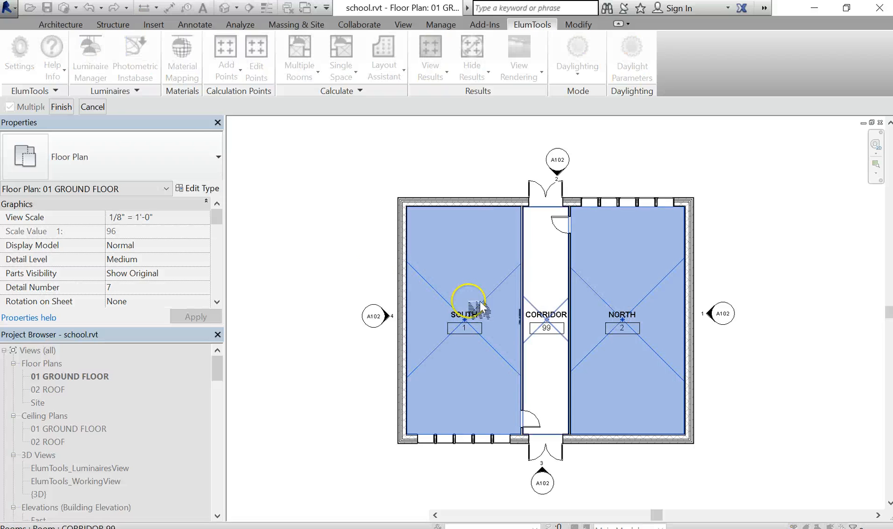
left_click(62, 106)
left_click(315, 288)
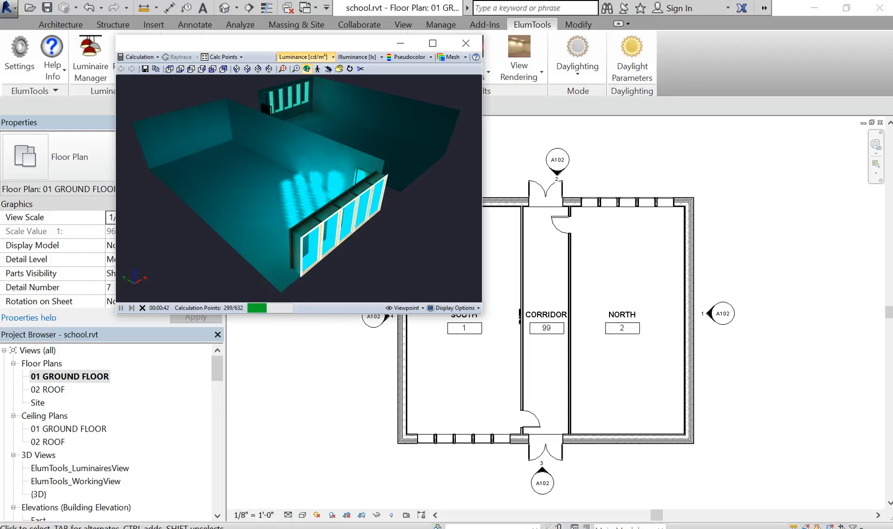
Step: Maximize the calculation viewer and display the combined results as pseudocolor illuminance in footcandles
left_click(433, 43)
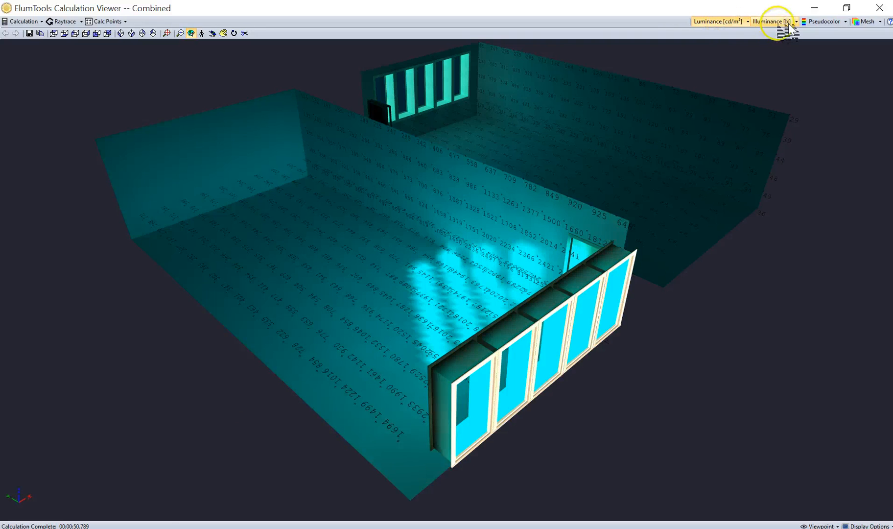
left_click(833, 22)
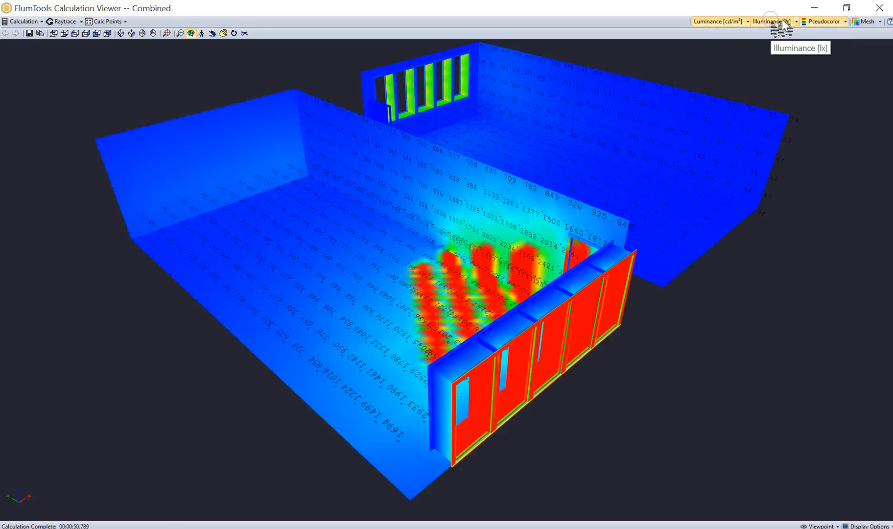
left_click(782, 23)
left_click(797, 22)
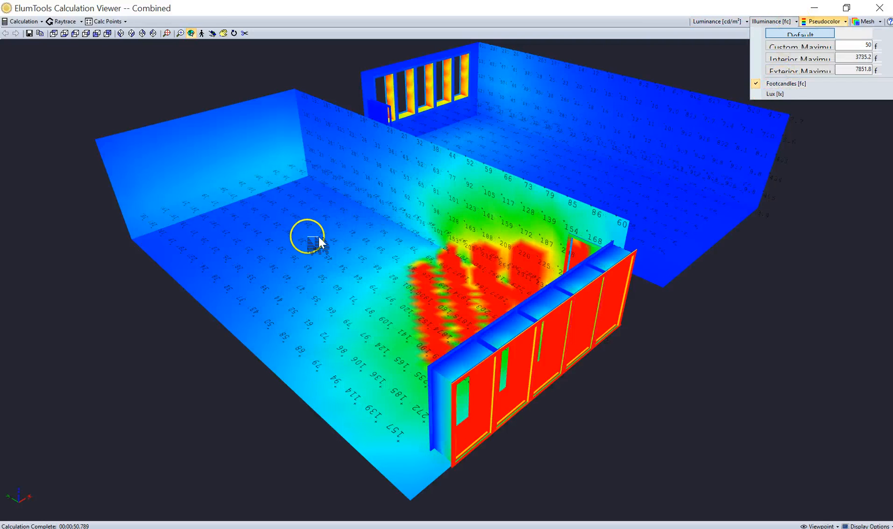
left_click(784, 85)
left_click(623, 237)
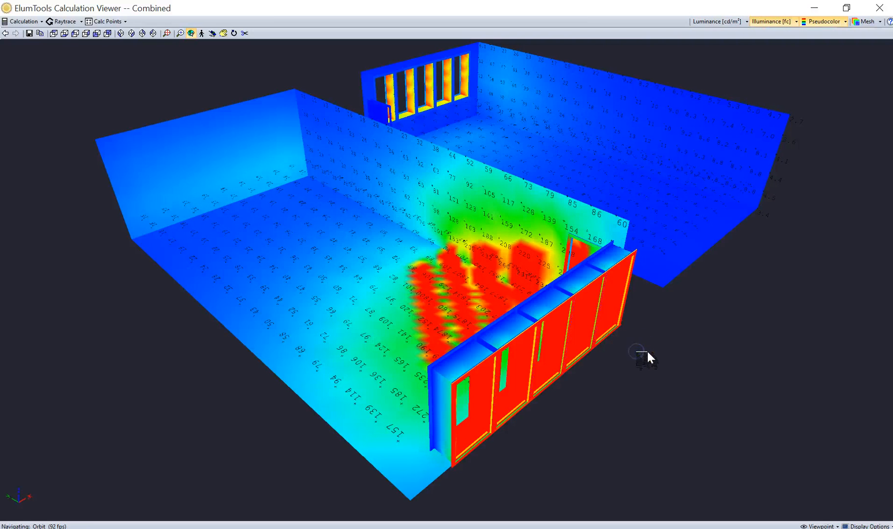
Step: Examine the combined illuminance distribution in both classrooms from above and close the calculation viewer
left_click_drag(285, 265, 356, 304)
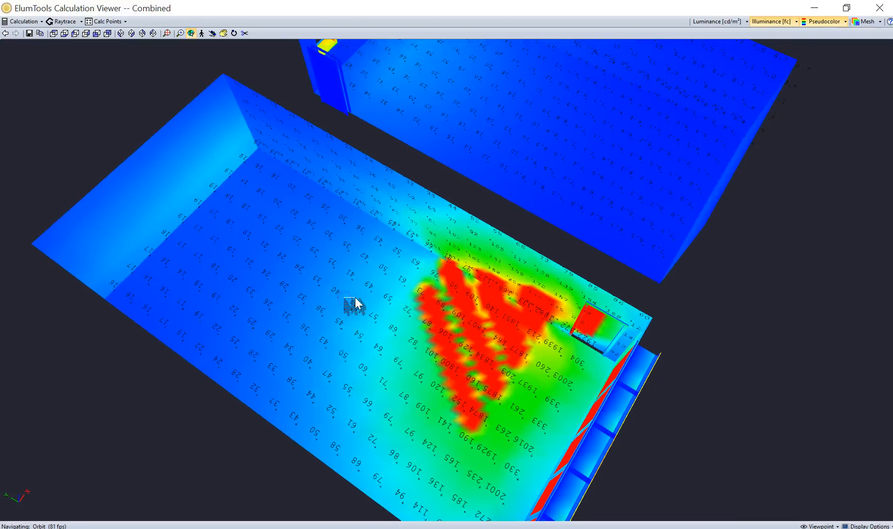
scroll(375, 285, "down", 3)
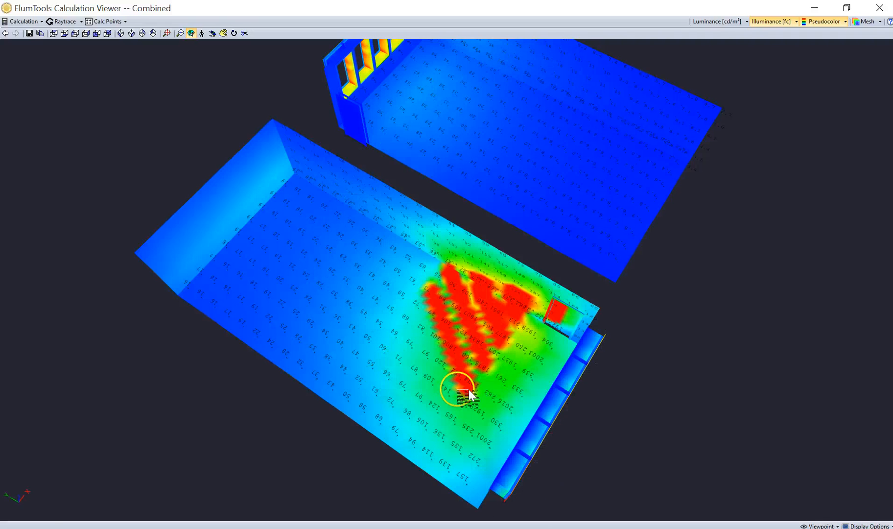
left_click_drag(465, 389, 579, 455)
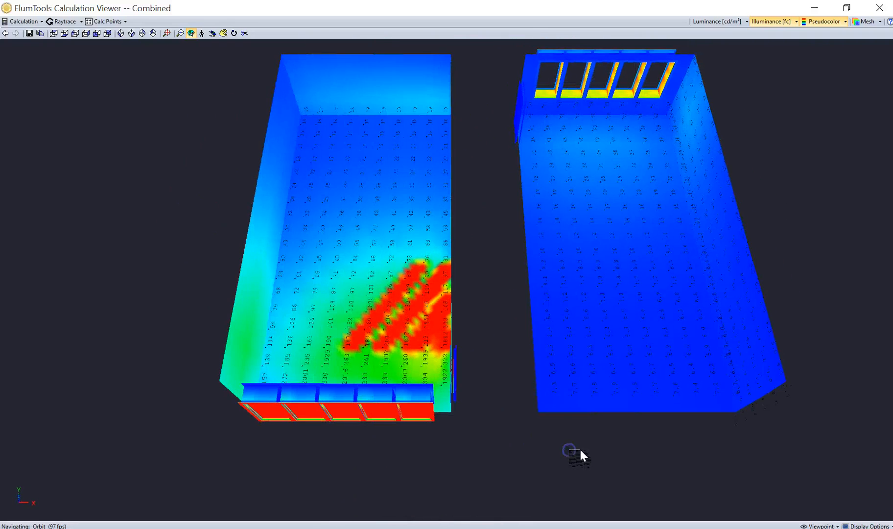
left_click(847, 8)
left_click_drag(328, 48, 490, 170)
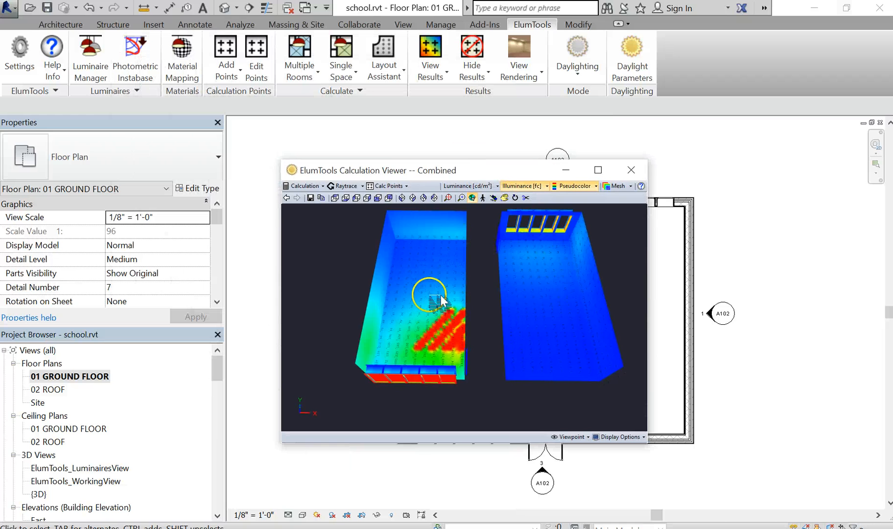
left_click(632, 170)
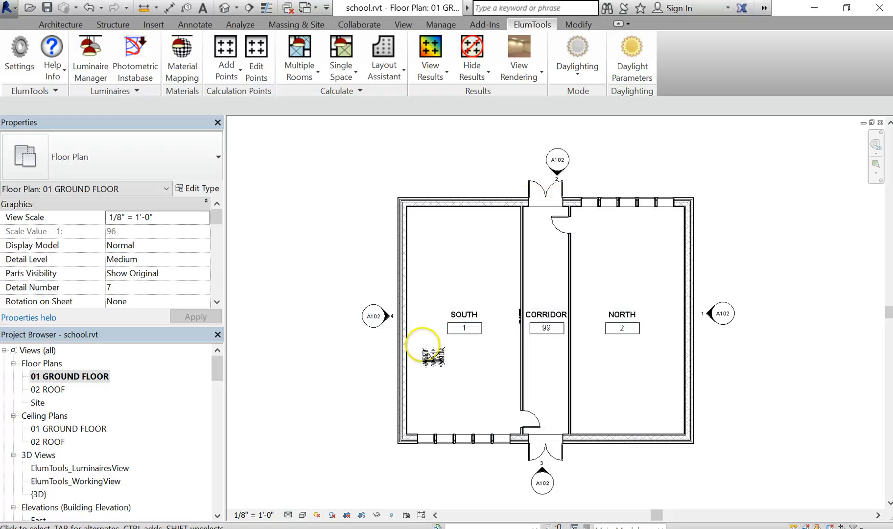
Step: Display the calculated illuminance results for the SOUTH and NORTH classrooms in the 01 GROUND FLOOR plan
scroll(498, 352, "down", 3)
scroll(517, 334, "up", 1)
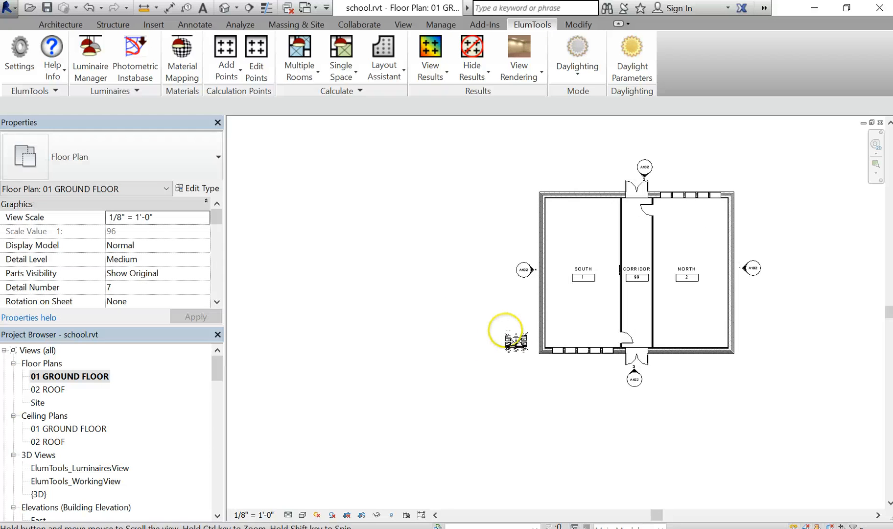
middle_click_drag(533, 158, 482, 184)
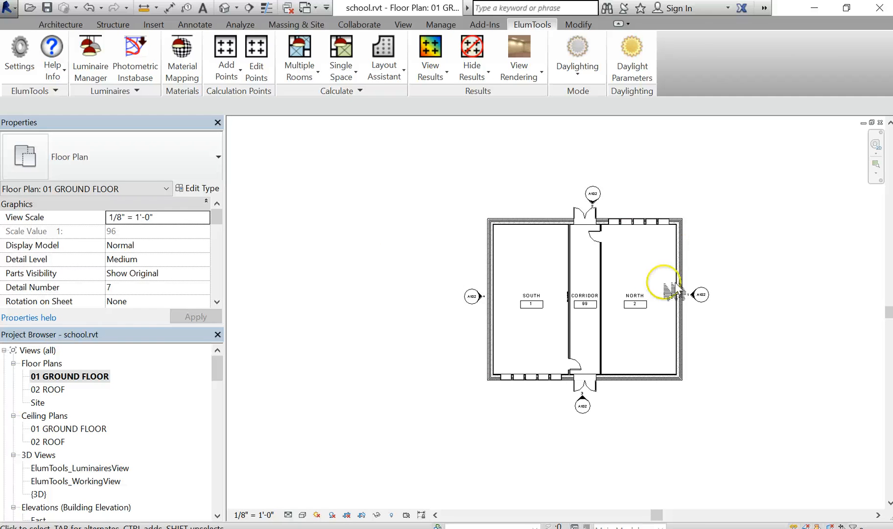
scroll(657, 296, "up", 1)
middle_click_drag(636, 300, 666, 290)
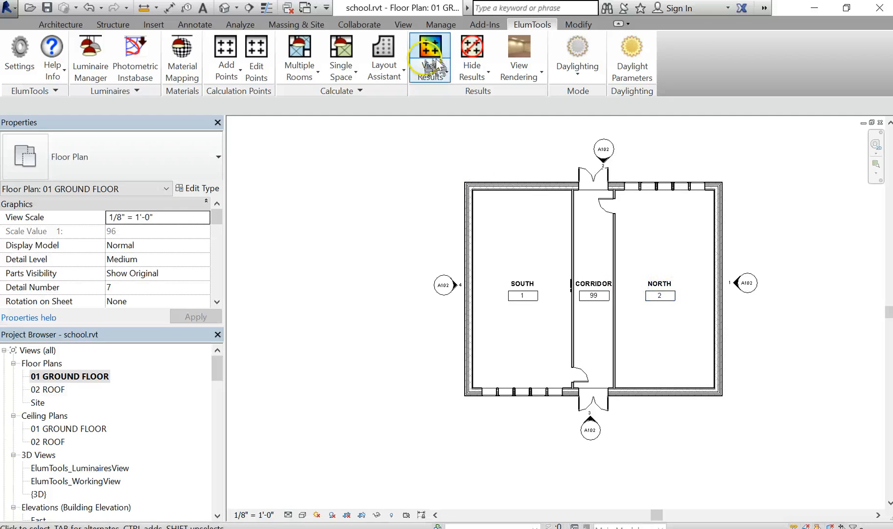
left_click(438, 77)
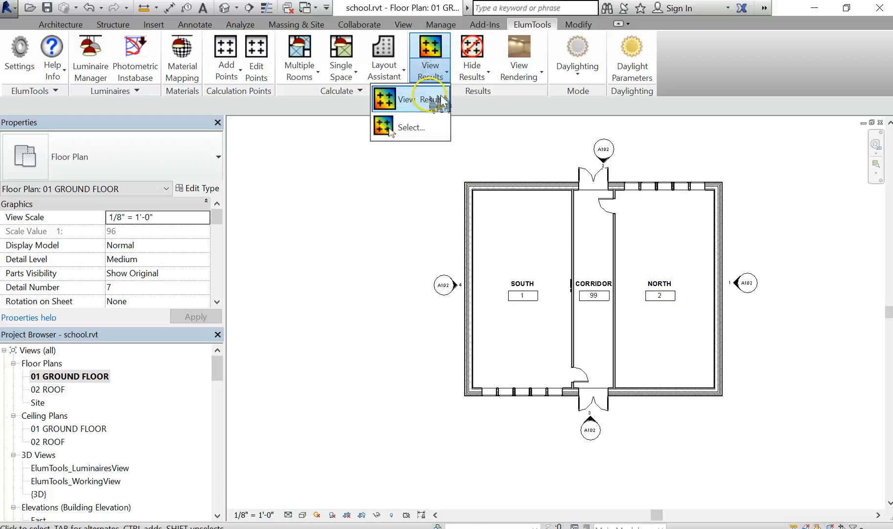
left_click(434, 99)
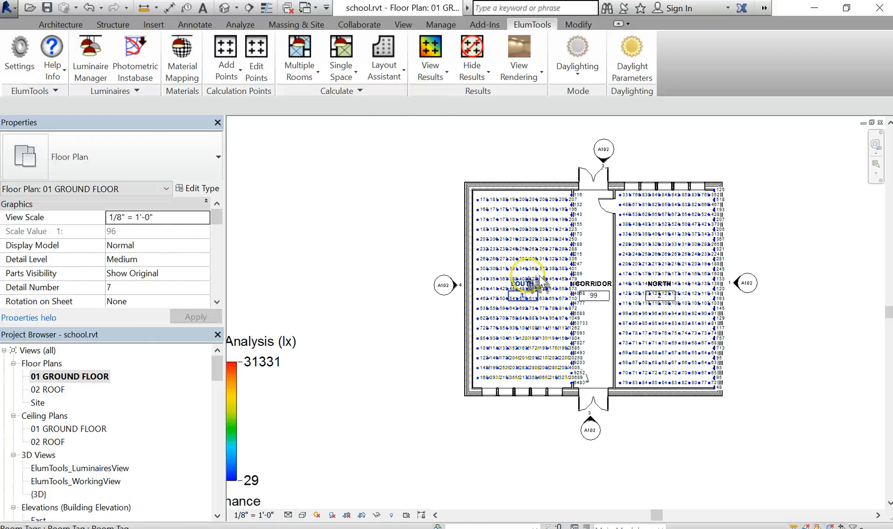
scroll(526, 267, "up", 4)
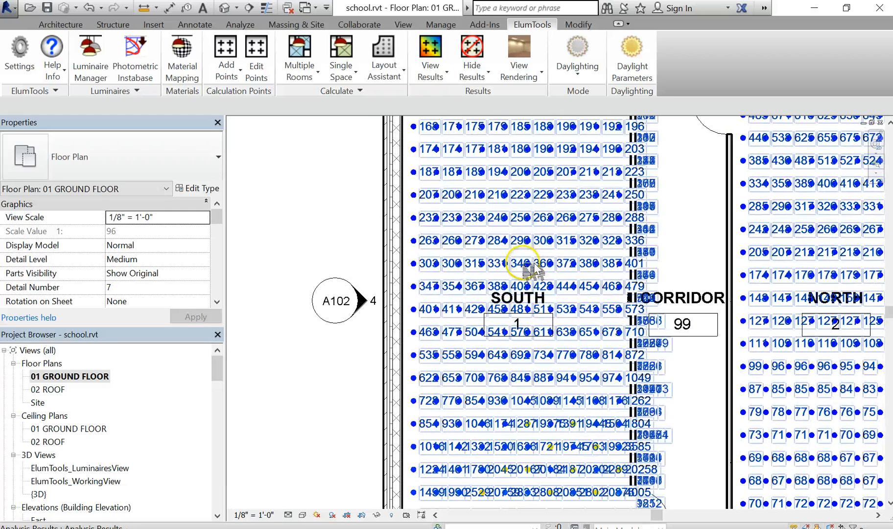
scroll(525, 263, "down", 2)
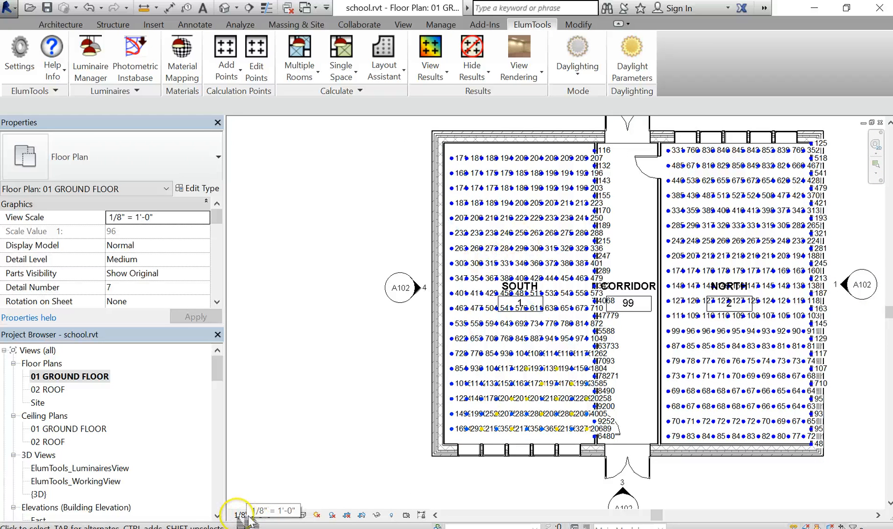
Step: Set the ground floor plan's view scale to 1/4" = 1'-0" so the calculation point values are spaced legibly
left_click(240, 515)
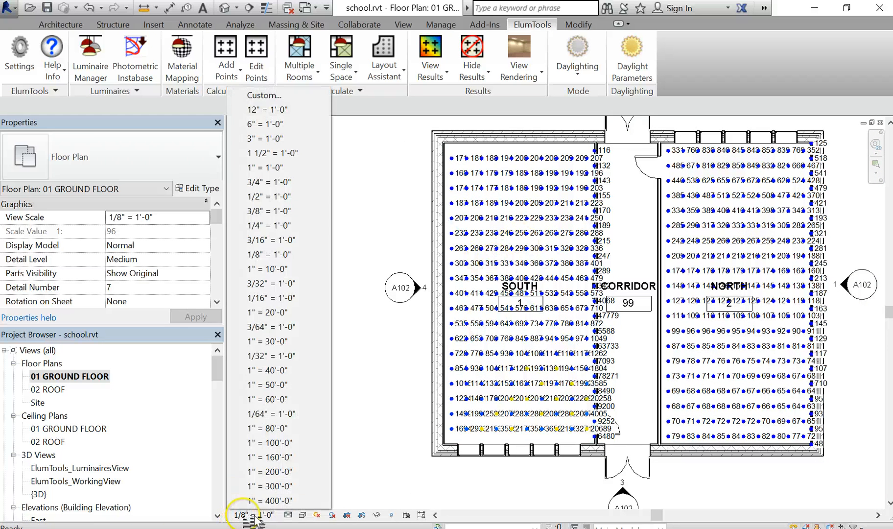
left_click(283, 226)
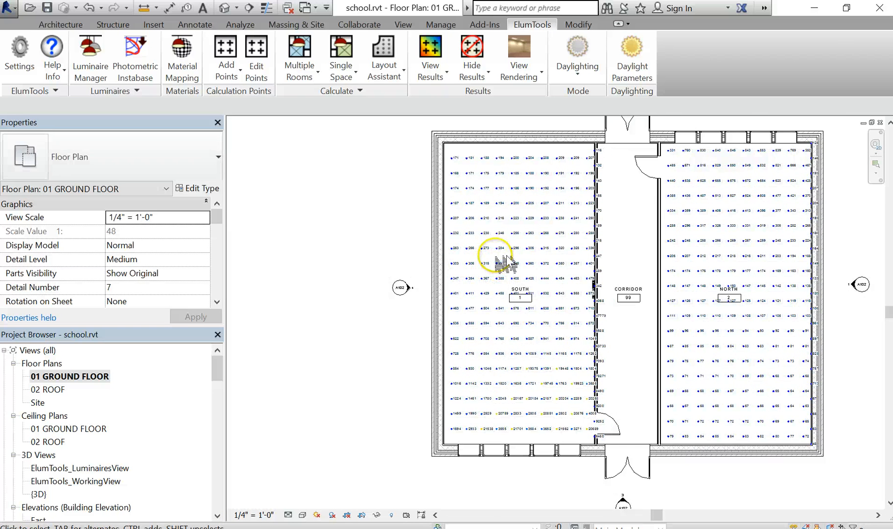
scroll(507, 263, "up", 2)
scroll(595, 281, "down", 1)
left_click(598, 284)
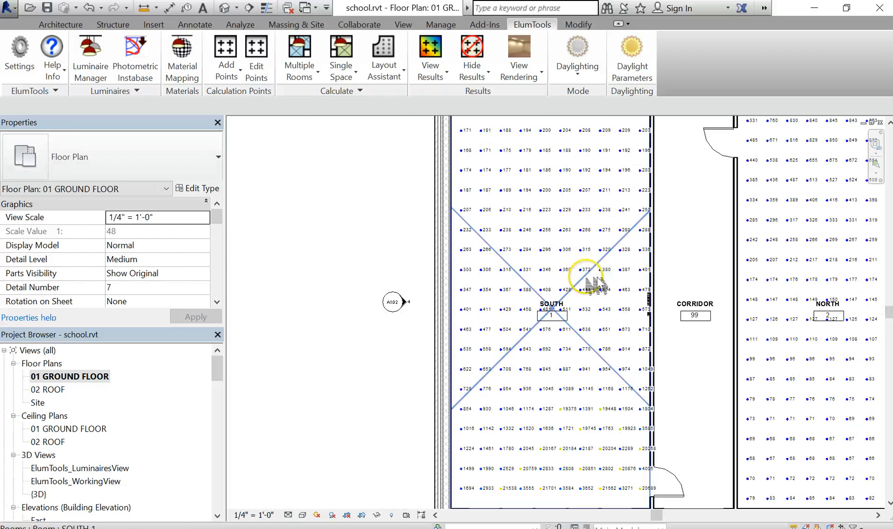
key("Escape")
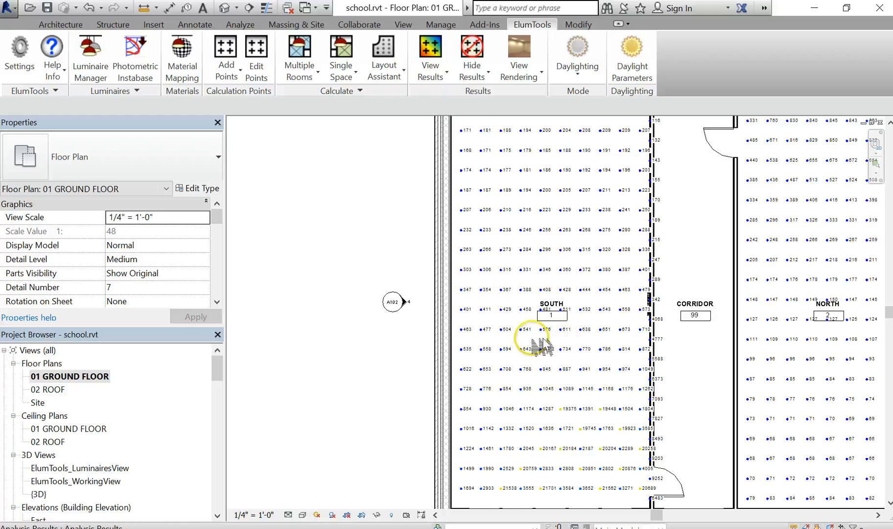
Step: Move the ElumTools Analysis legend next to the SOUTH classroom, beside the building's lower exterior wall corner
scroll(529, 341, "down", 3)
scroll(495, 346, "down", 2)
scroll(501, 337, "down", 1)
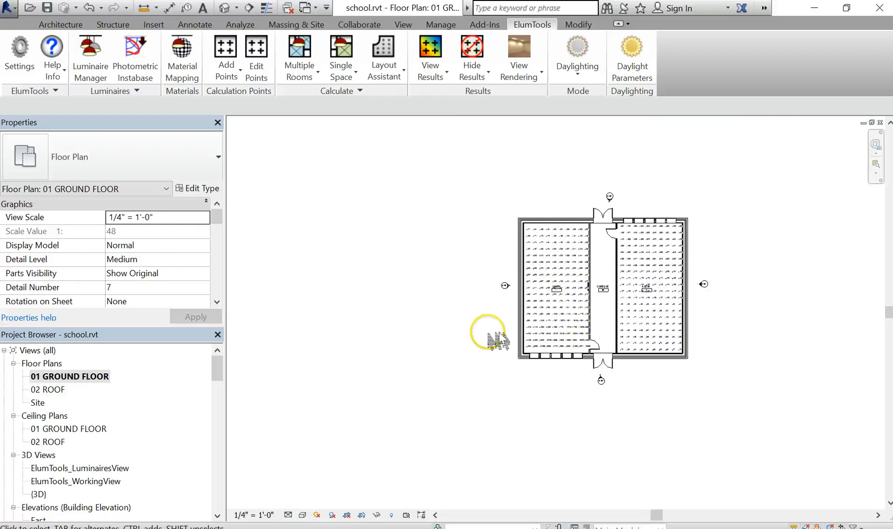
scroll(497, 341, "down", 2)
scroll(449, 359, "up", 1)
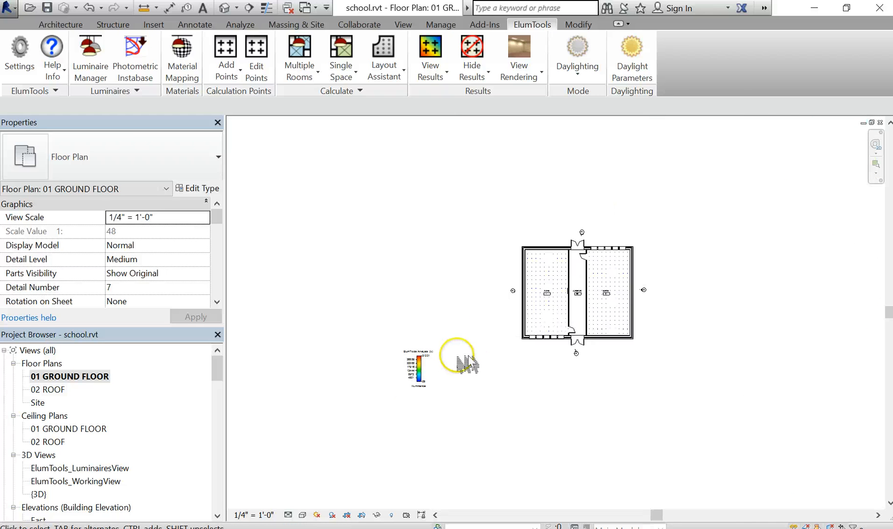
left_click(431, 377)
left_click_drag(423, 363, 509, 319)
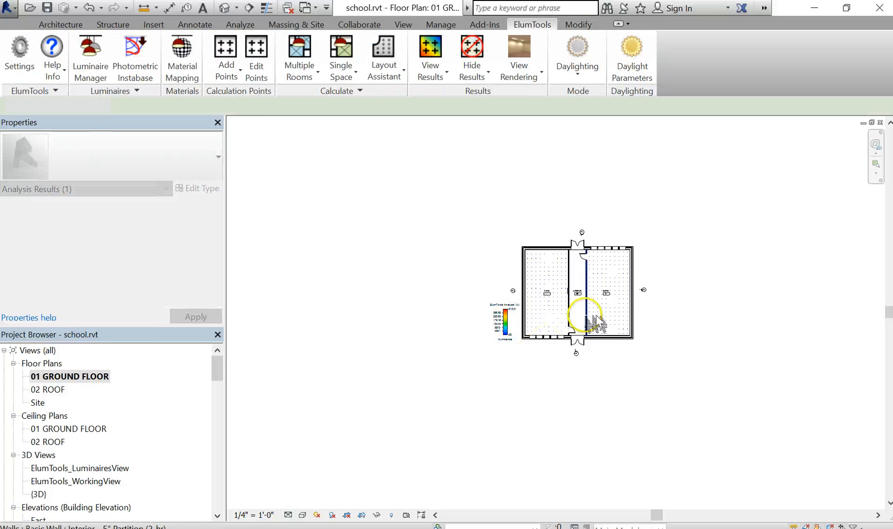
scroll(578, 320, "up", 2)
scroll(581, 323, "up", 3)
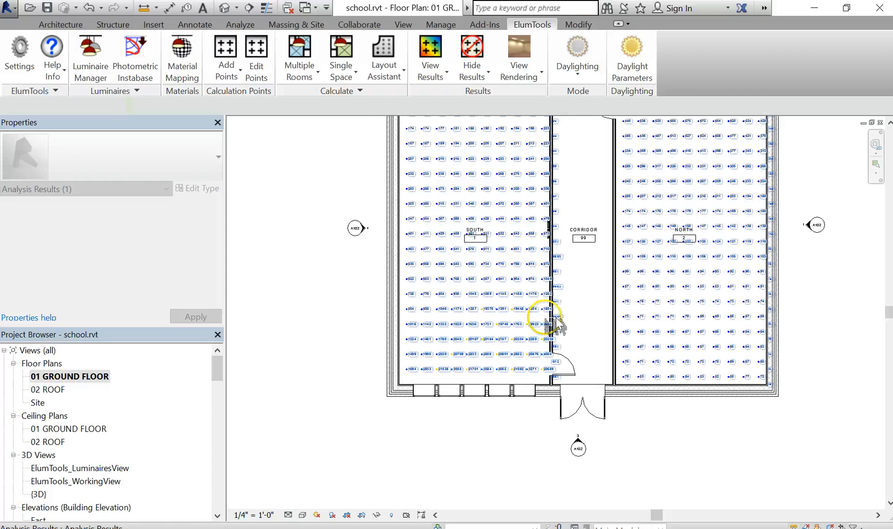
middle_click_drag(568, 328, 591, 392)
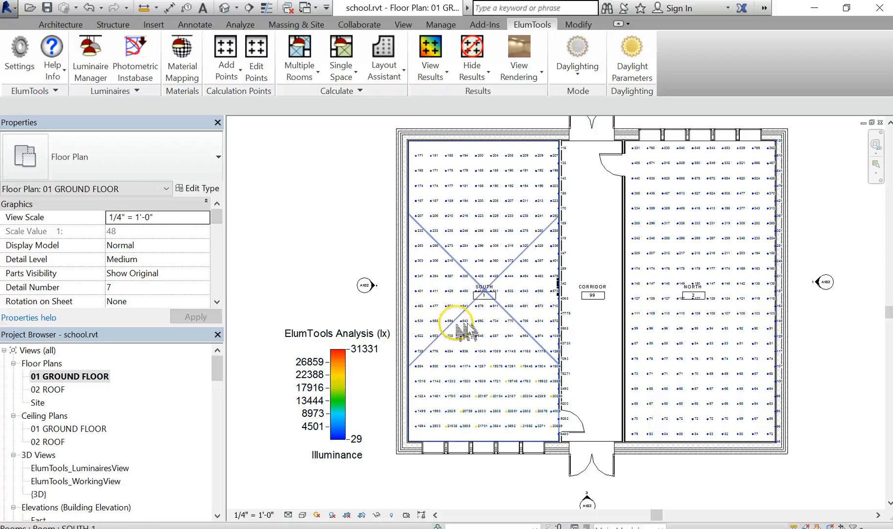
Step: Change the ElumTools Analysis results' units to fc in the results visibility settings and enlarge the settings dialog
left_click(449, 319)
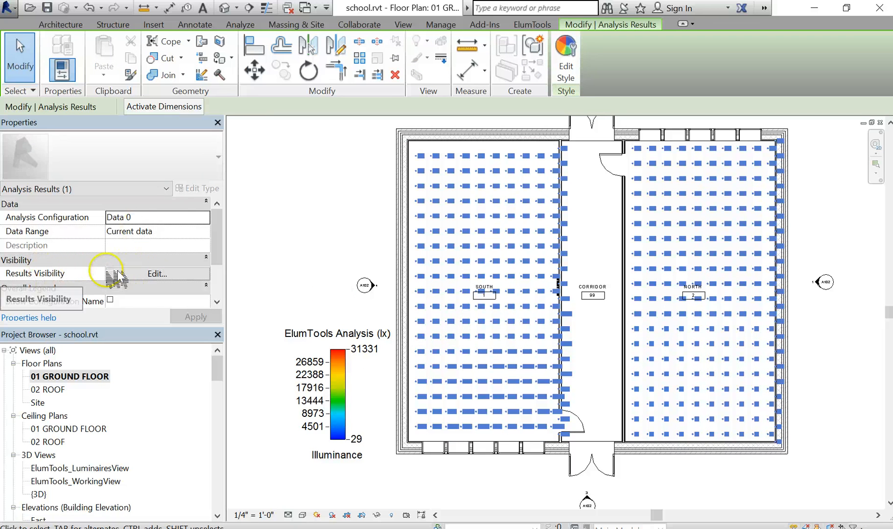
left_click(153, 274)
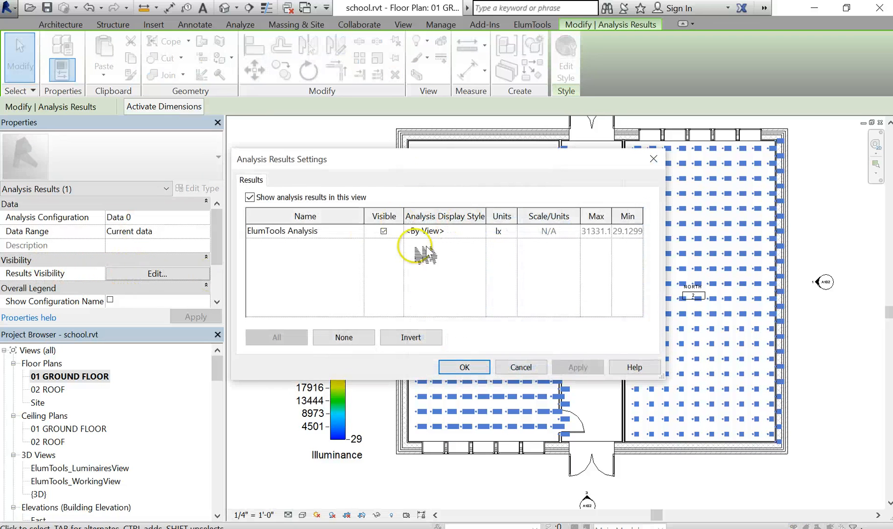
left_click(513, 231)
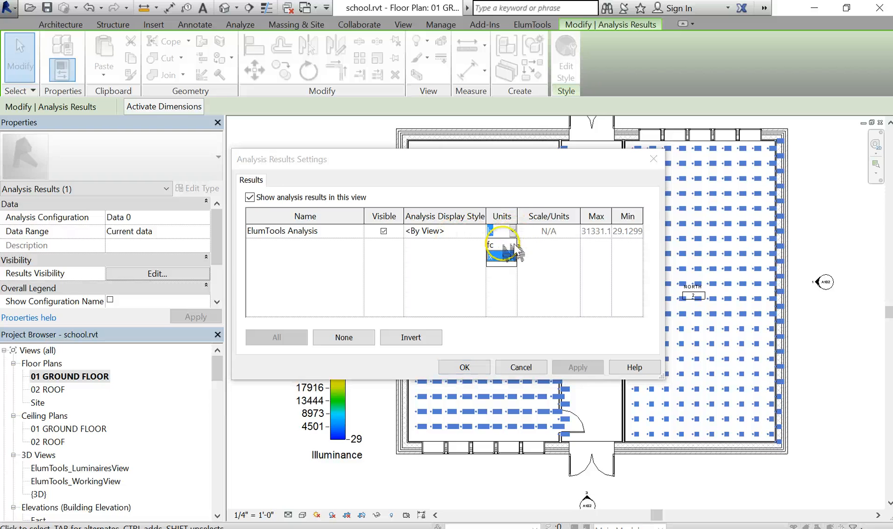
left_click(499, 247)
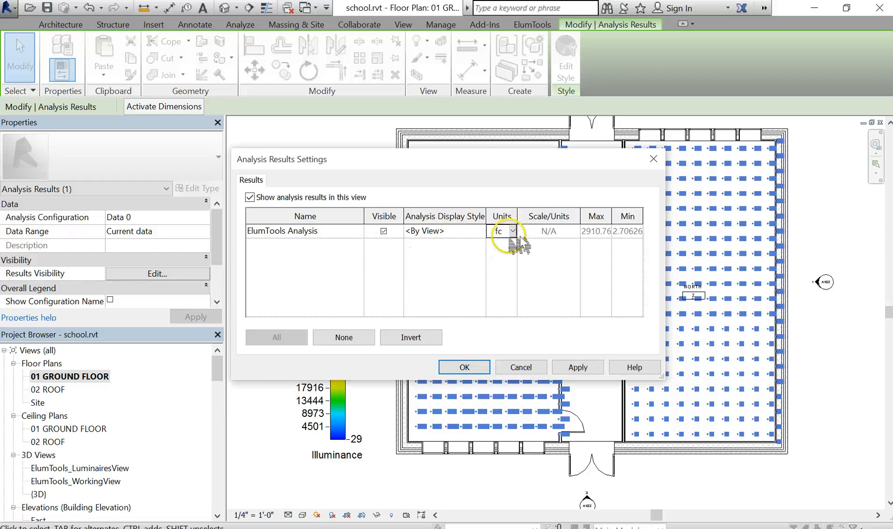
left_click(472, 233)
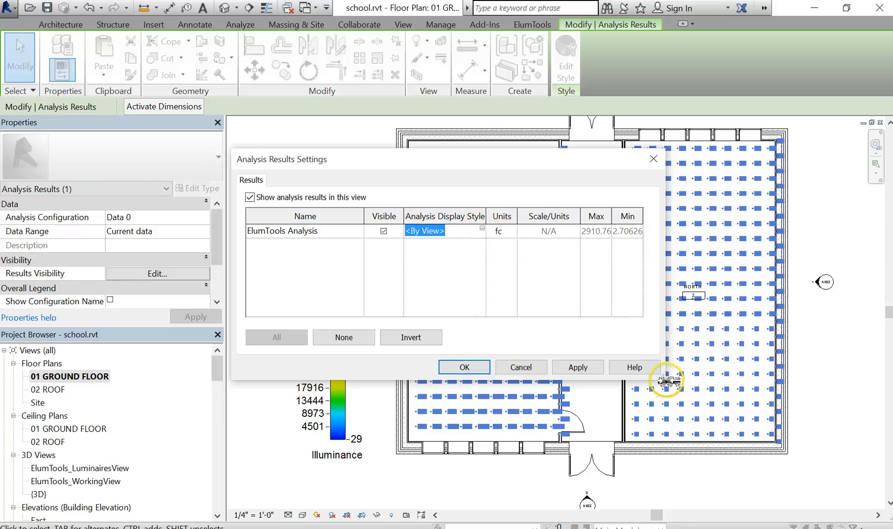
left_click_drag(670, 381, 860, 470)
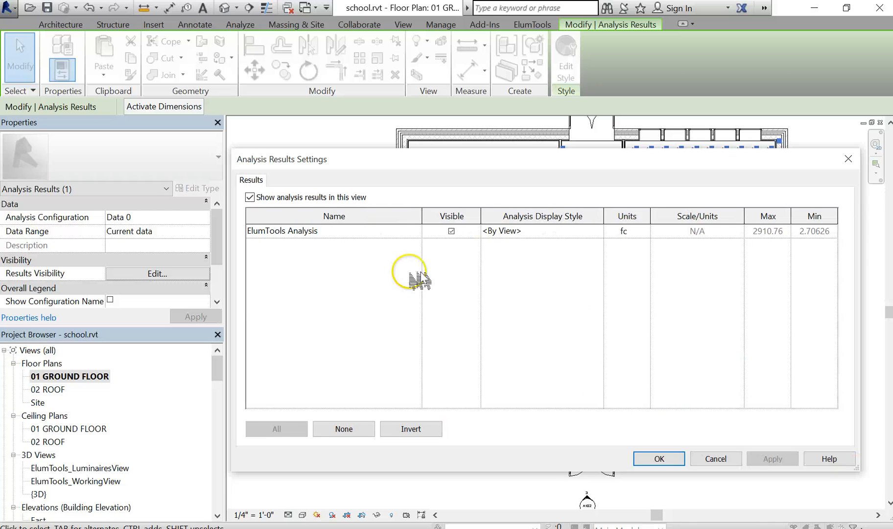
left_click(660, 458)
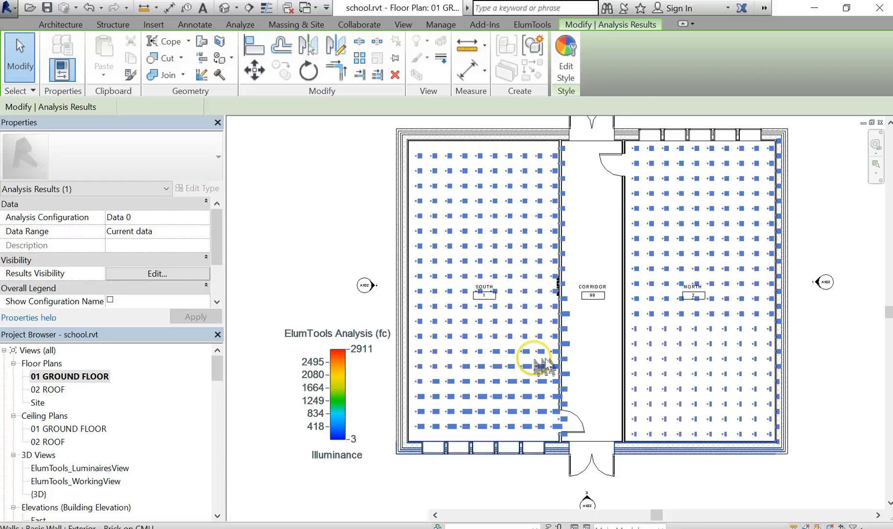
left_click(316, 278)
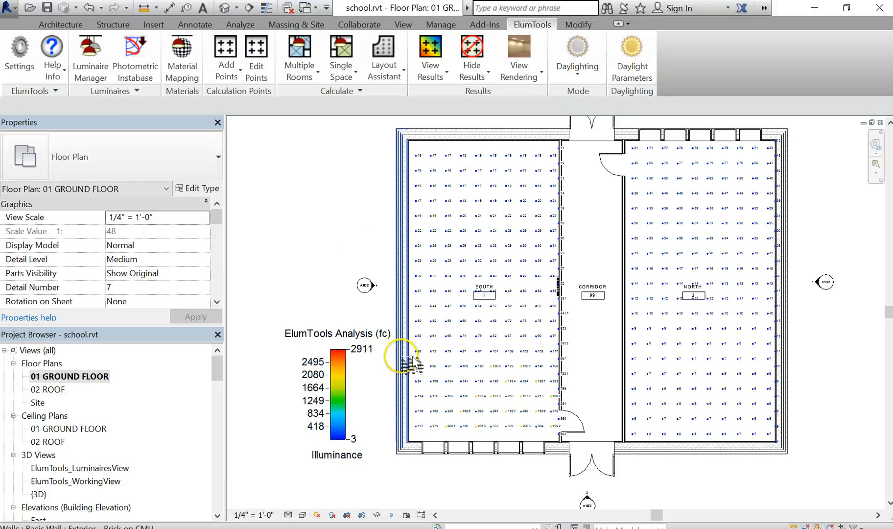
Step: Open the analysis display styles for the ElumTools Analysis results shown in the SOUTH and NORTH classrooms
scroll(399, 355, "up", 1)
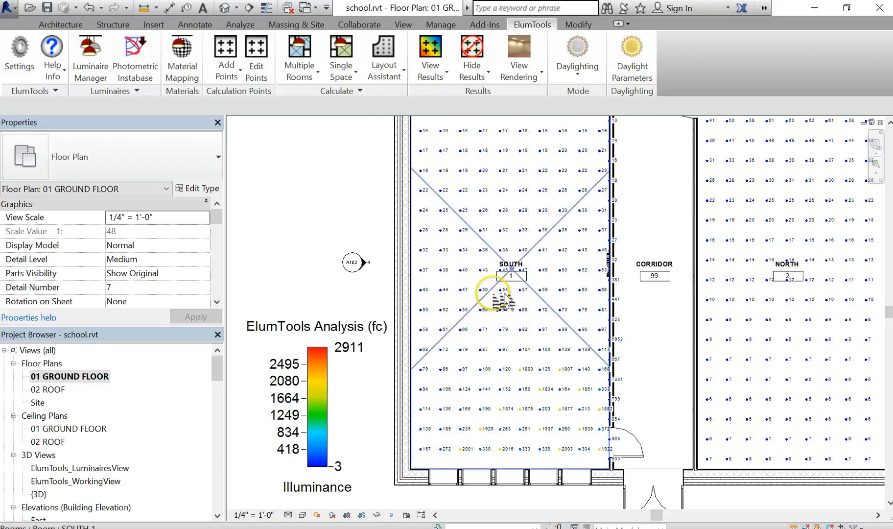
scroll(507, 267, "up", 1)
scroll(471, 214, "down", 1)
middle_click_drag(472, 214, 504, 347)
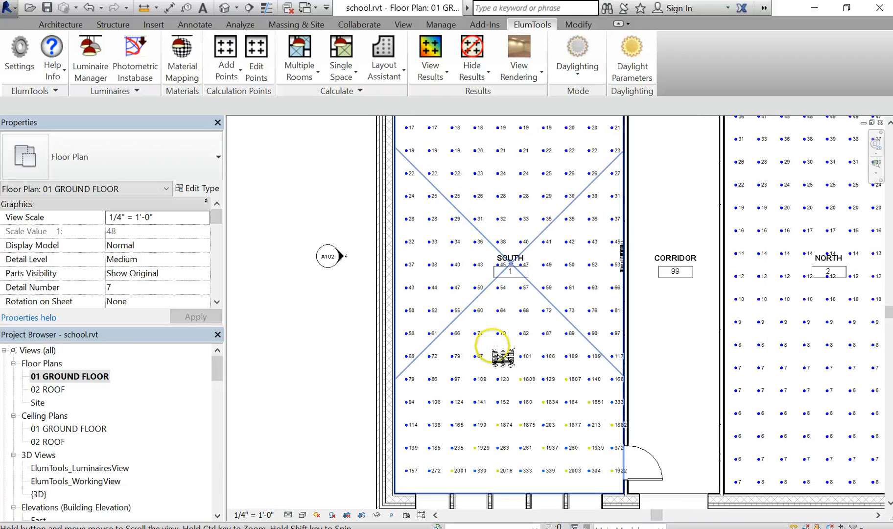
scroll(488, 260, "down", 1)
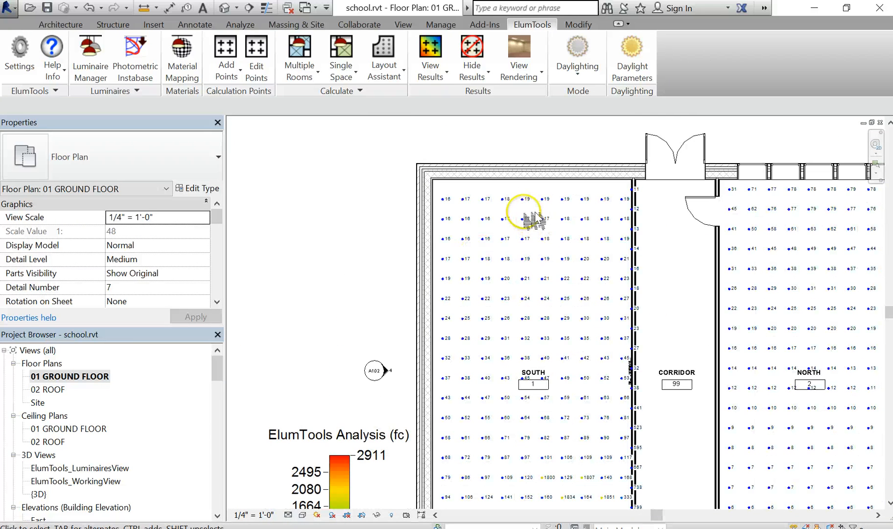
left_click(468, 260)
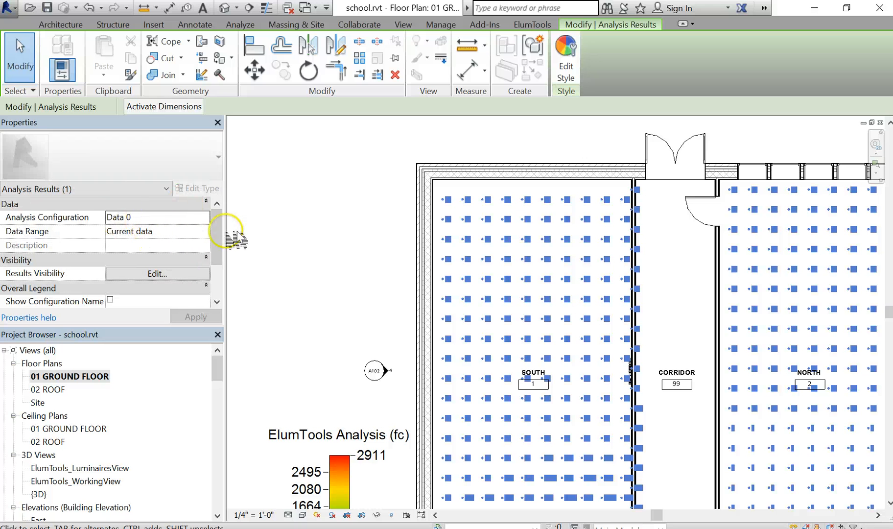
left_click_drag(219, 231, 223, 253)
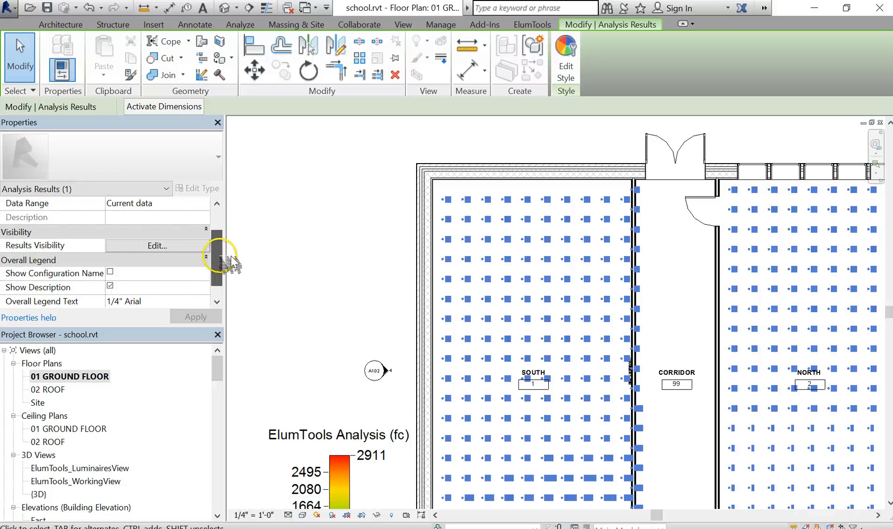
left_click(167, 246)
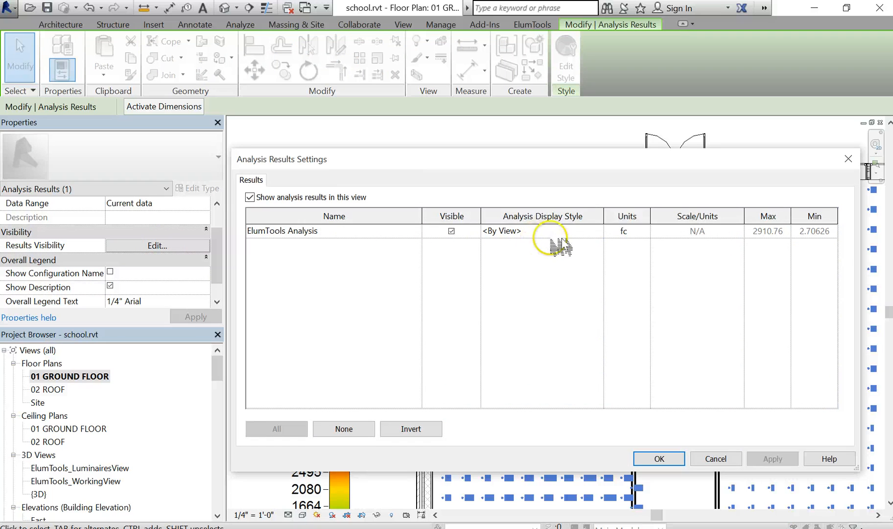
left_click(586, 232)
left_click(600, 230)
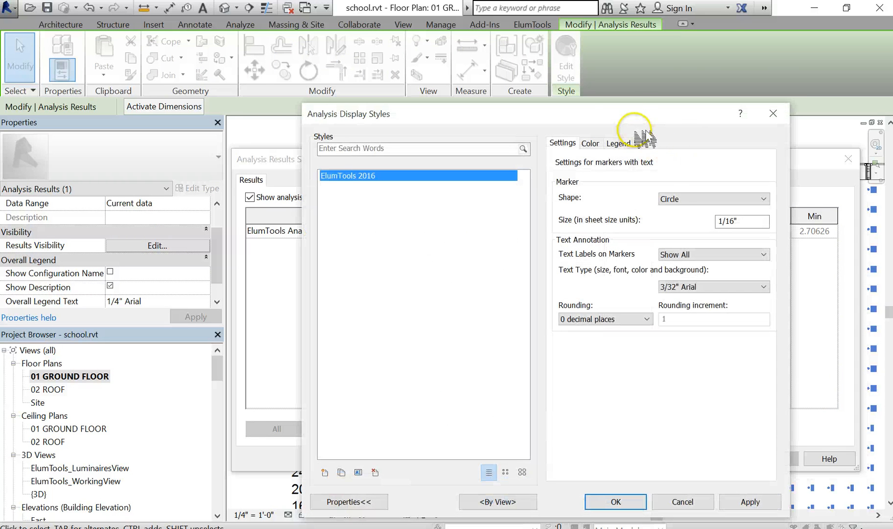
left_click_drag(639, 114, 577, 100)
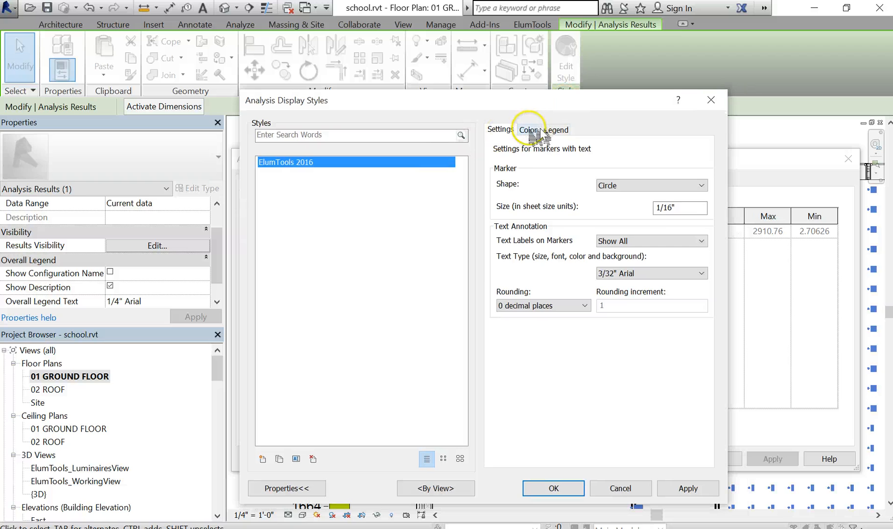
Step: Review the ElumTools 2016 style's color, legend and marker settings, assign that display style to the ElumTools Analysis results, and deselect them
left_click(528, 130)
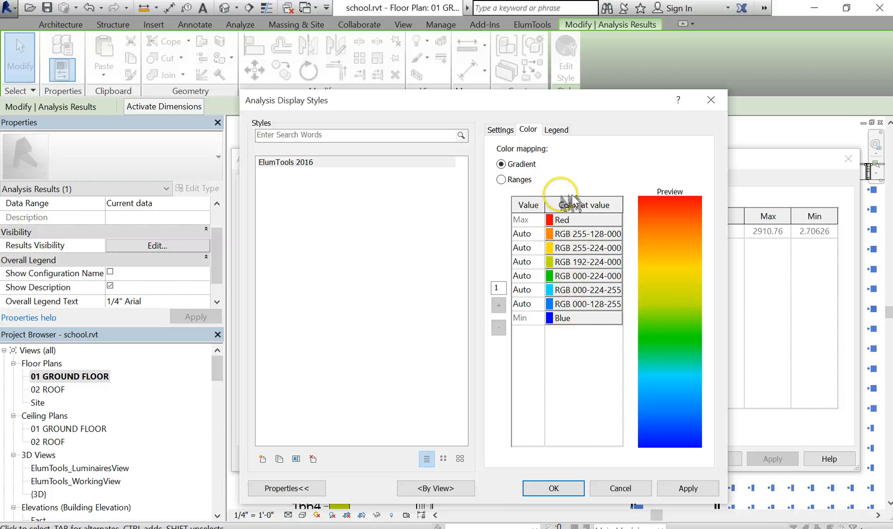
left_click(559, 130)
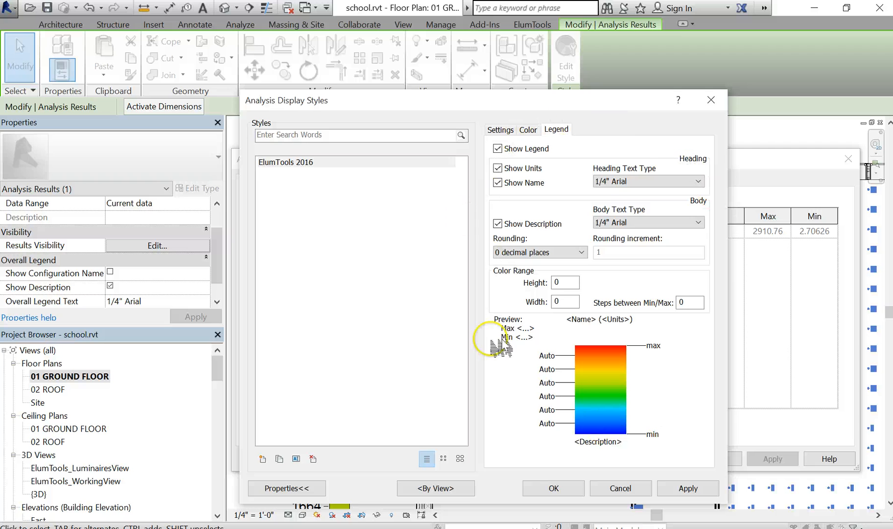
left_click(513, 130)
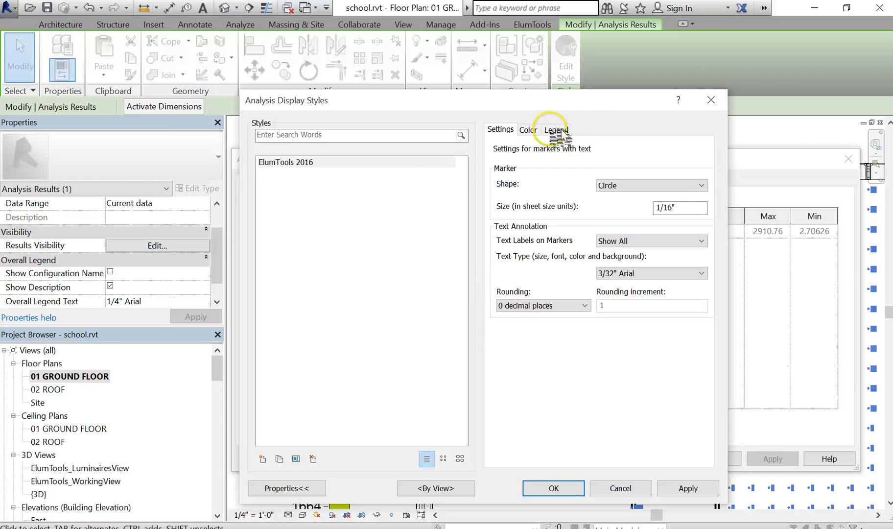
left_click(552, 488)
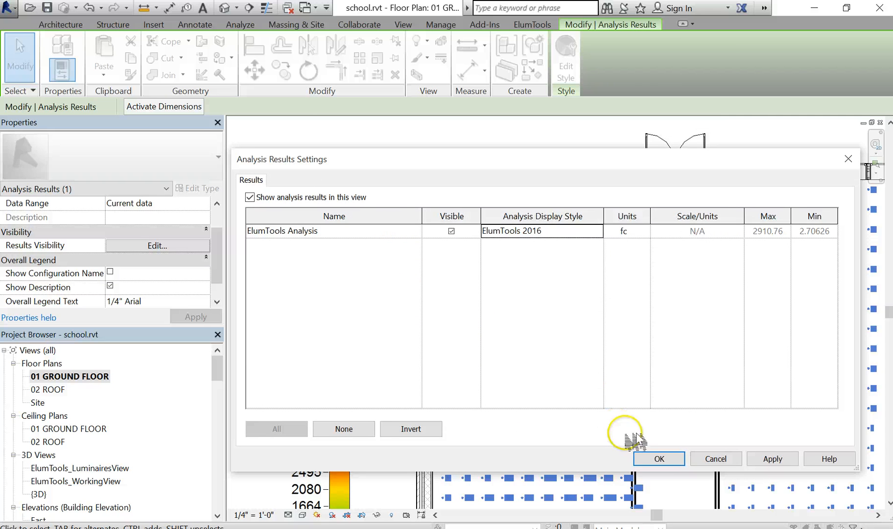
left_click(663, 459)
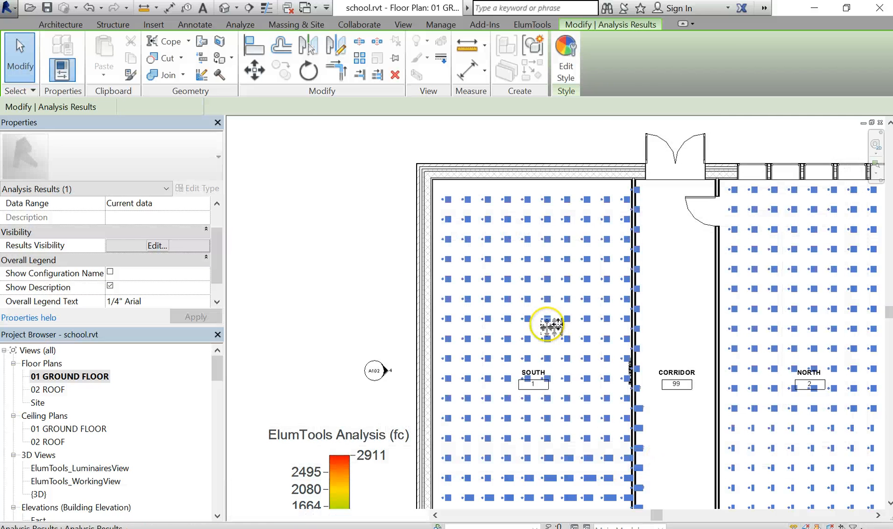
scroll(512, 300, "down", 2)
scroll(512, 299, "down", 1)
left_click(355, 231)
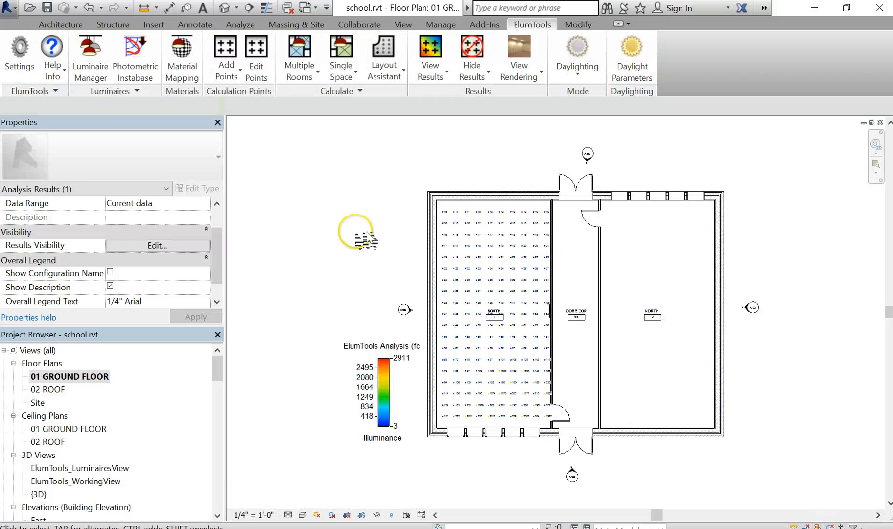